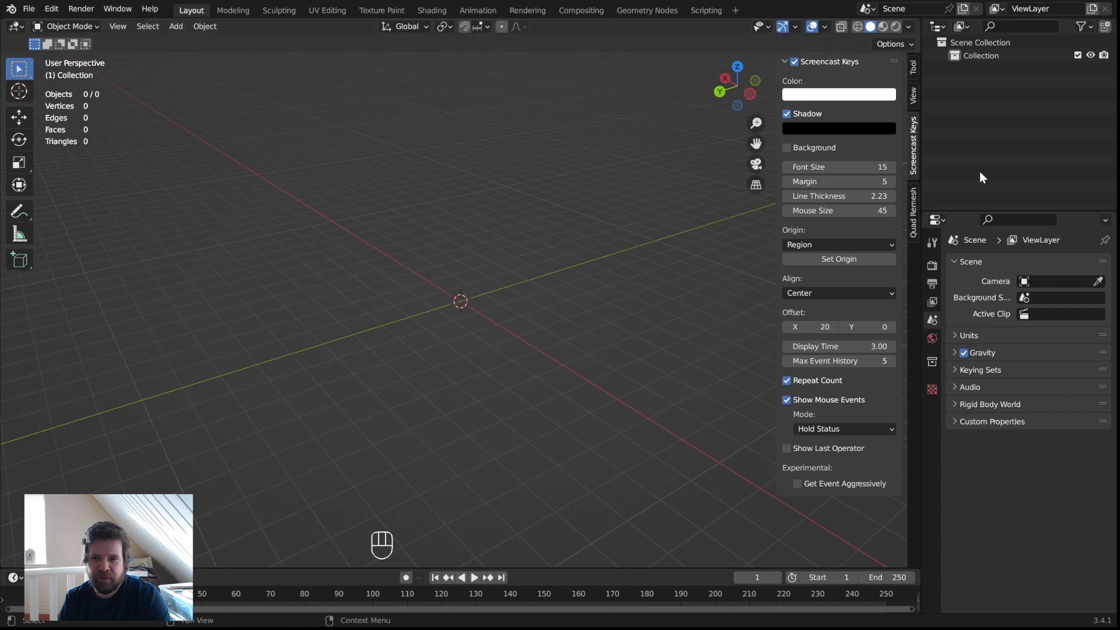
Create a new General file, discarding the unsaved changes to the current scene
click(913, 98)
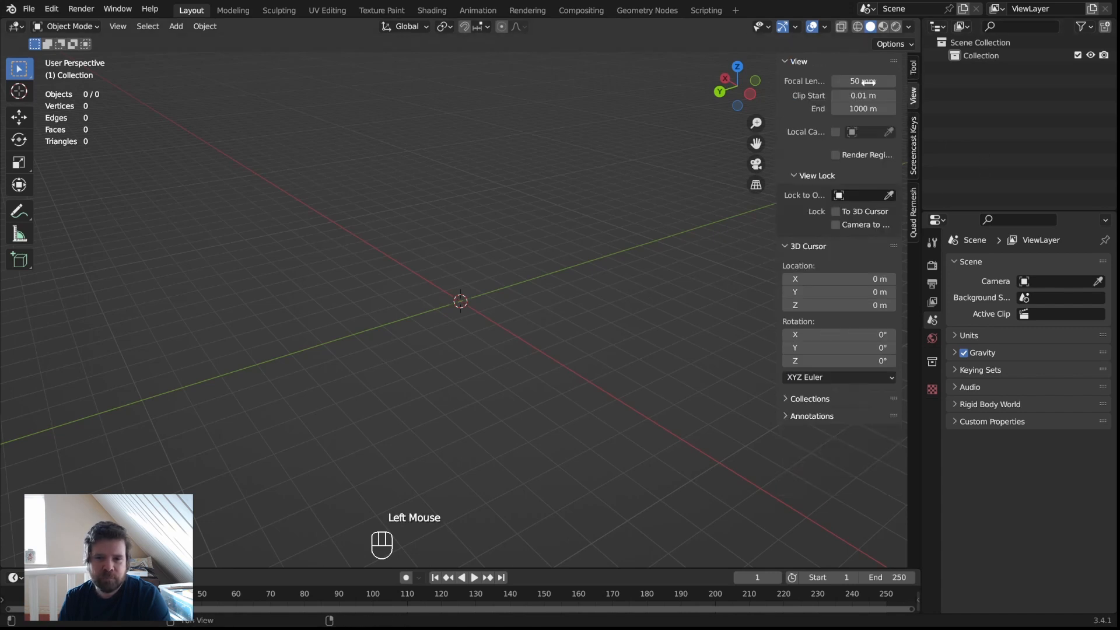
click(31, 11)
mouse_move(50, 23)
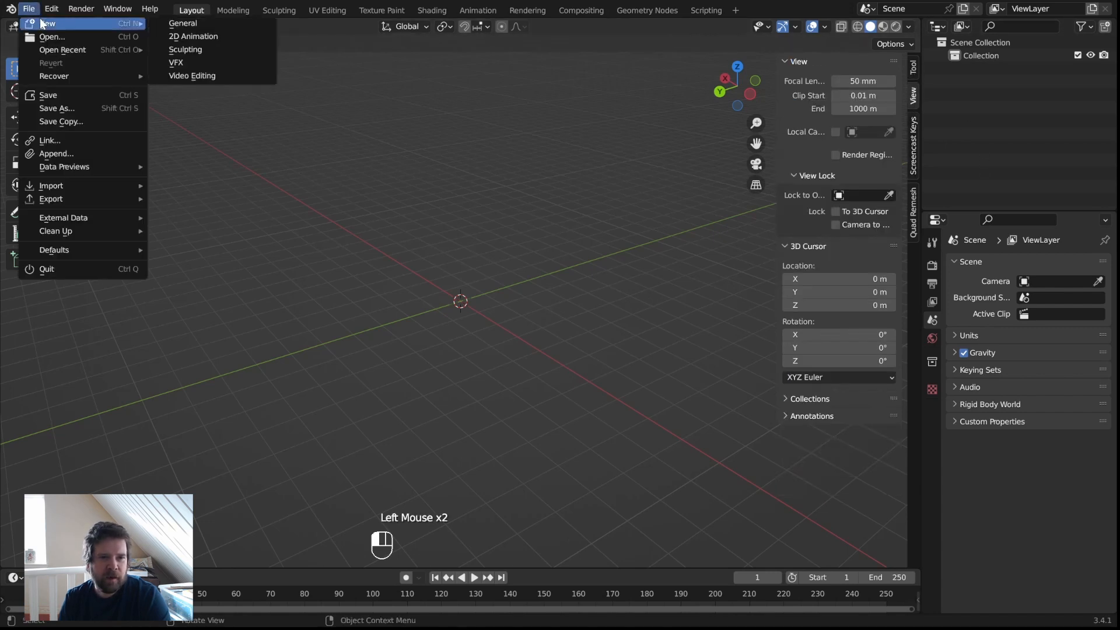
click(223, 23)
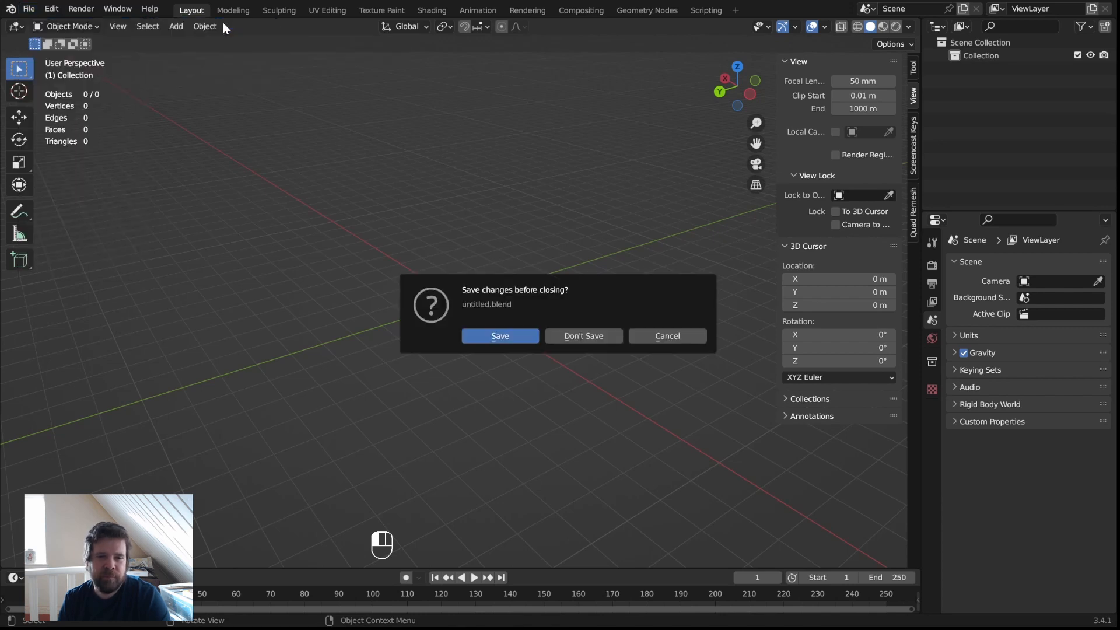
click(566, 338)
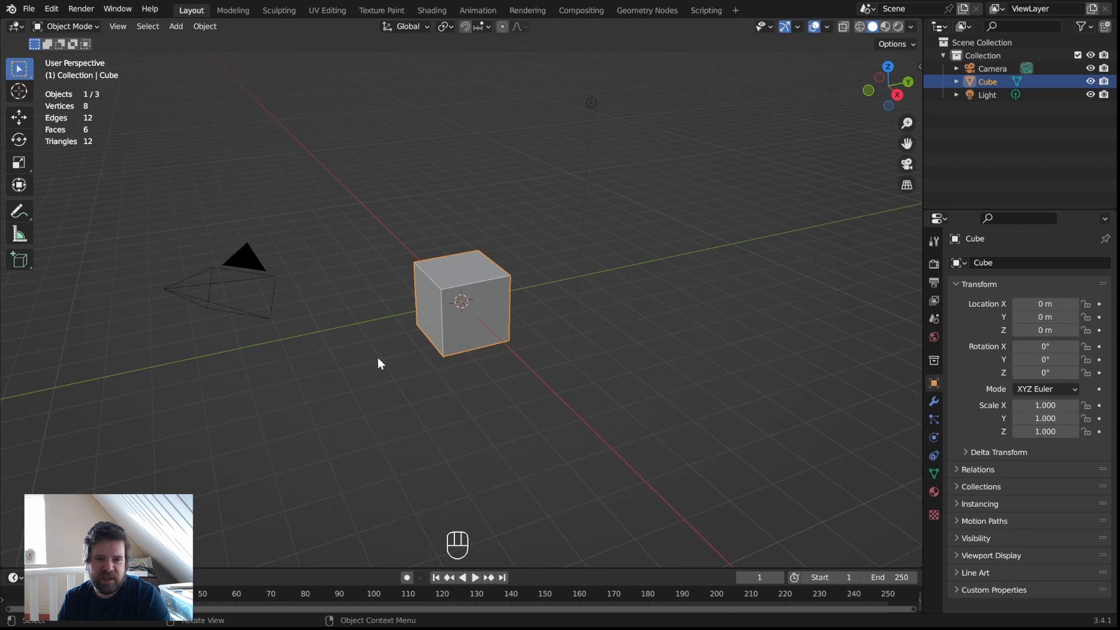
Examine the default cube, camera and light from several different angles
mouse_move(378, 358)
middle_down()
mouse_move(398, 369)
mouse_move(372, 371)
middle_up()
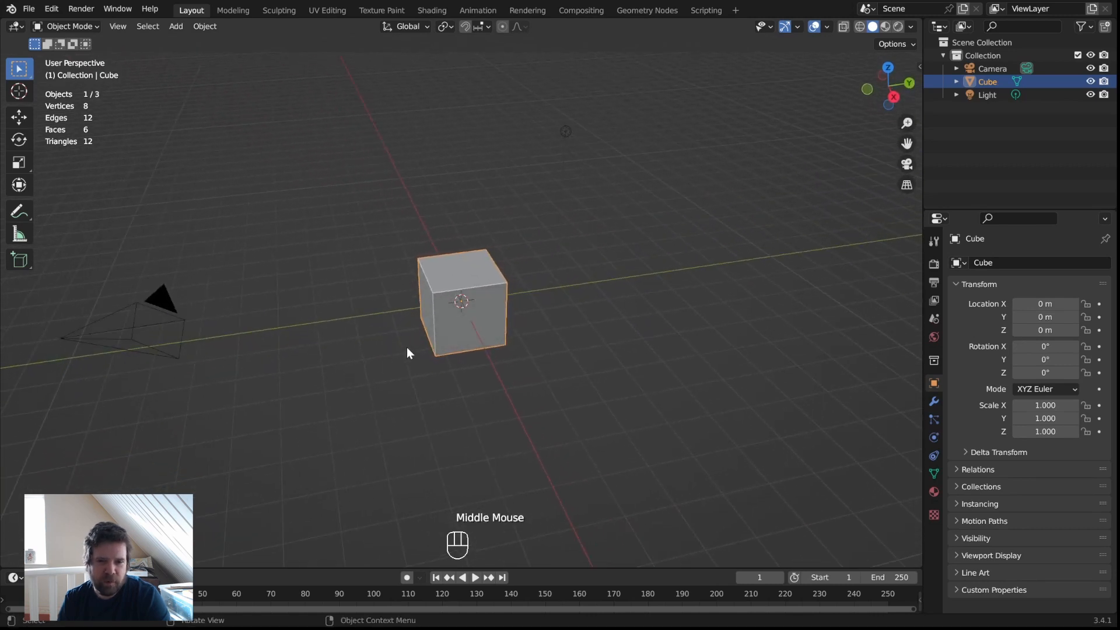
mouse_move(435, 344)
middle_down()
mouse_move(522, 359)
mouse_move(562, 300)
mouse_move(571, 378)
mouse_move(560, 309)
mouse_move(537, 337)
mouse_move(506, 332)
mouse_move(506, 303)
mouse_move(512, 317)
mouse_move(475, 320)
mouse_move(578, 352)
mouse_move(538, 367)
mouse_move(455, 370)
mouse_move(400, 351)
mouse_move(383, 262)
mouse_move(402, 334)
mouse_move(638, 350)
mouse_move(572, 380)
mouse_move(439, 353)
mouse_move(427, 247)
mouse_move(570, 295)
mouse_move(534, 365)
mouse_move(428, 363)
mouse_move(376, 308)
mouse_move(365, 320)
mouse_move(445, 337)
middle_up()
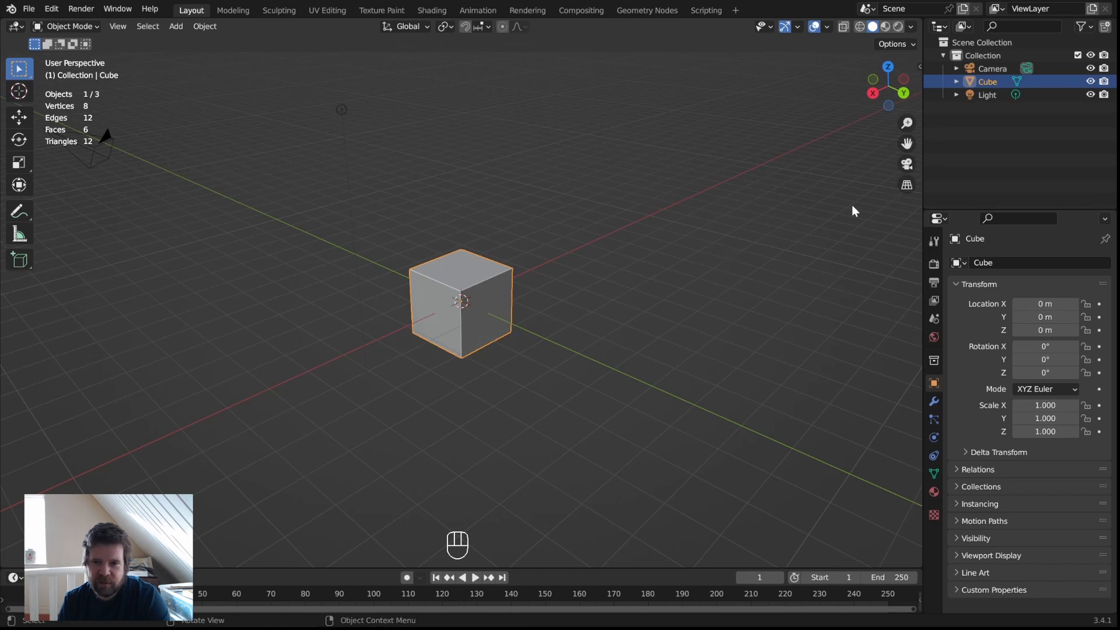
middle_drag(722, 258, 378, 315)
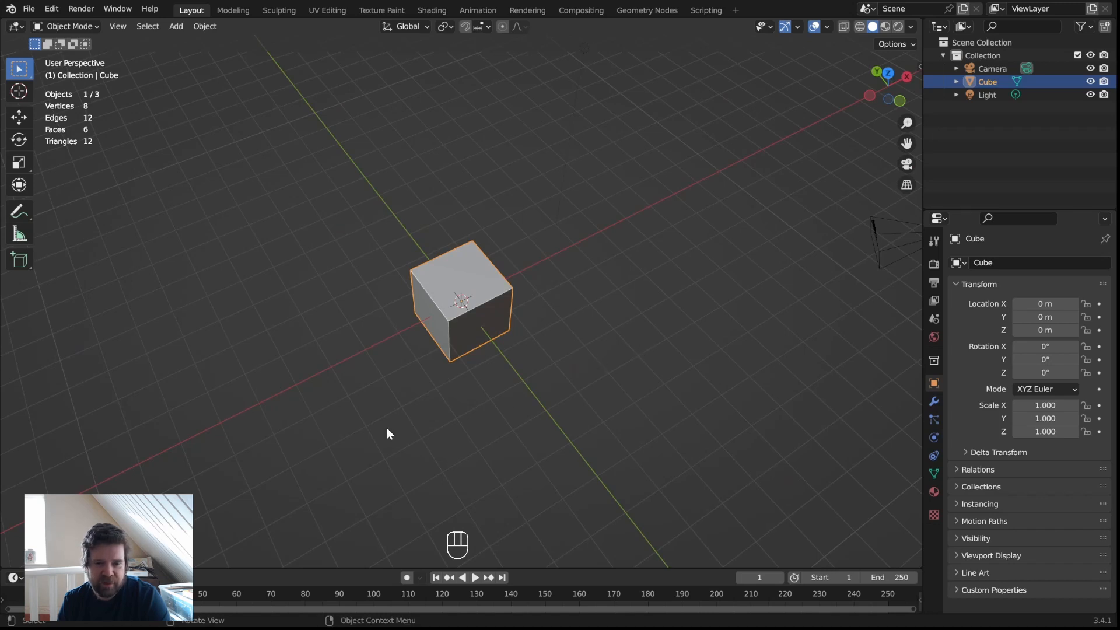
middle_drag(674, 362, 521, 348)
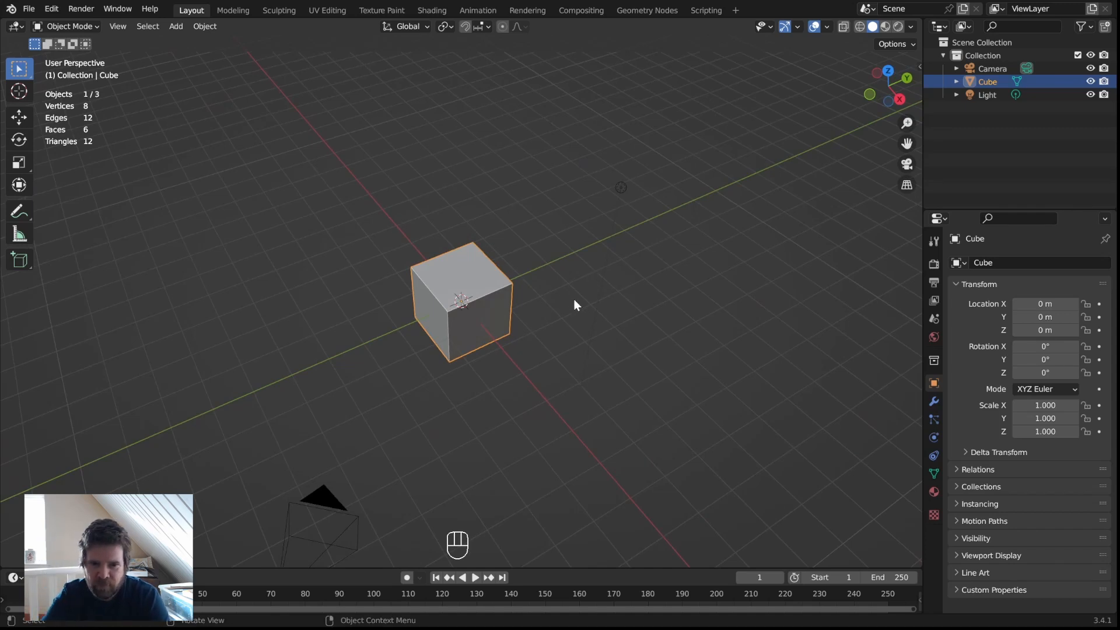
Inspect the default cube at closer and farther zoom levels
key(KP_Add)
key(KP_Add)
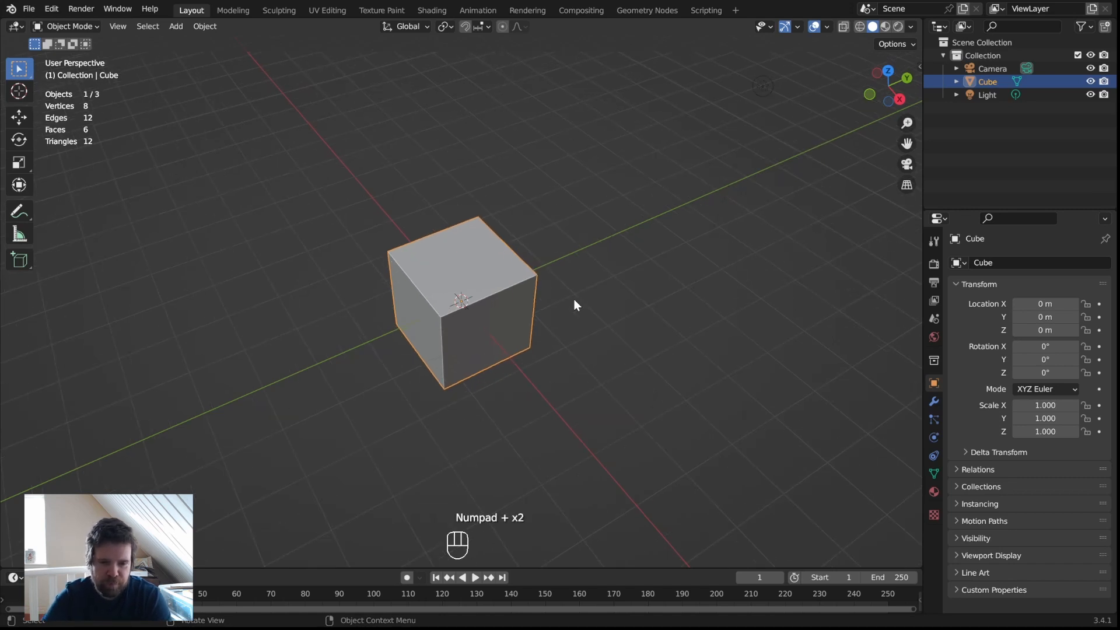
key(KP_Subtract)
key(KP_Subtract)
key(KP_Subtract)
key(KP_Add)
key(KP_Add)
key(KP_Add)
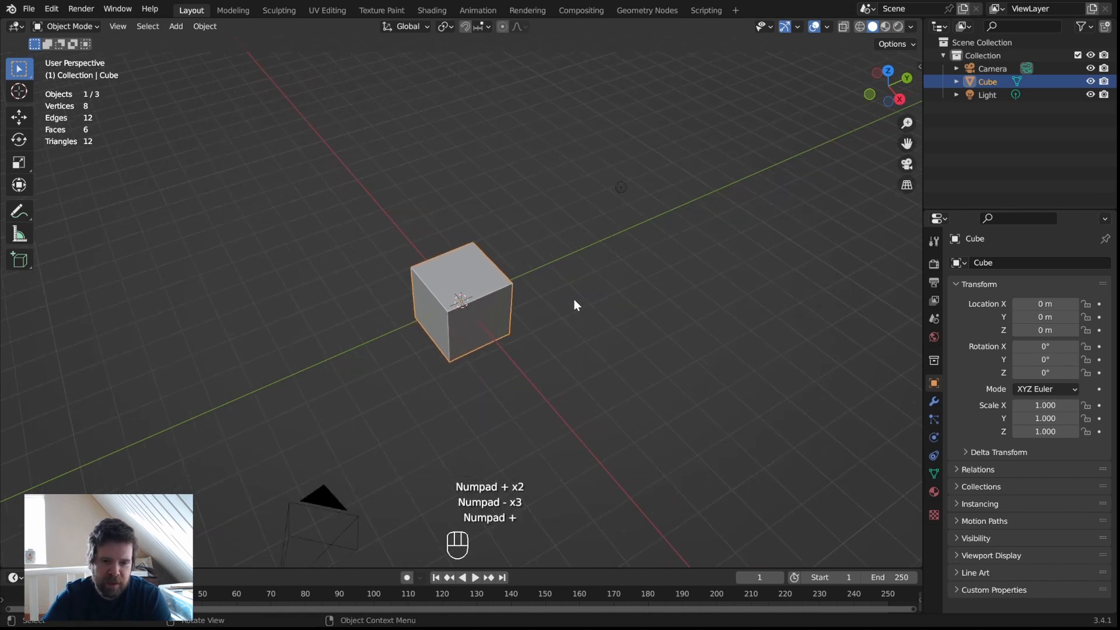
key(KP_Subtract)
key(KP_Add)
key(KP_Add)
key(KP_Subtract)
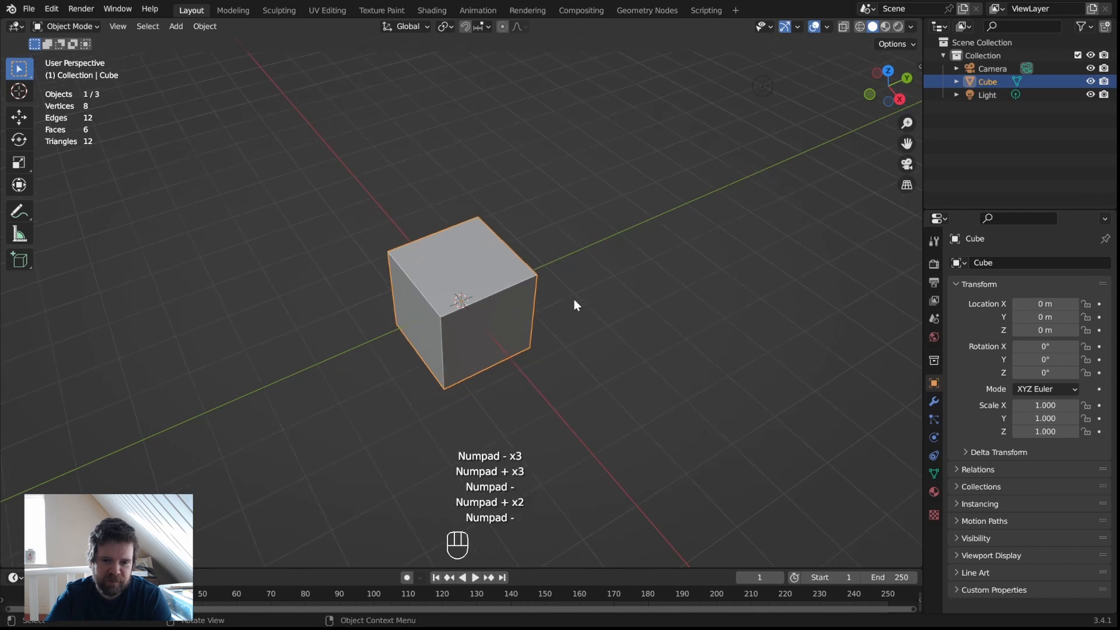
scroll(574, 299, down, 5)
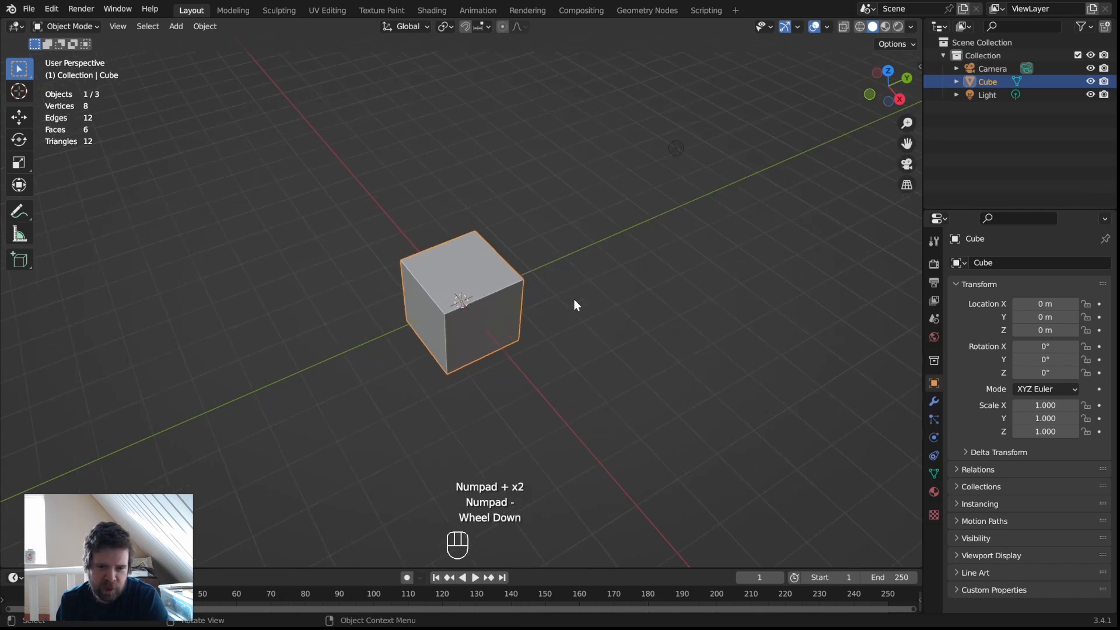
scroll(574, 299, down, 1)
scroll(574, 300, up, 5)
scroll(574, 299, down, 2)
scroll(574, 299, up, 3)
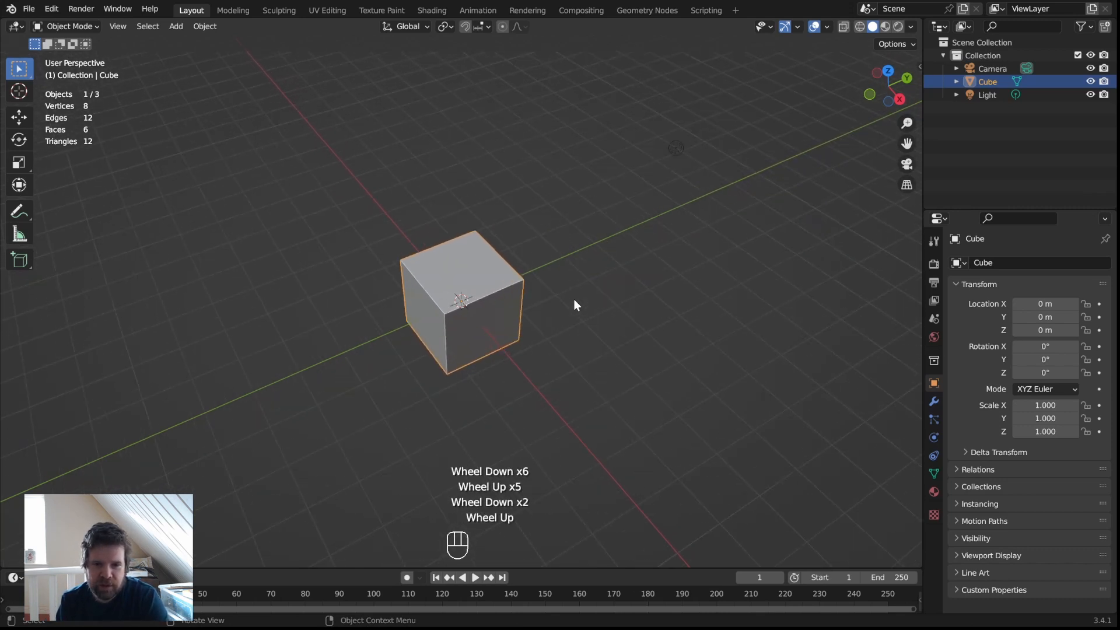
scroll(574, 299, down, 3)
scroll(574, 300, up, 2)
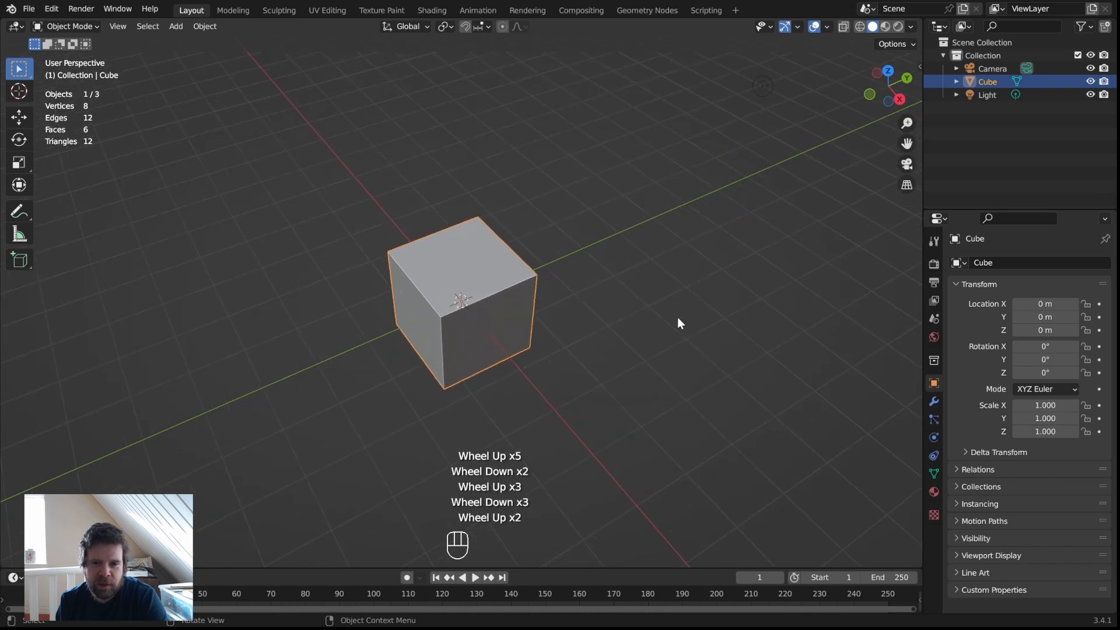
Pan the cube away from the view's centre and orbit to view it from its other side
key(shift)
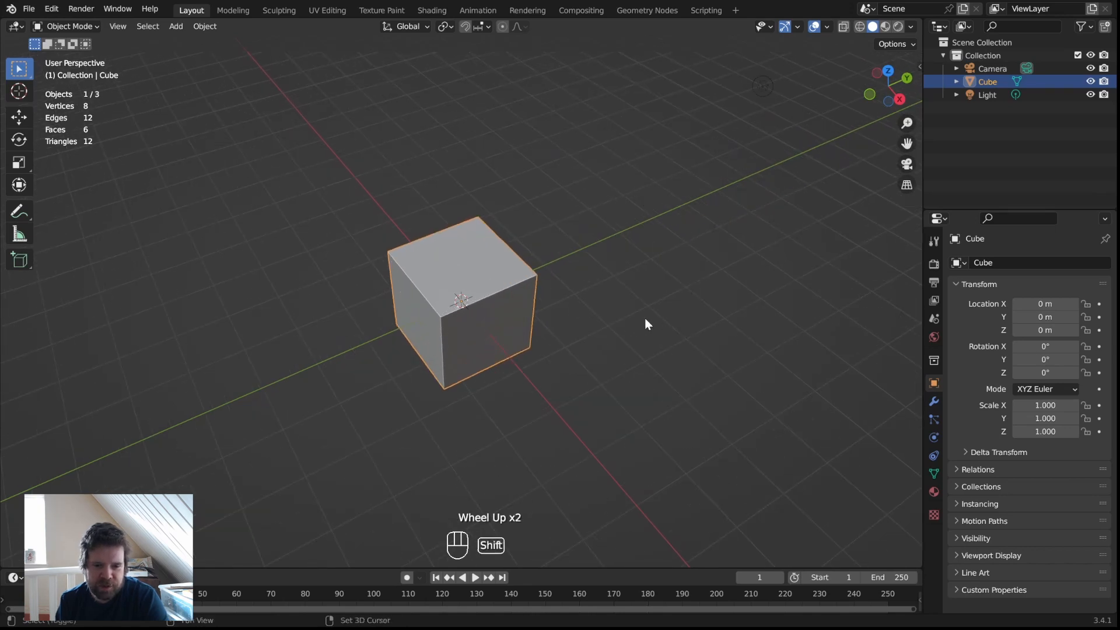
shift+middle_drag(646, 320, 468, 317)
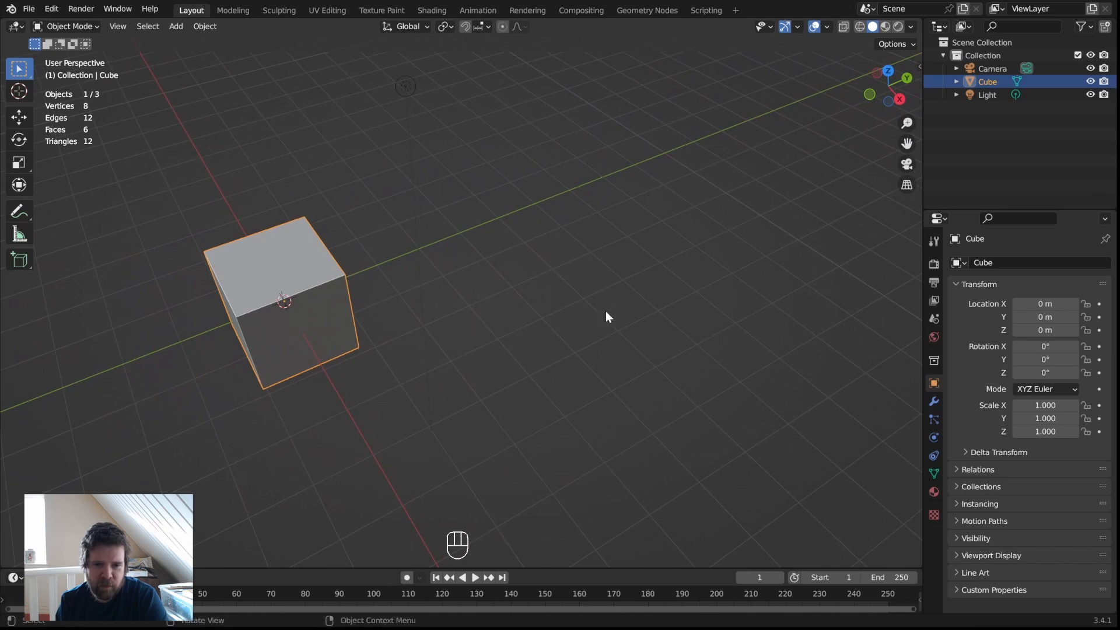
middle_drag(605, 310, 428, 314)
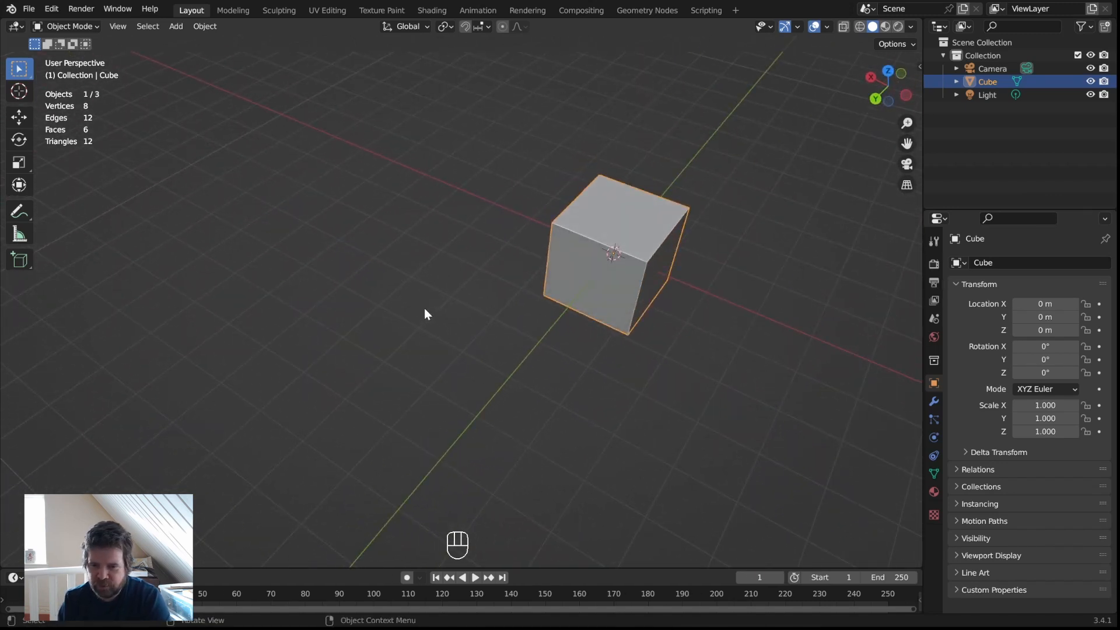
Deselect and reselect the cube, frame the view on it, and inspect it up close
click(477, 211)
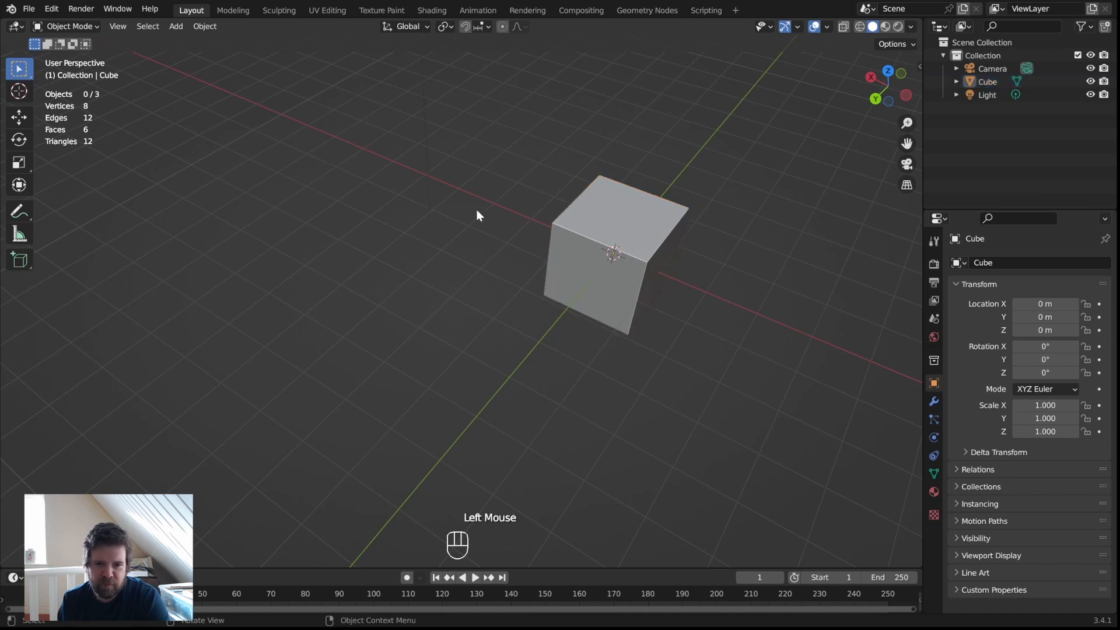
click(602, 210)
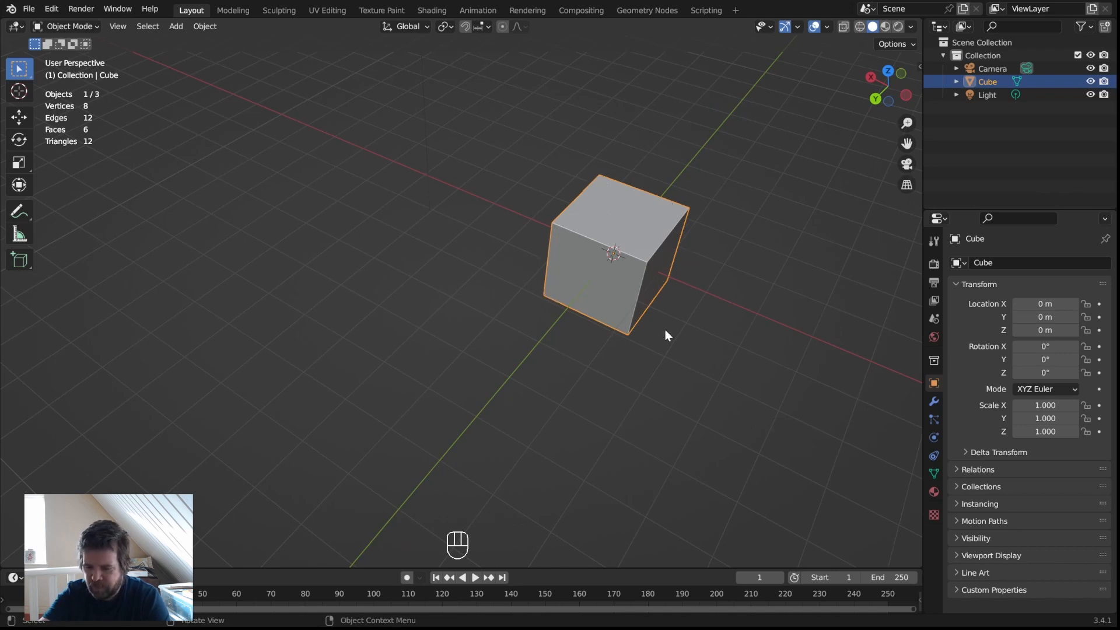
key(KP_Decimal)
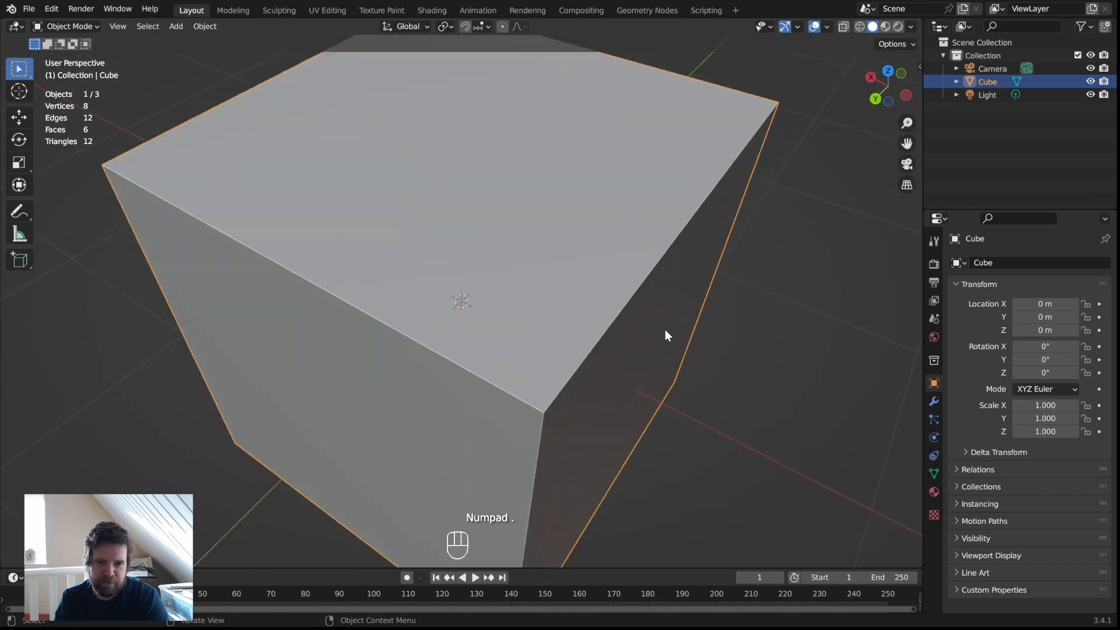
scroll(584, 273, down, 3)
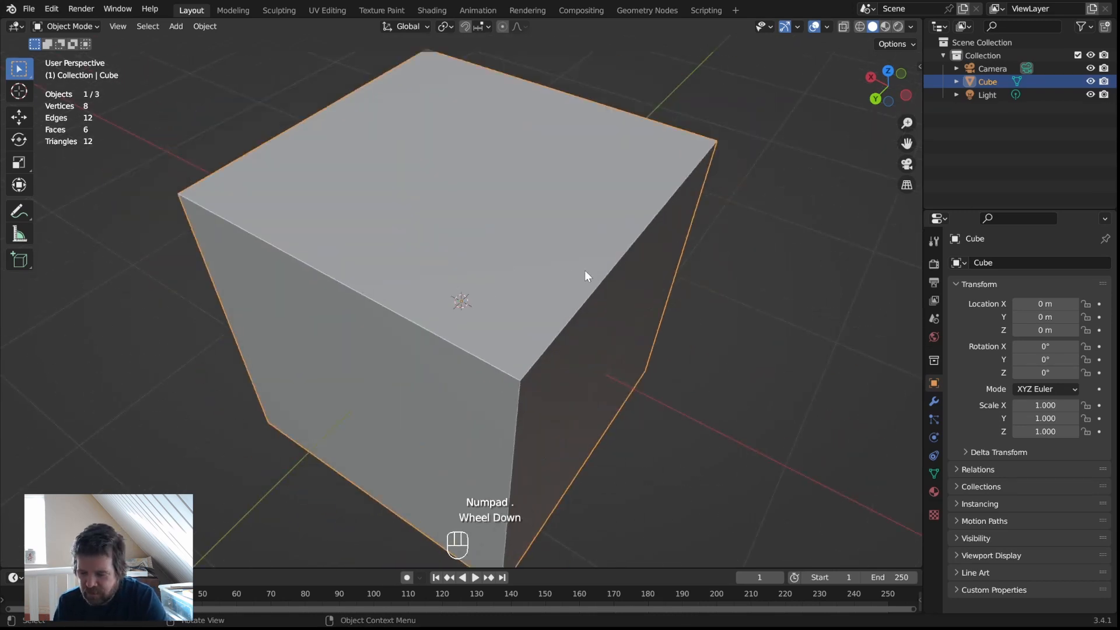
middle_drag(485, 316, 625, 317)
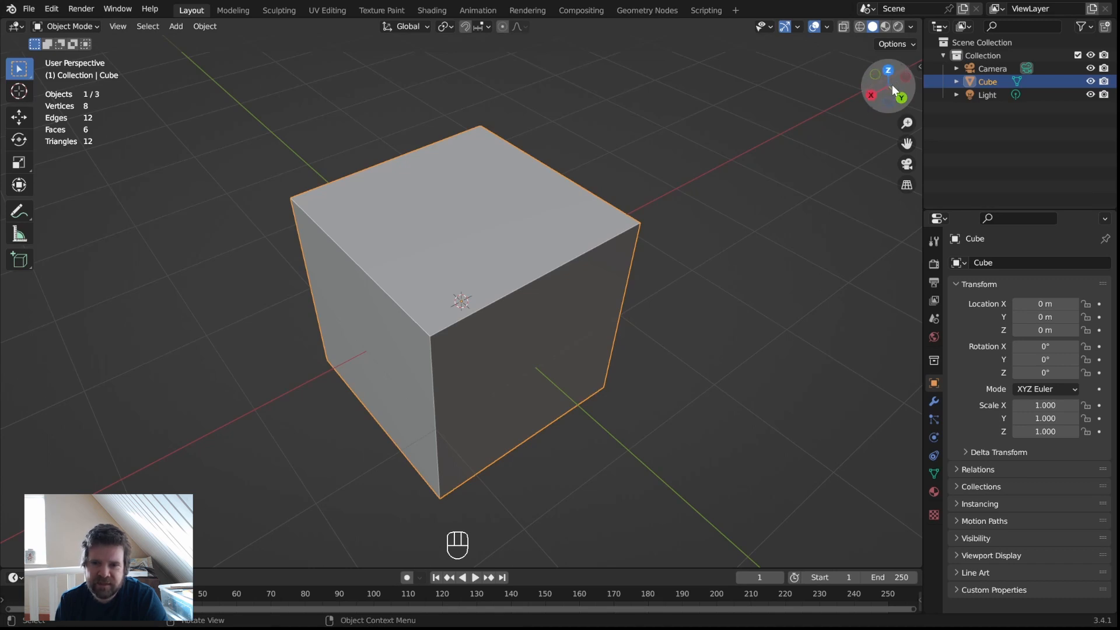
View the cube through the scene camera and return to the user perspective
drag(892, 85, 815, 117)
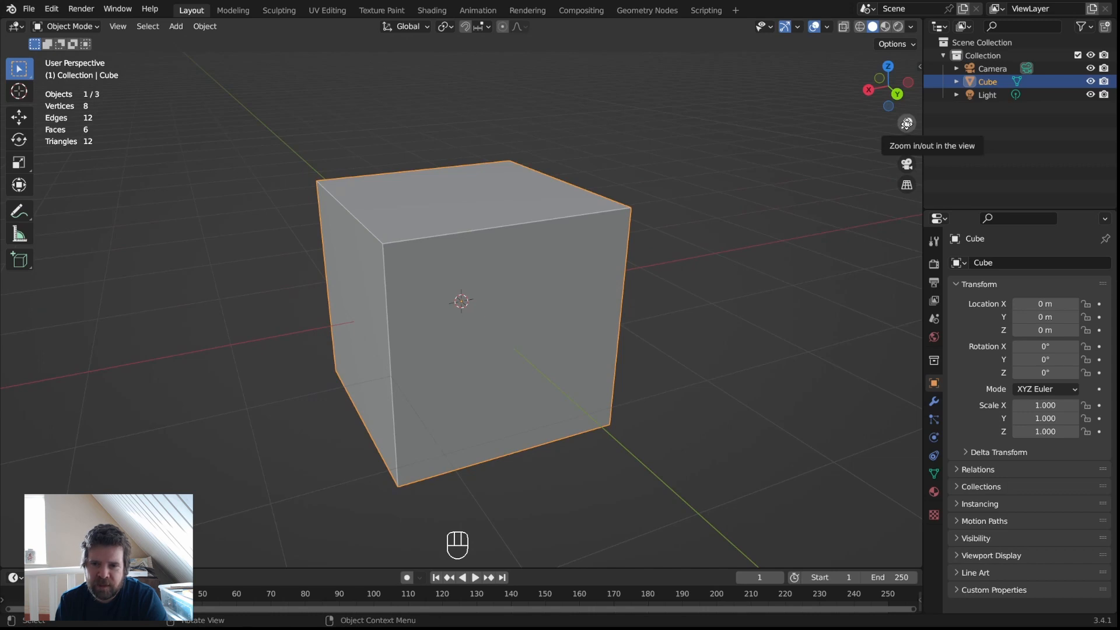
drag(907, 123, 873, 132)
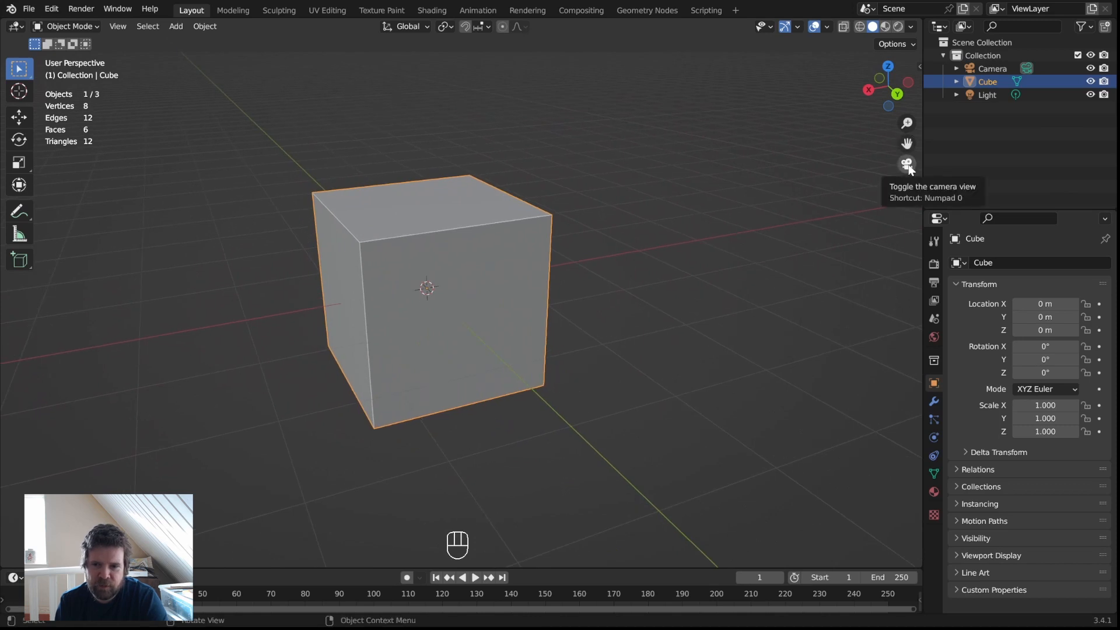
click(908, 165)
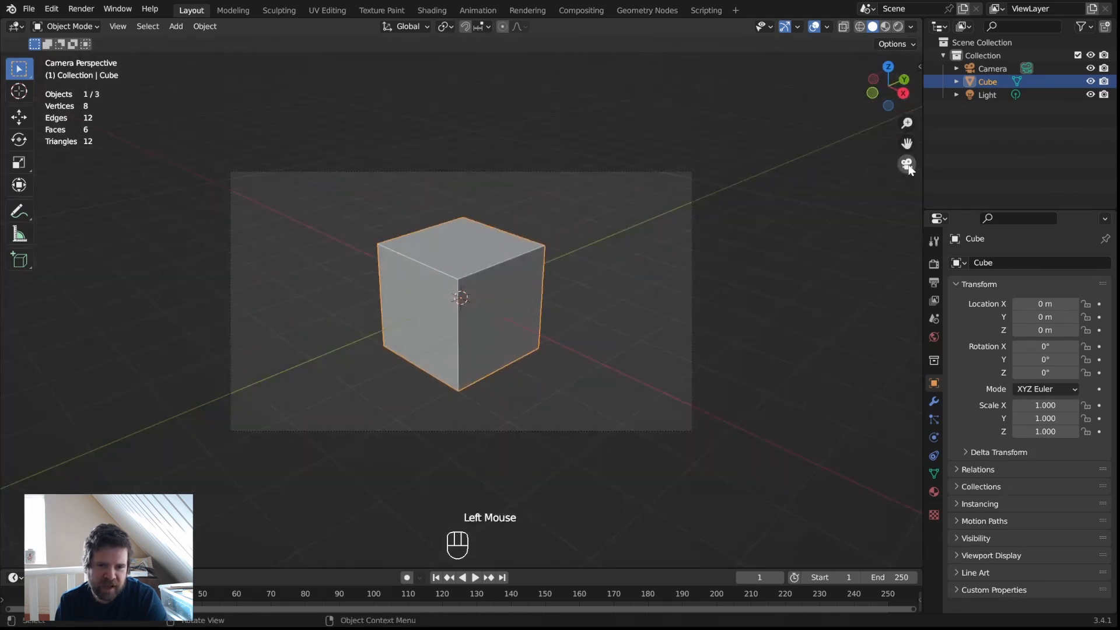
click(908, 166)
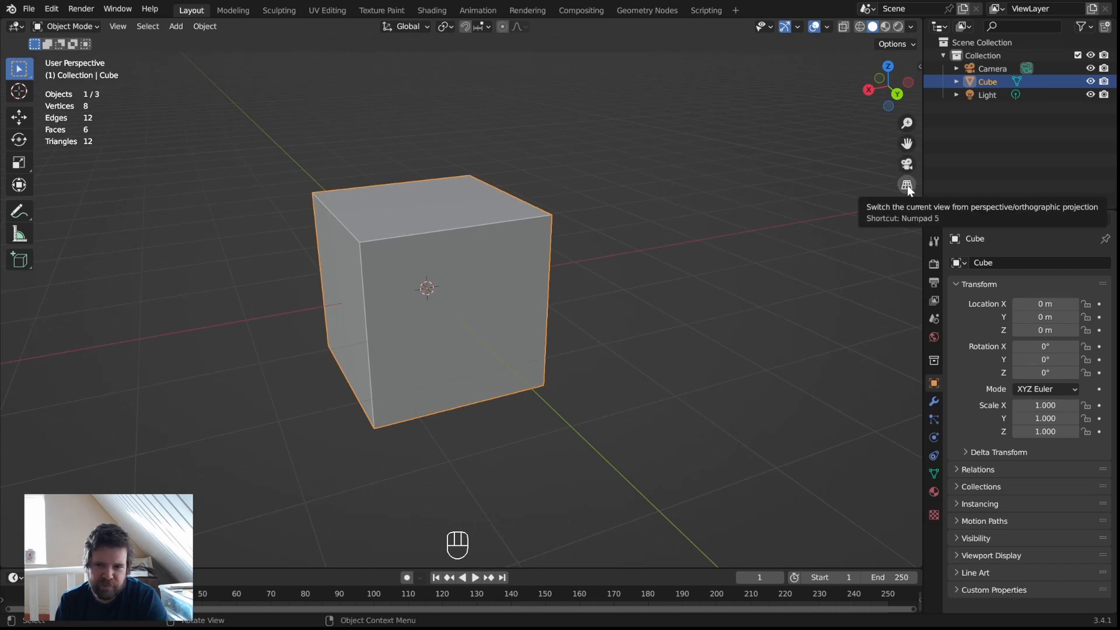
Compare the cube in orthographic projection with its appearance in perspective projection
click(908, 185)
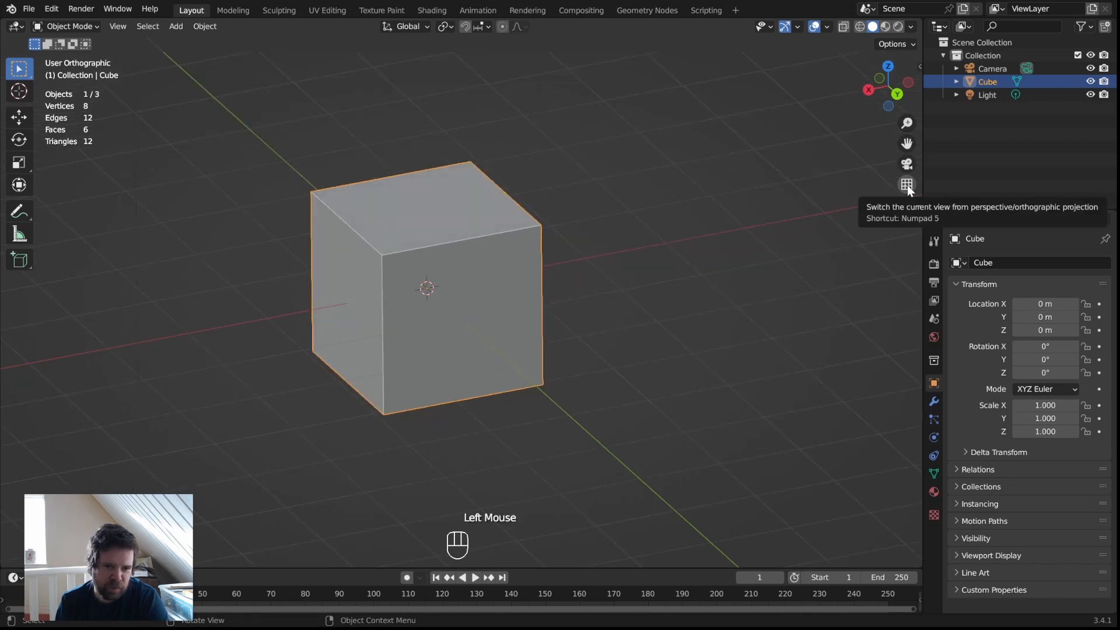
click(908, 184)
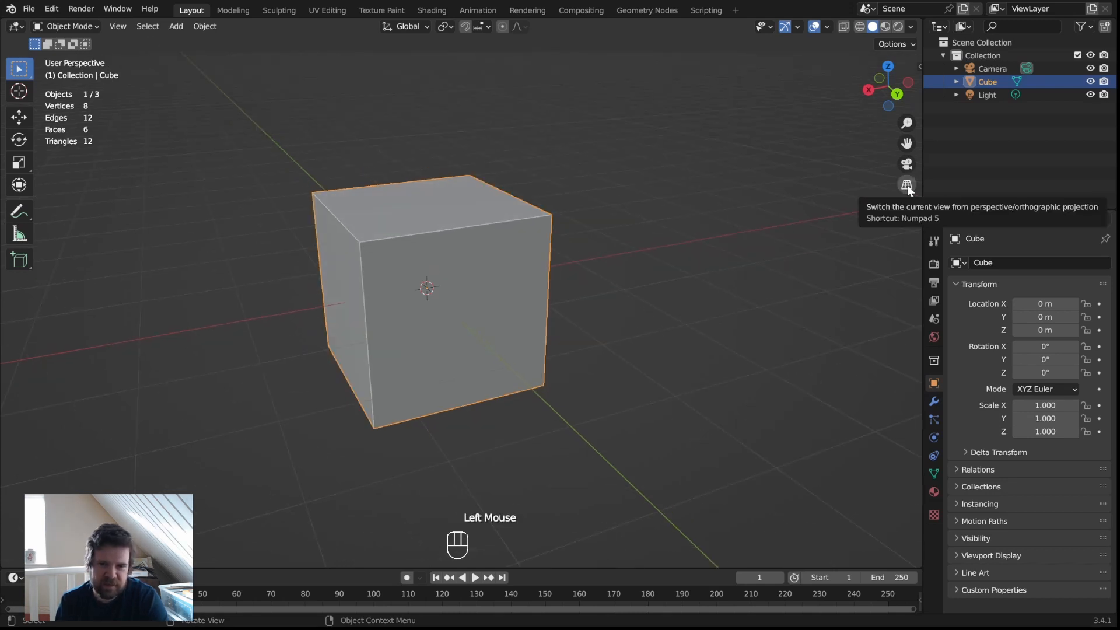
middle_drag(682, 249, 783, 264)
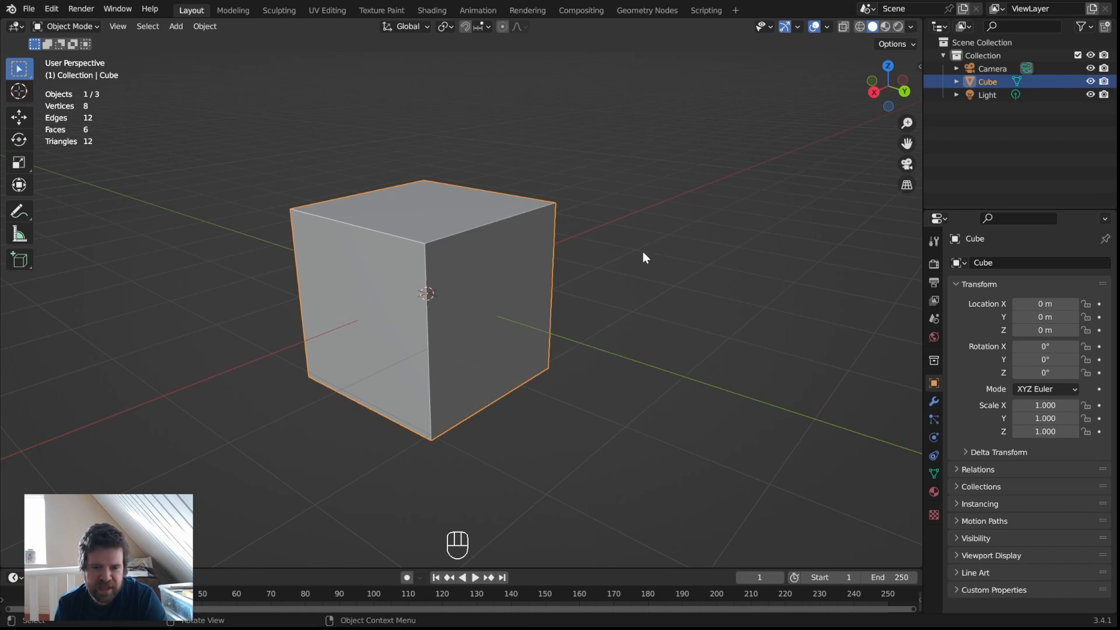
Show the sidebar, review the Tool, View and 3D-Print settings, and display the cube's Item transform properties
key(n)
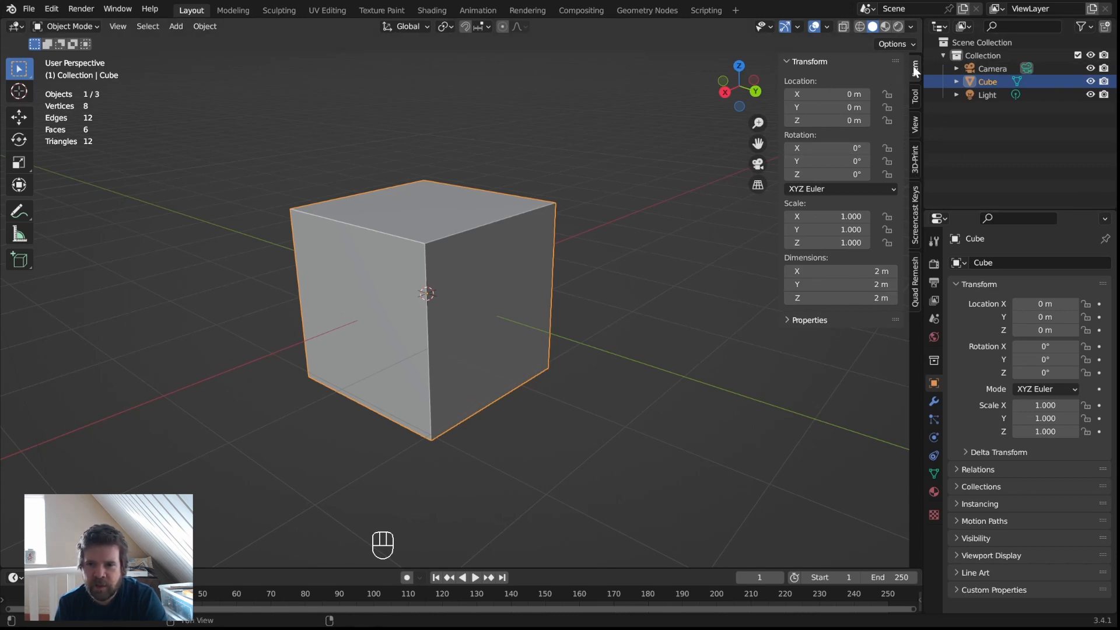
click(916, 99)
click(916, 127)
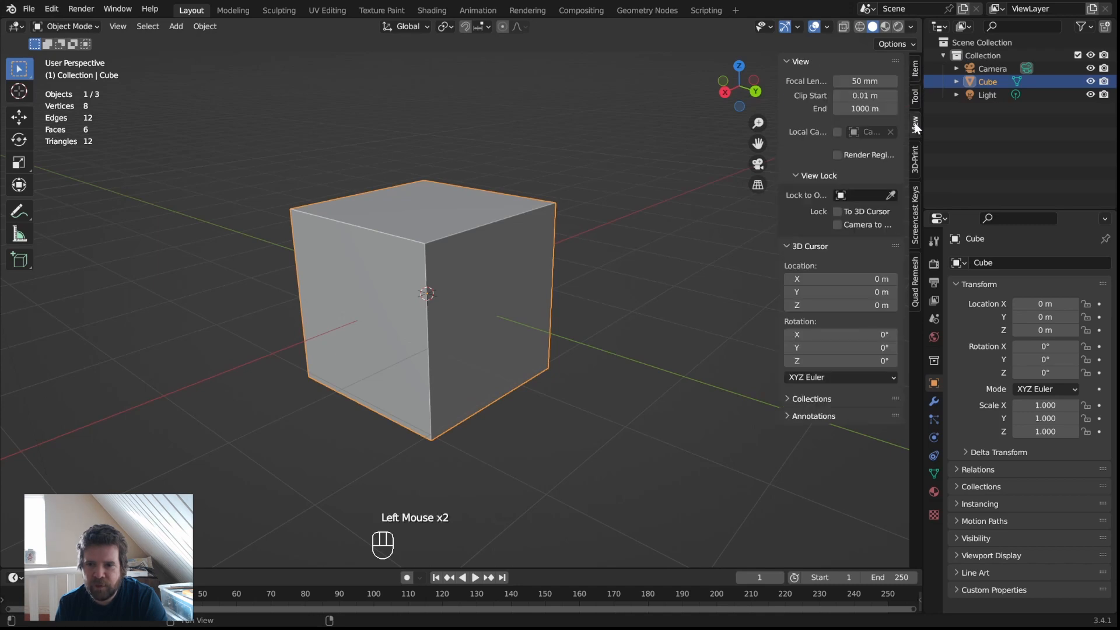
click(913, 162)
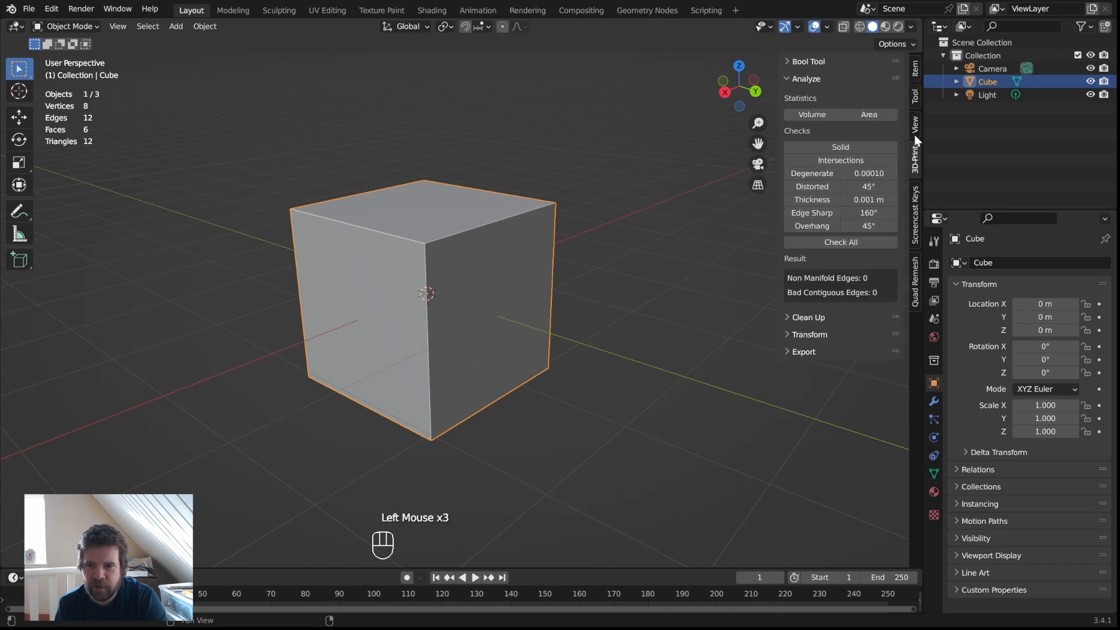
click(914, 67)
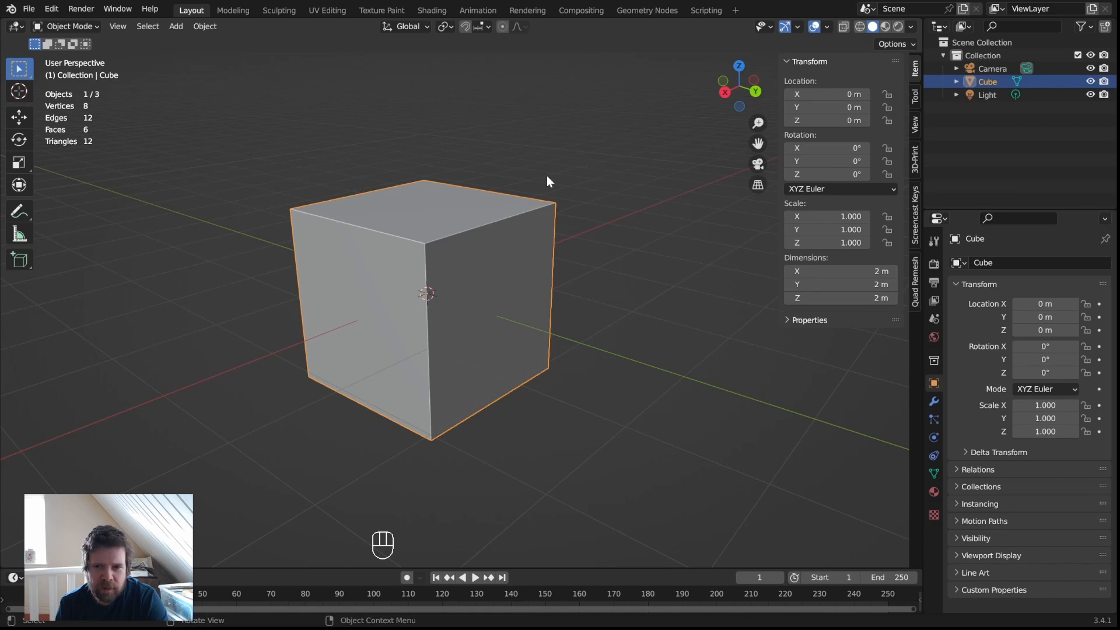
click(915, 69)
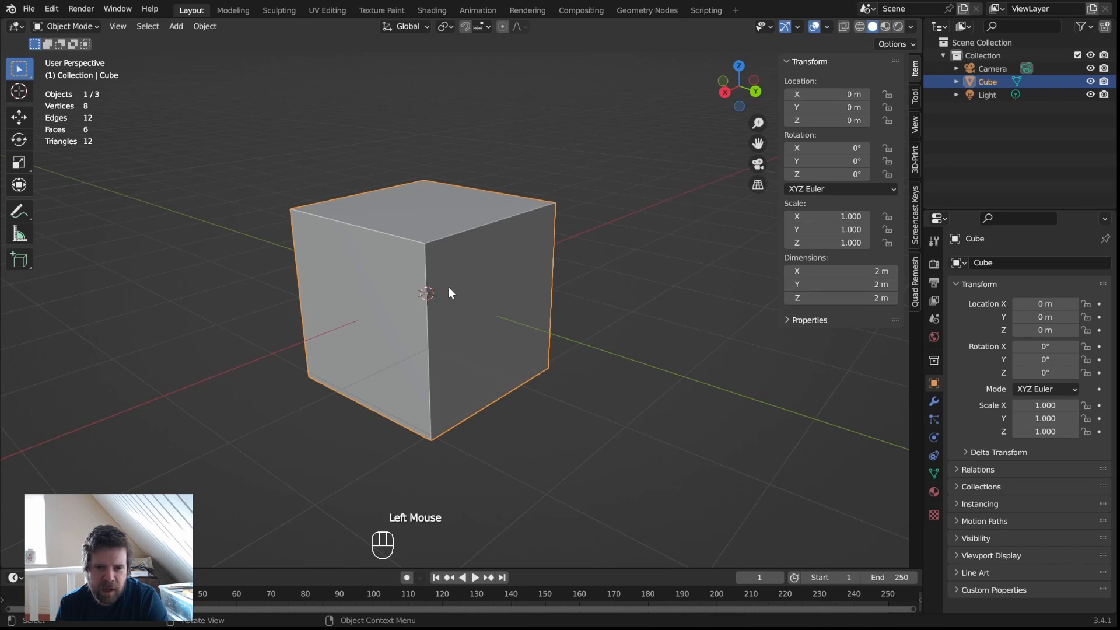
mouse_move(602, 243)
middle_down()
mouse_move(677, 237)
mouse_move(690, 210)
mouse_move(665, 237)
mouse_move(564, 223)
mouse_move(607, 237)
middle_up()
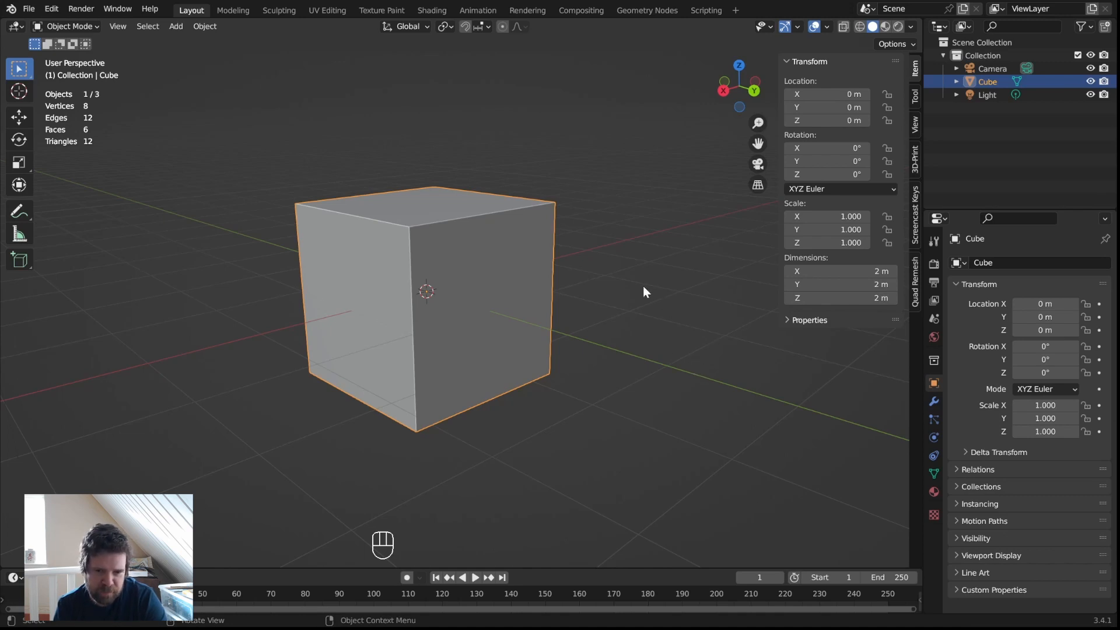
Orbit around the cube and zoom out to examine its faces from several angles against the ground grid
middle_drag(643, 286, 611, 295)
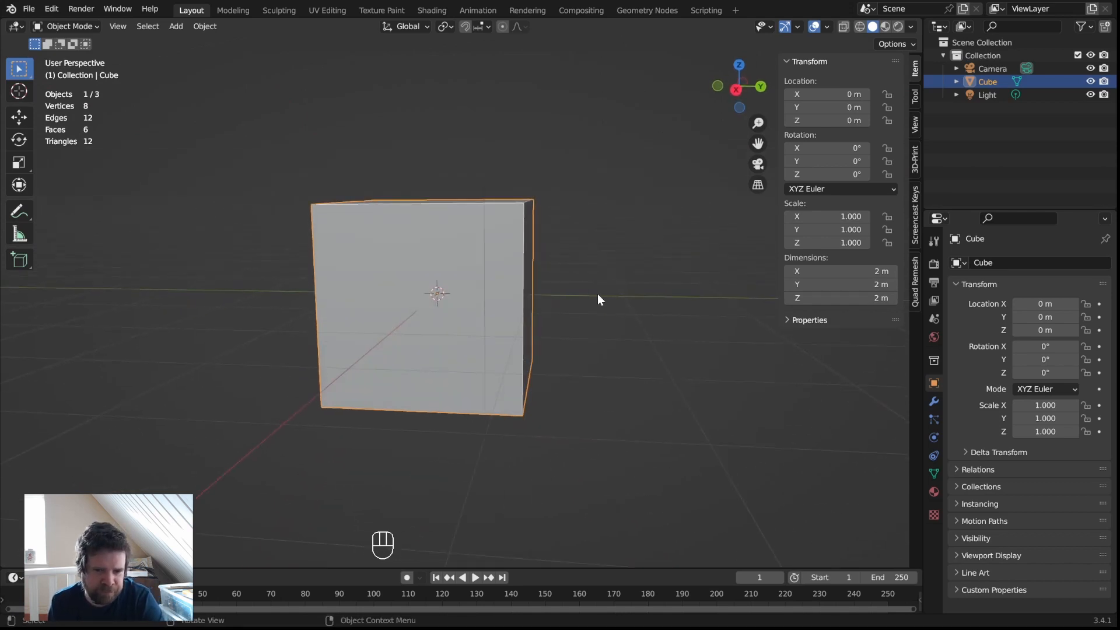
scroll(607, 272, down, 3)
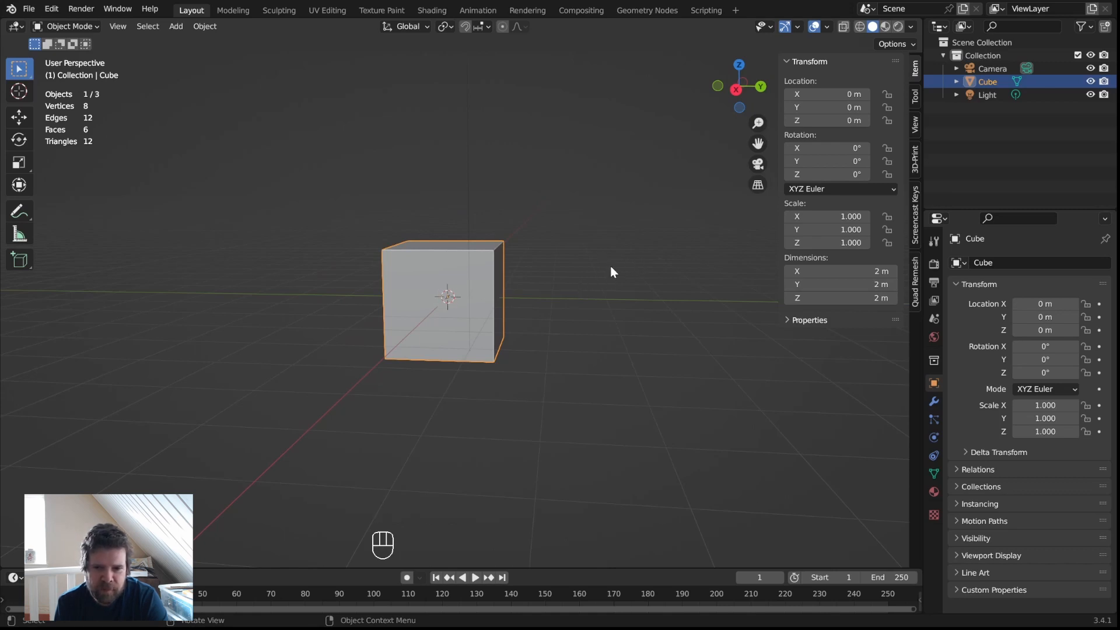
middle_drag(625, 275, 815, 324)
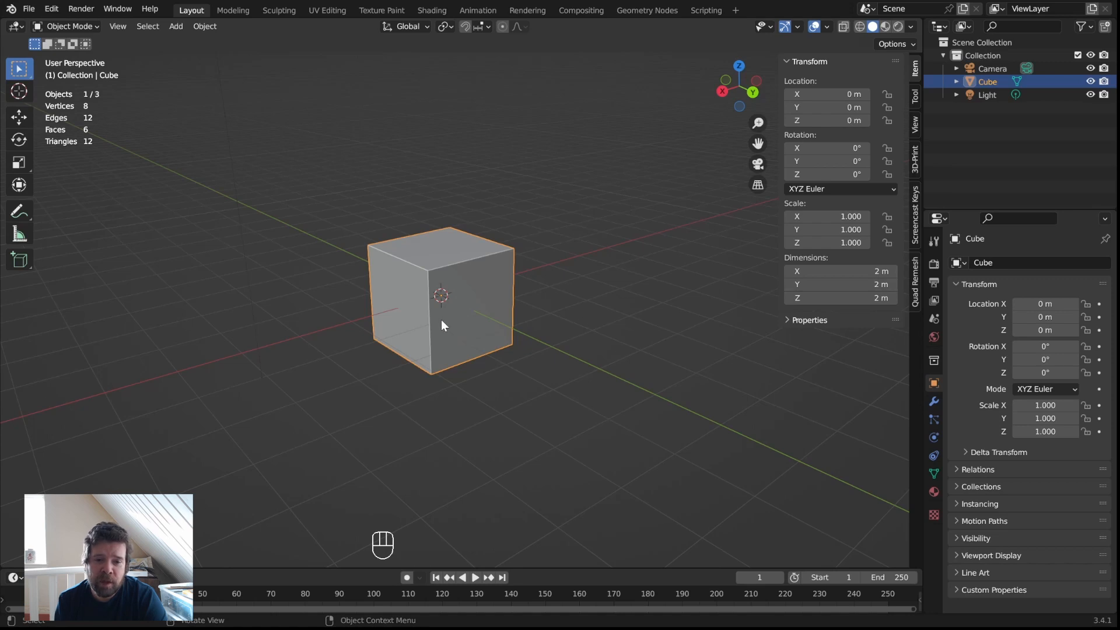
middle_drag(451, 296, 491, 317)
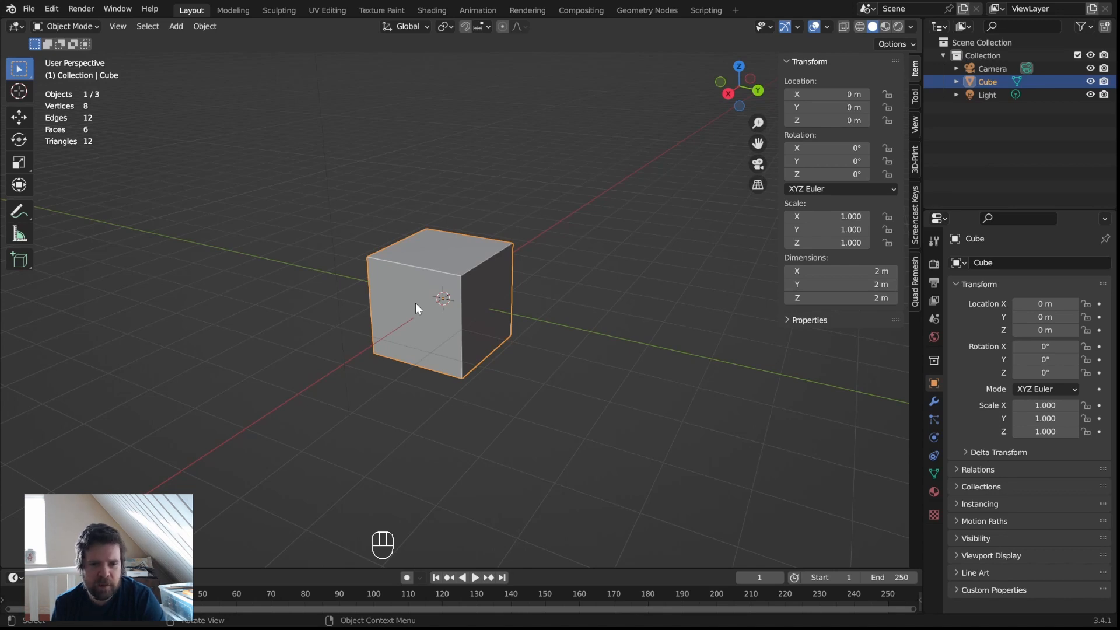
middle_drag(415, 303, 531, 331)
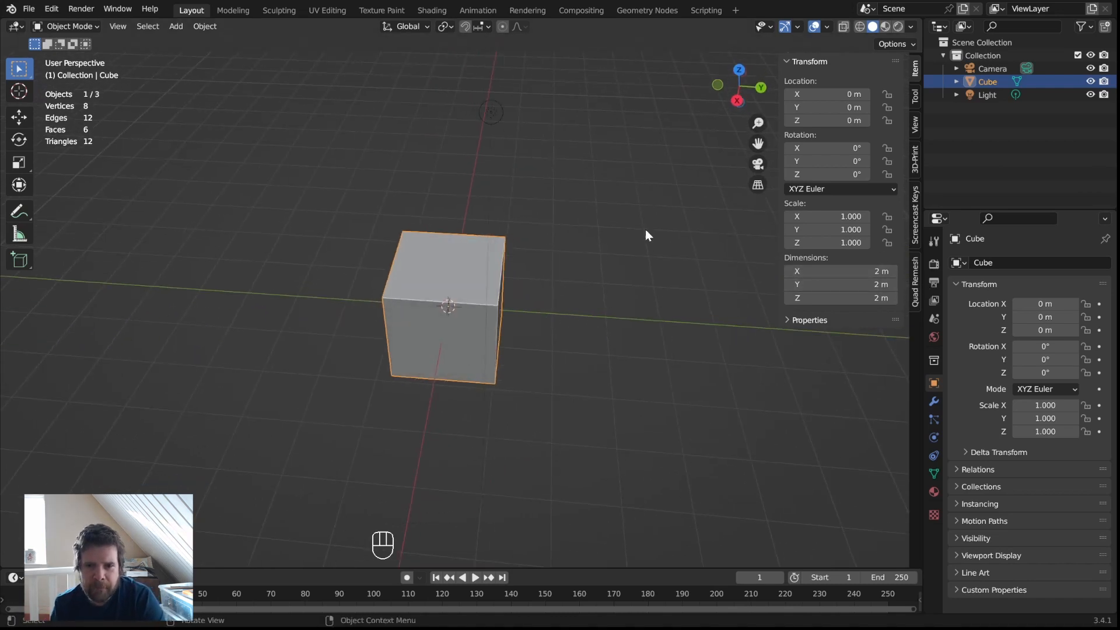
middle_drag(608, 241, 570, 237)
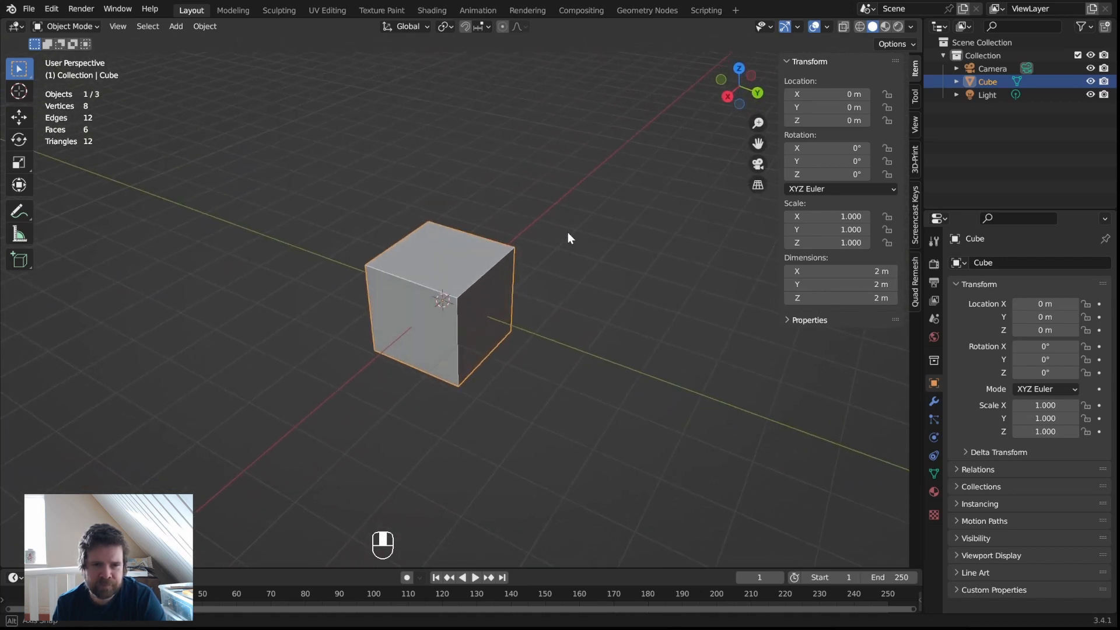
middle_drag(512, 380, 554, 363)
Scale the cube uniformly by about 6.01, making it about 12 m on every side
key(s)
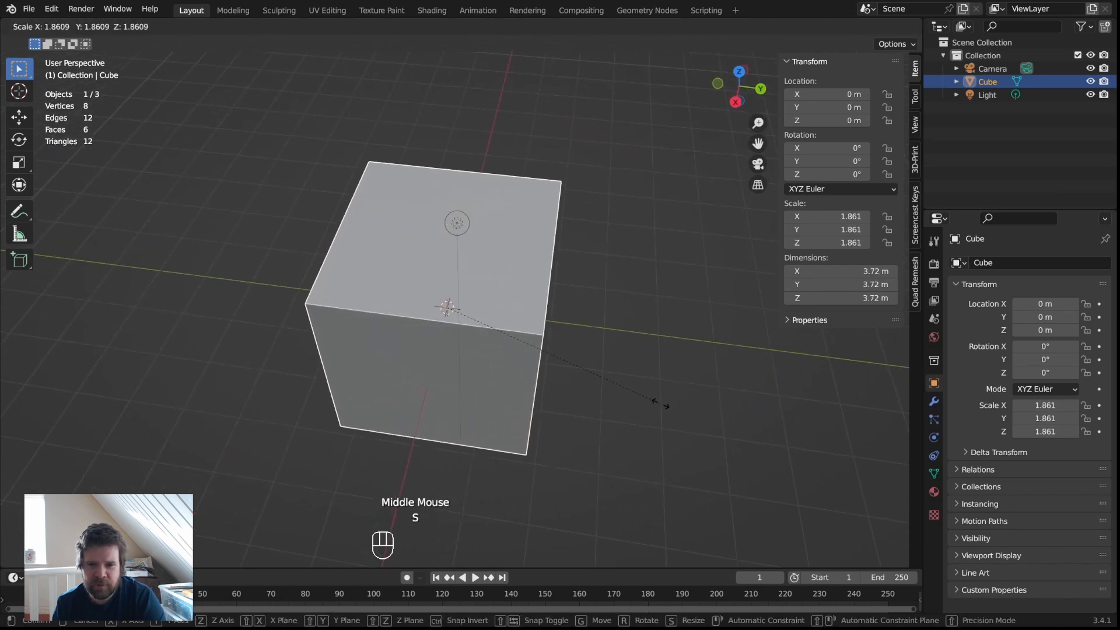
right_click(660, 404)
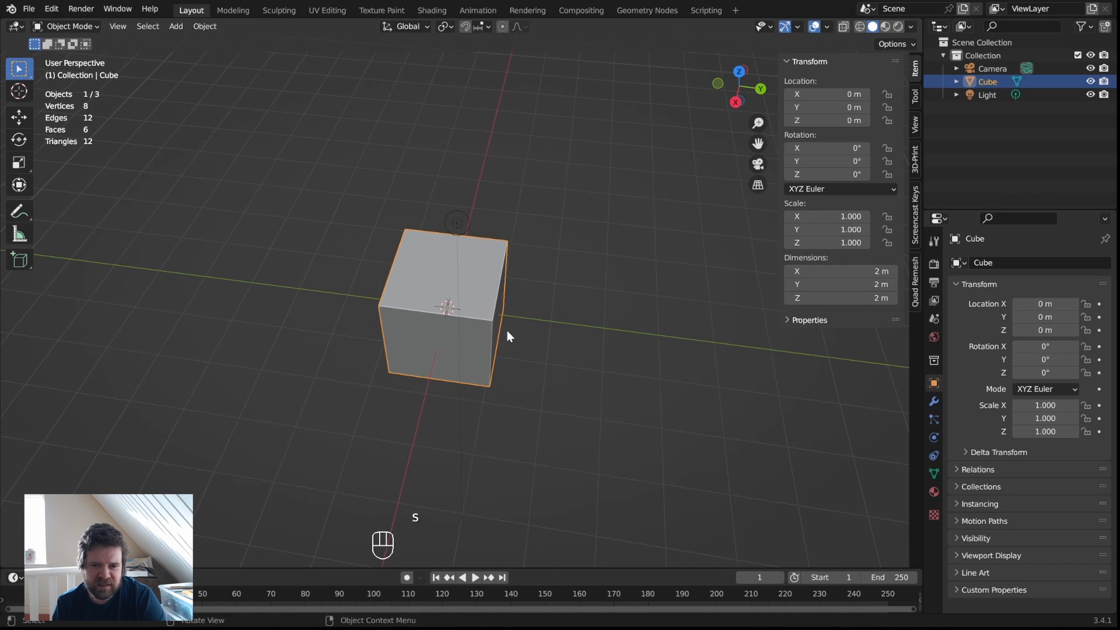
key(s)
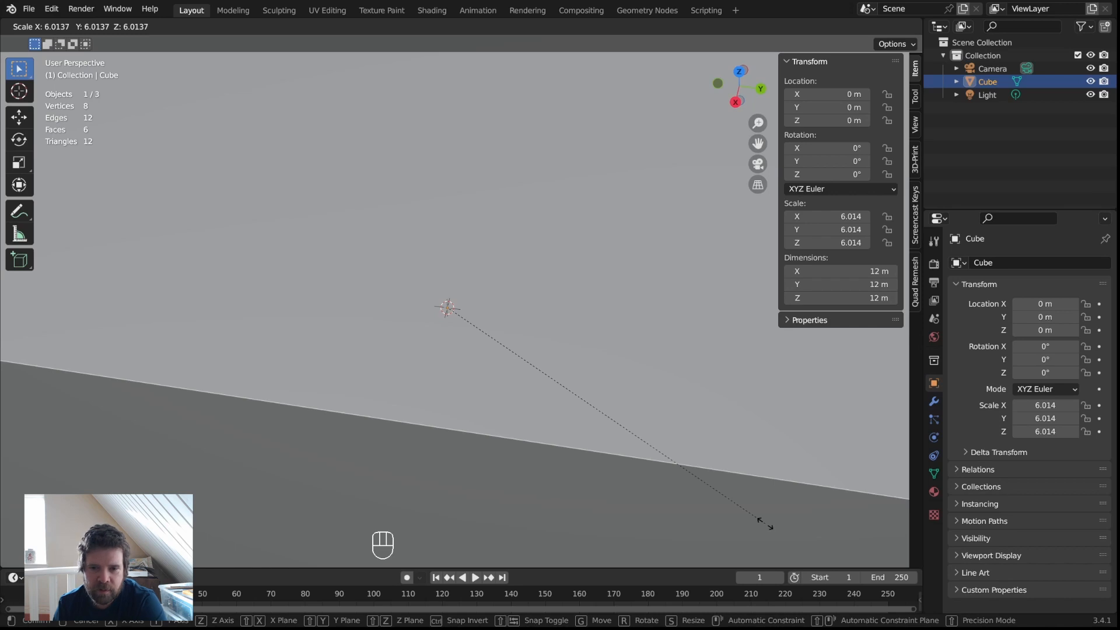
click(764, 523)
scroll(605, 393, down, 2)
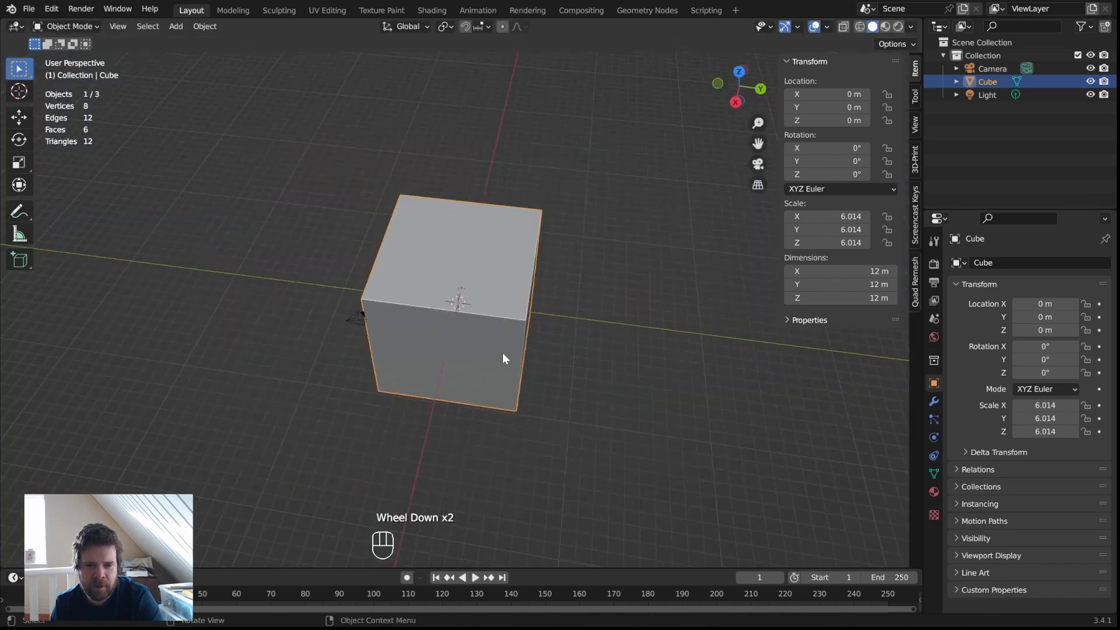
Select the light near the cube's top face and examine its placement relative to the enlarged cube
middle_drag(414, 344, 517, 370)
click(516, 311)
click(518, 238)
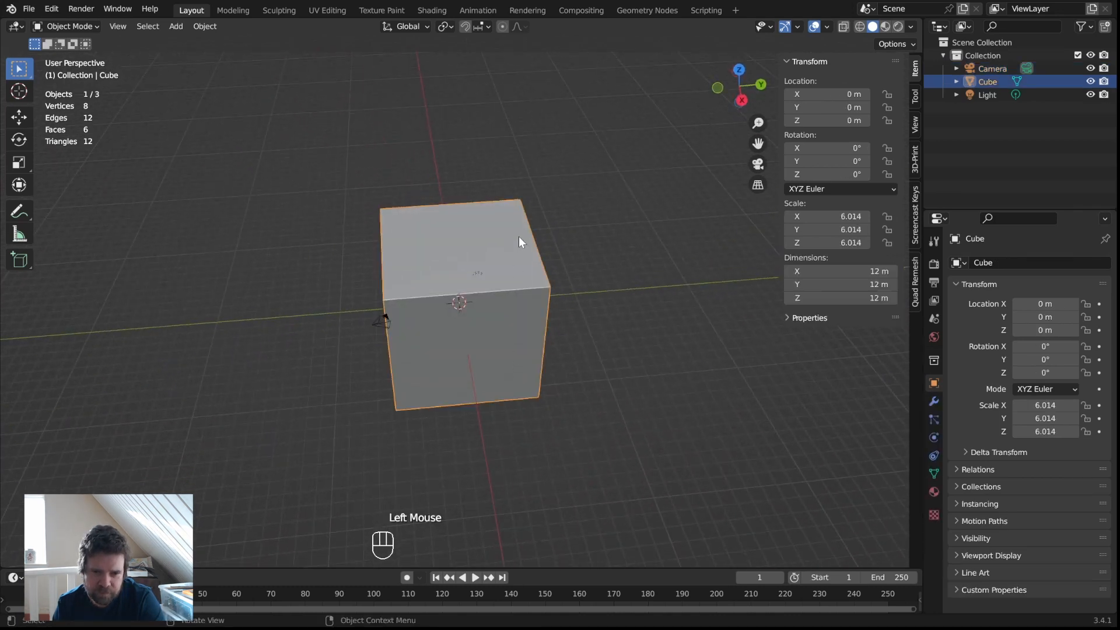
click(478, 272)
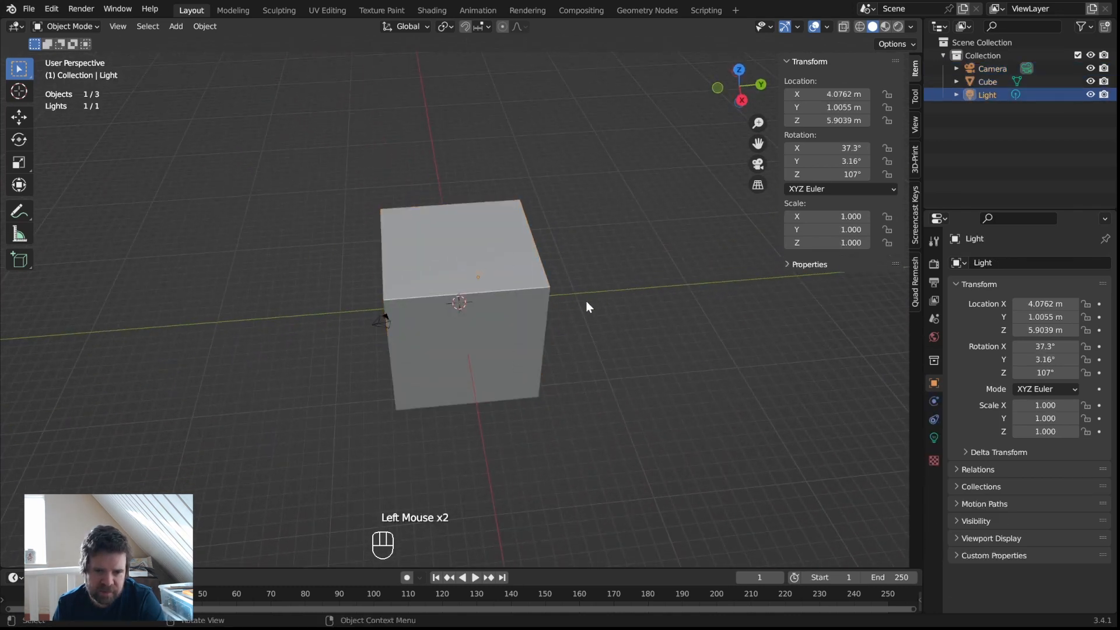
scroll(524, 298, up, 2)
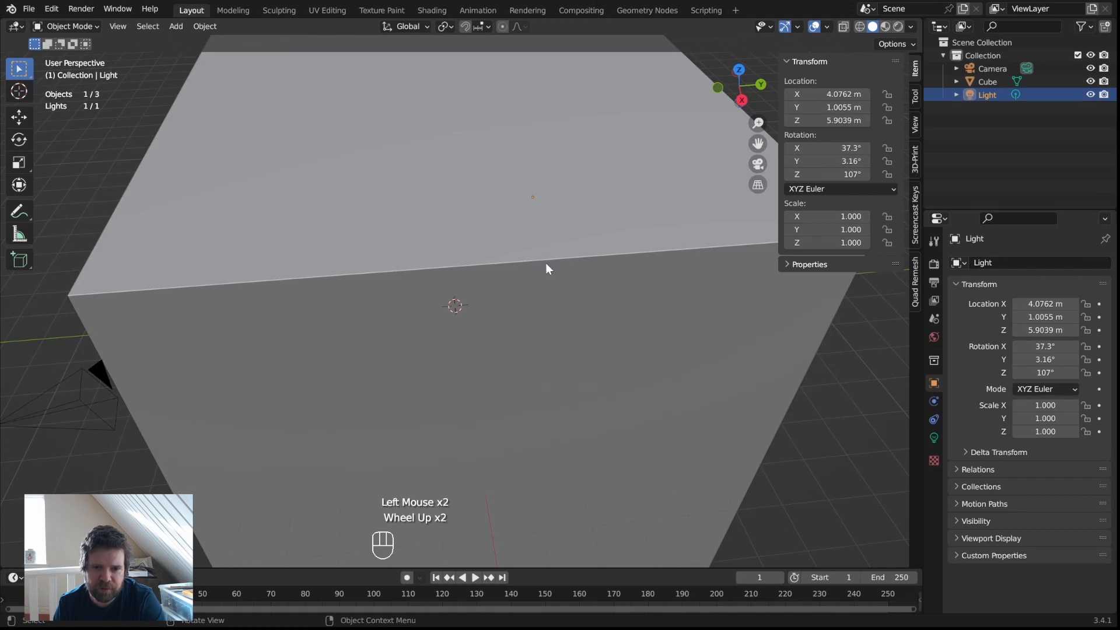
middle_drag(547, 267, 572, 382)
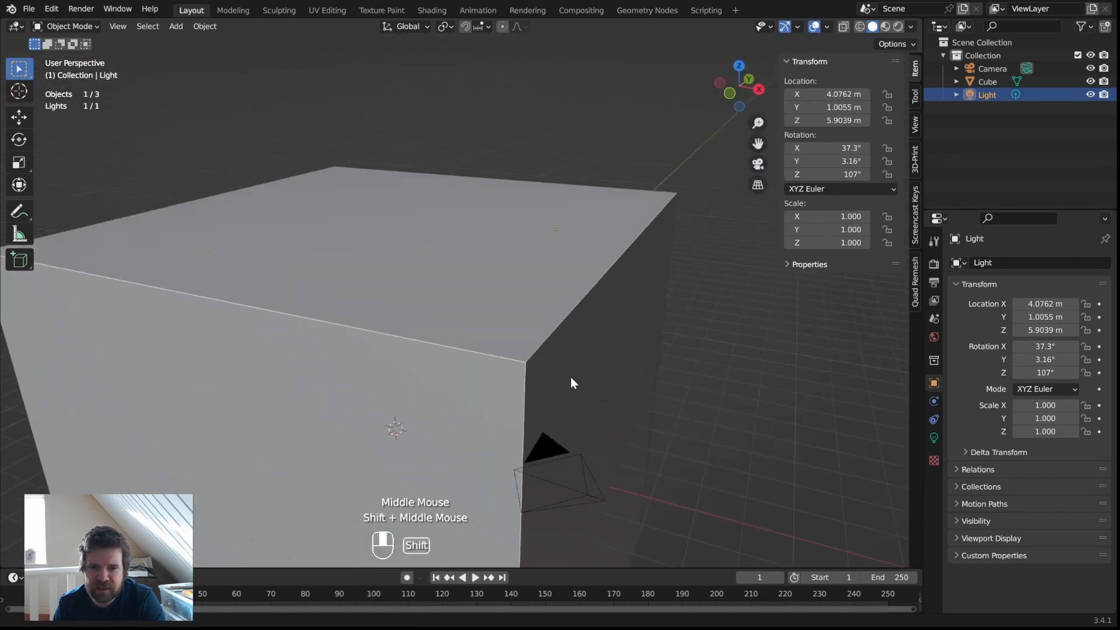
middle_drag(600, 273, 563, 351)
scroll(357, 330, down, 2)
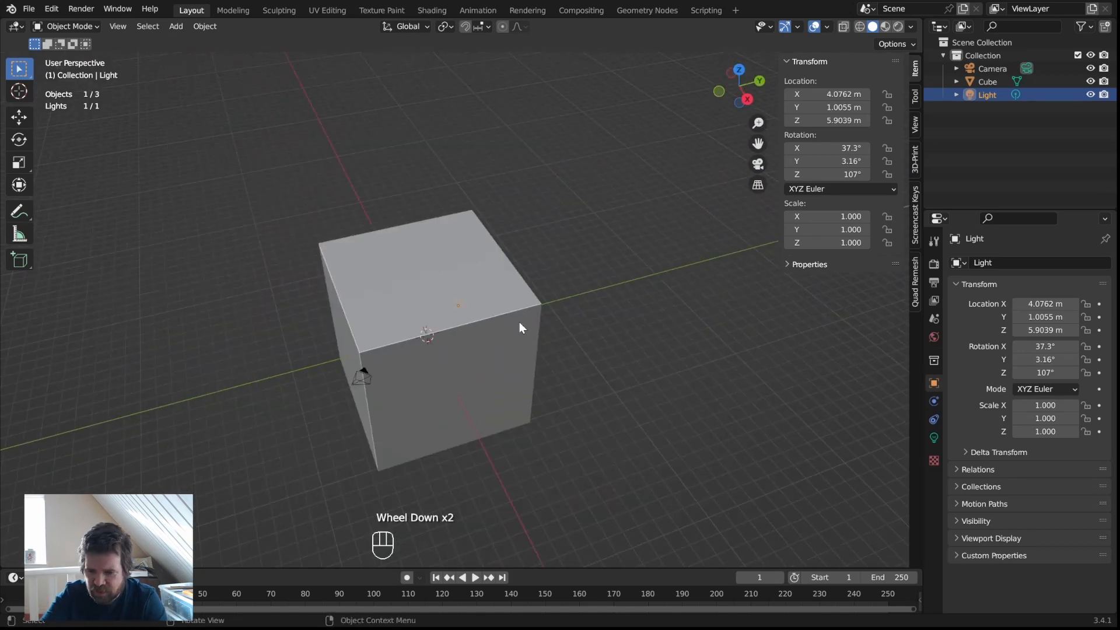
key(KP_1)
middle_drag(536, 304, 442, 341)
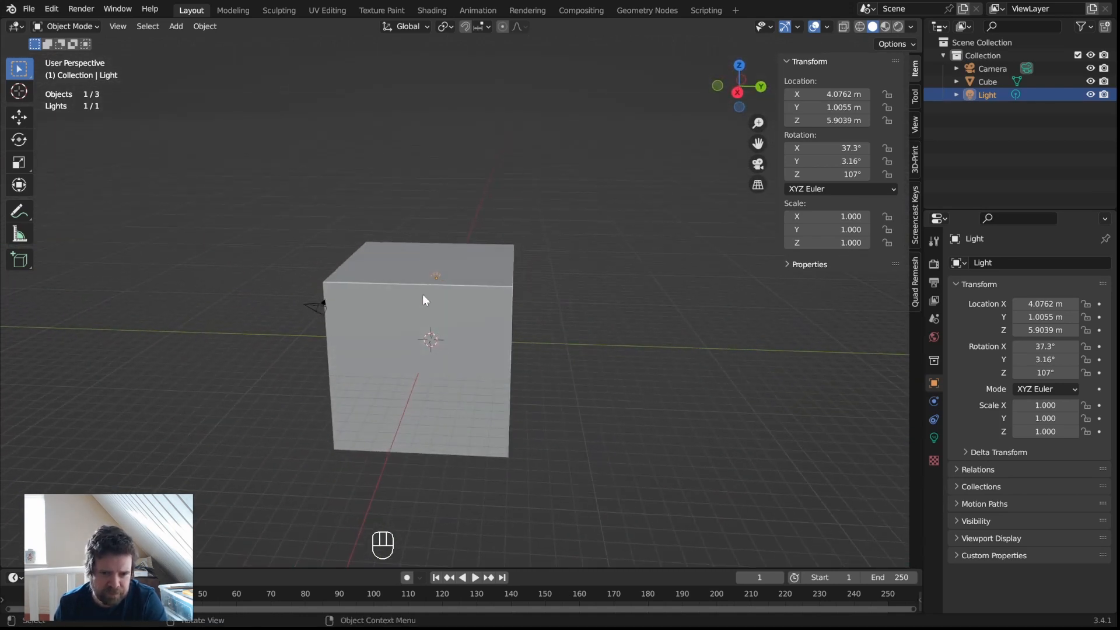
Select the cube again and stretch it along the global X axis to about 16 m, previewing the Y and Z constraints too
click(469, 359)
middle_drag(597, 333, 607, 411)
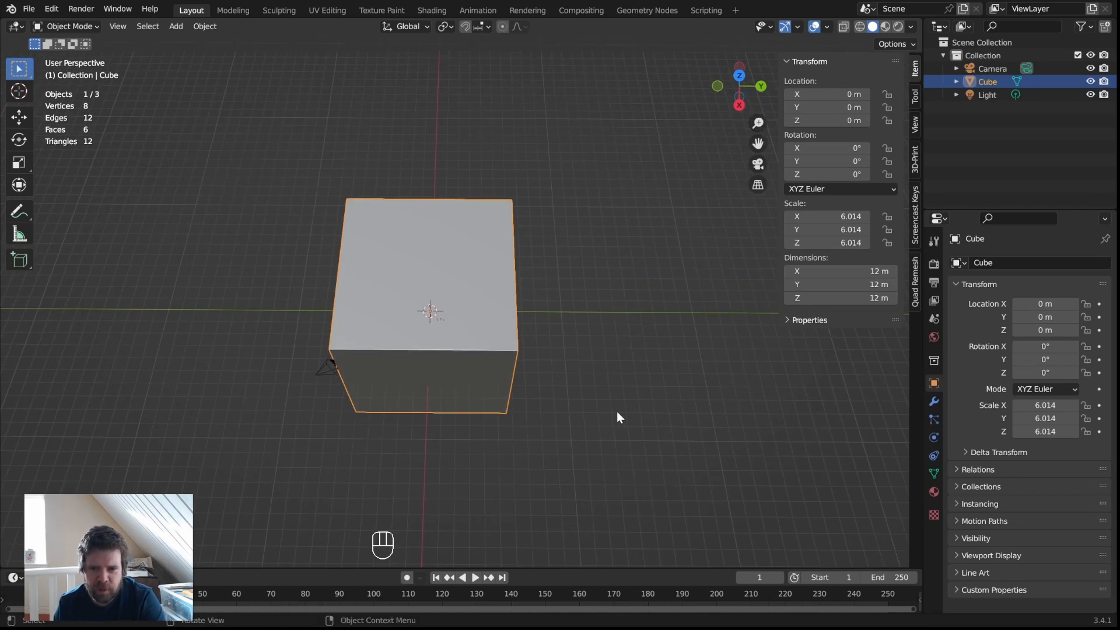
middle_drag(617, 412, 501, 405)
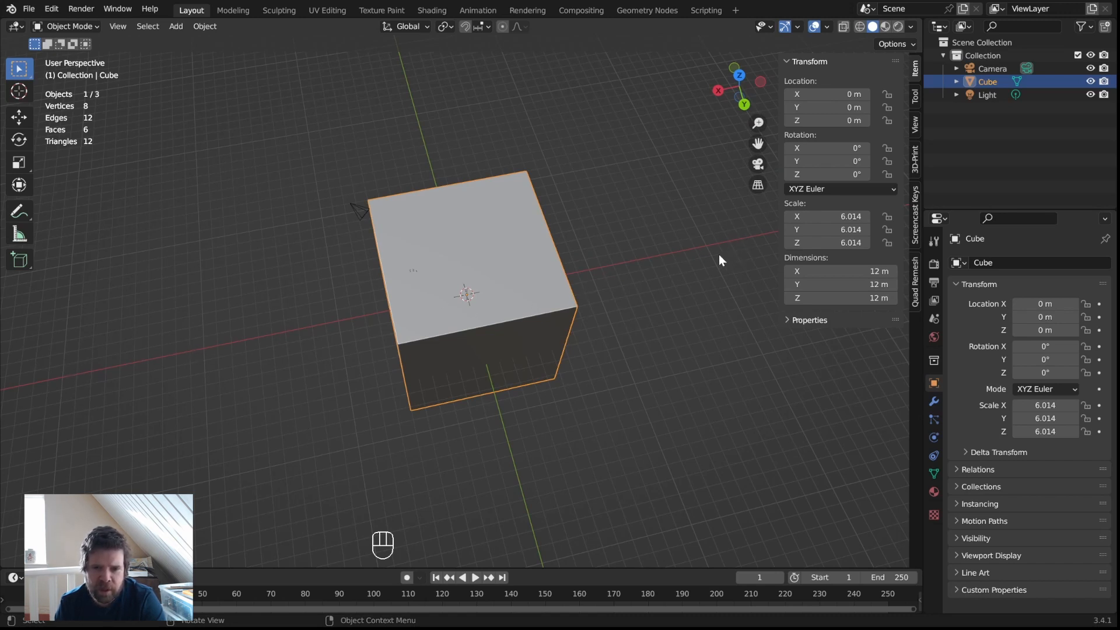
key(s)
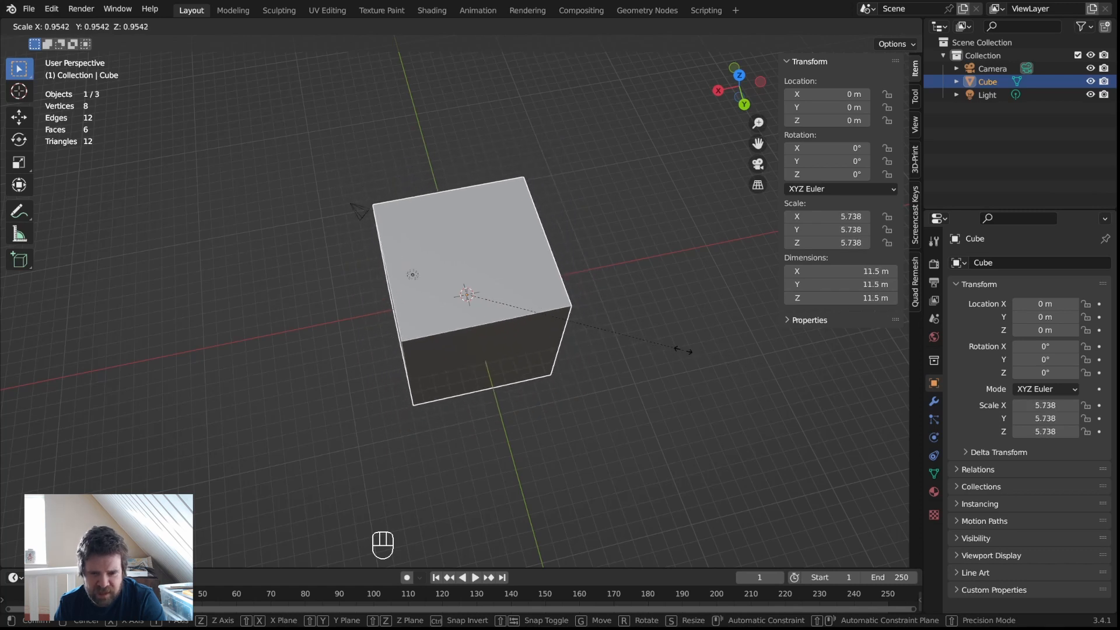
key(x)
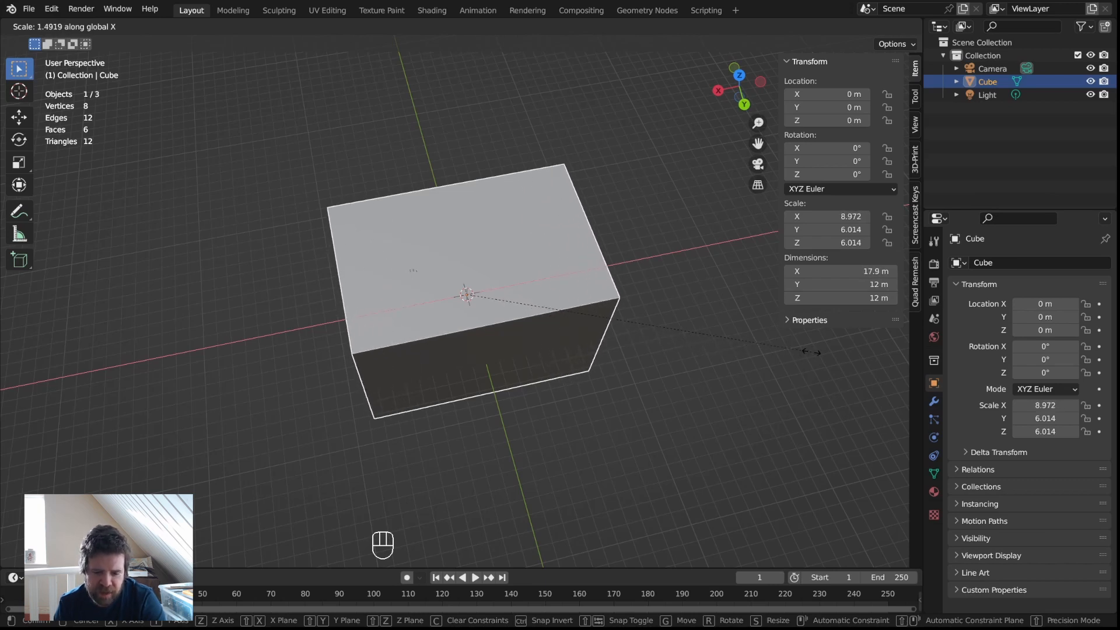
key(y)
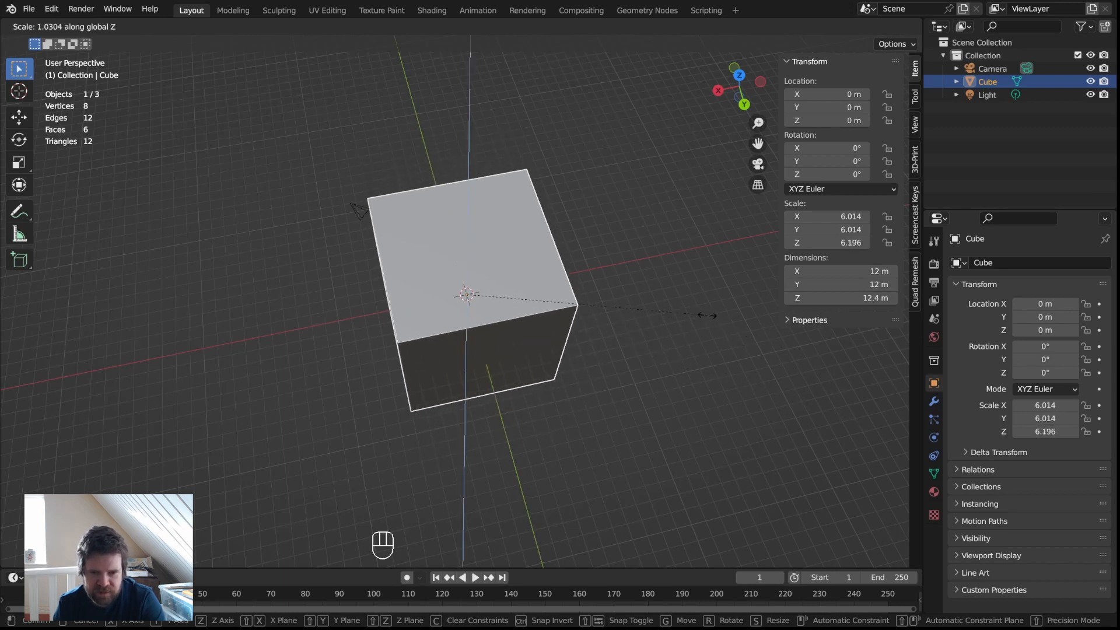
key(z)
key(x)
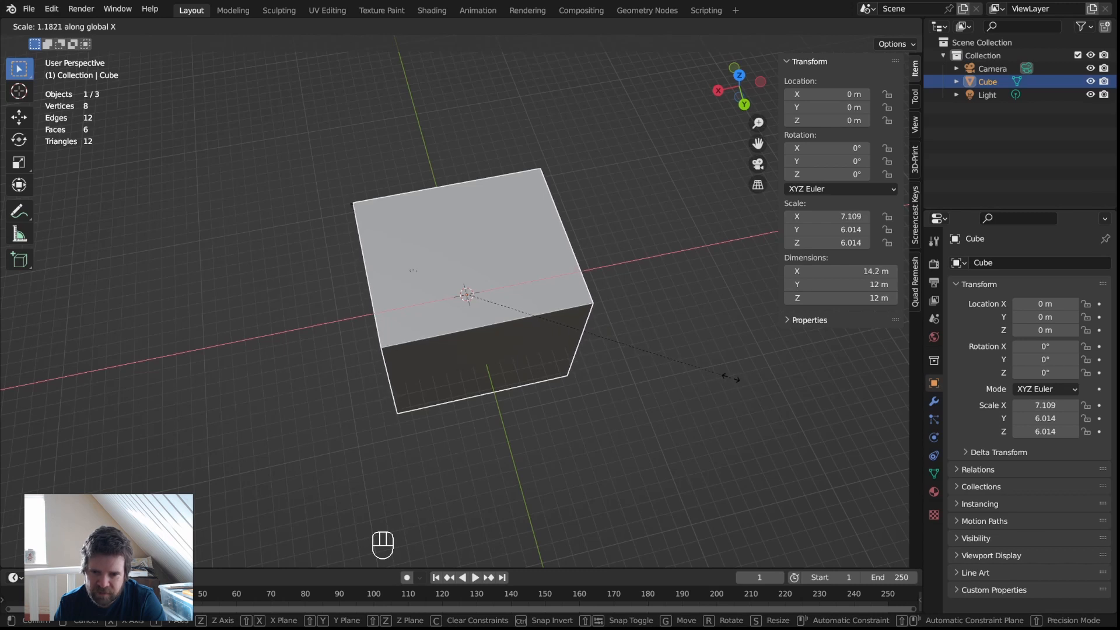
click(767, 378)
Enter Edit Mode with edge selection and select the two opposite long edges of the box's top face
middle_drag(414, 382, 362, 327)
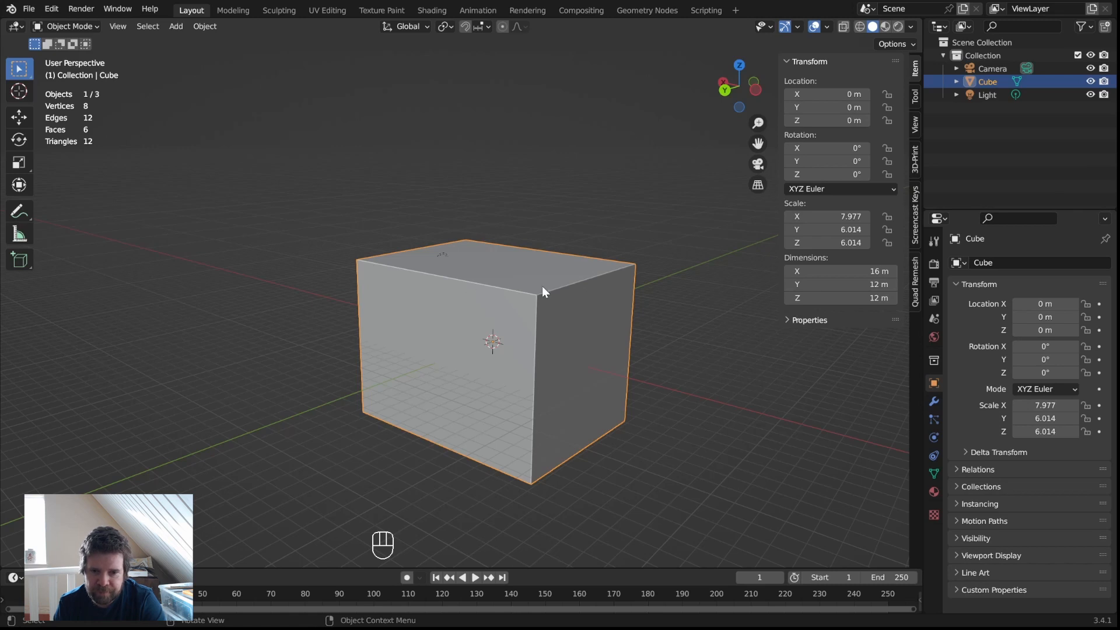
key(Tab)
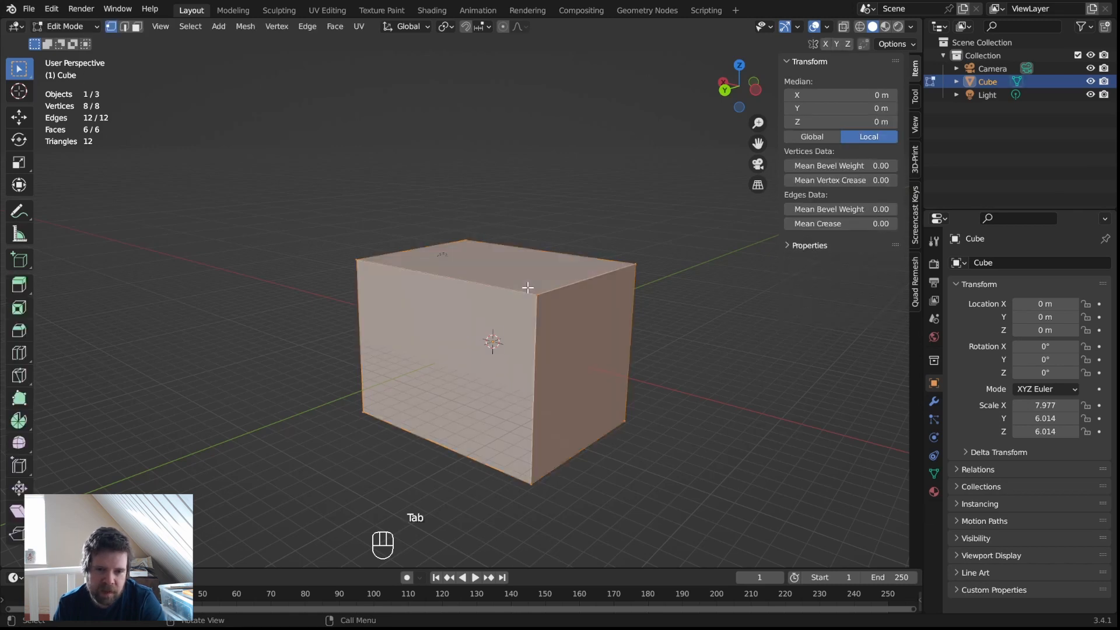
key(2)
click(488, 286)
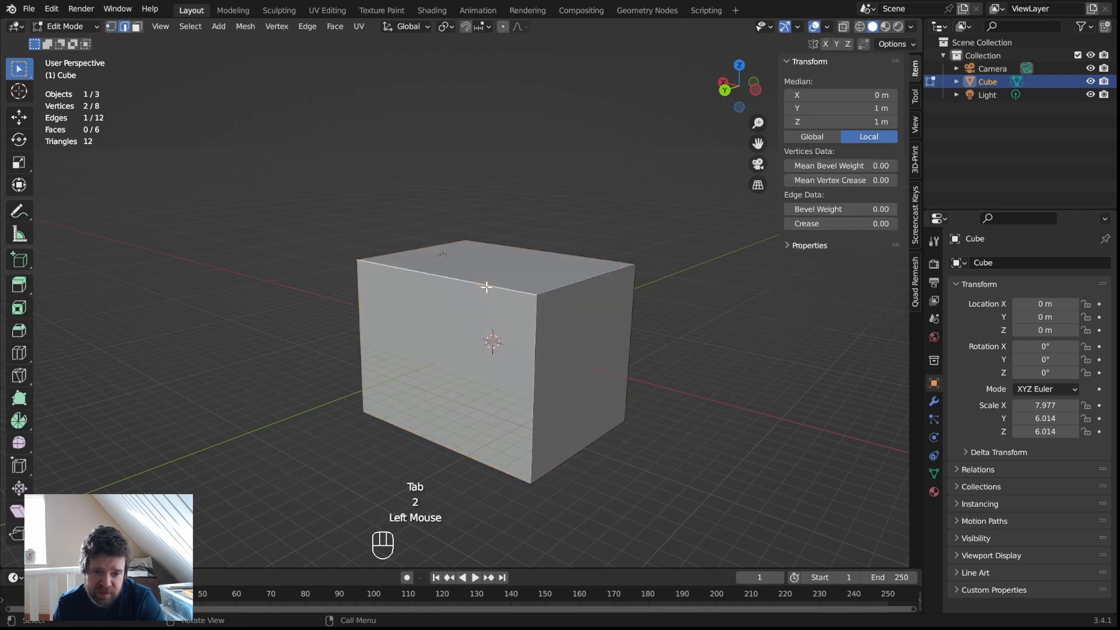
shift+click(530, 251)
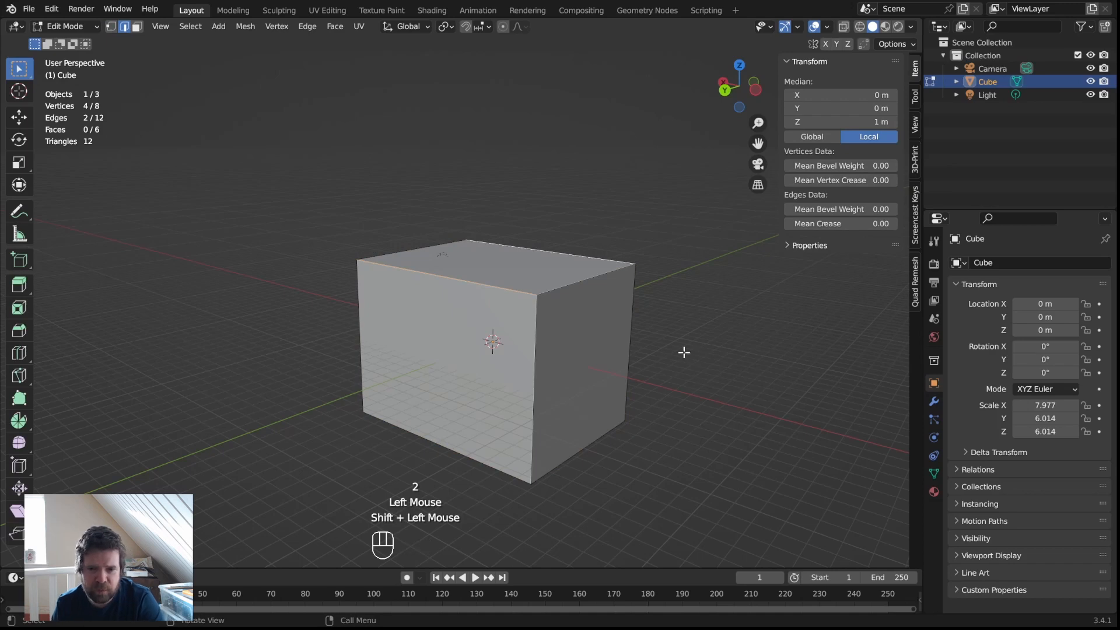
Return to Object Mode and review the list of available interaction modes
key(Tab)
middle_drag(581, 370, 484, 299)
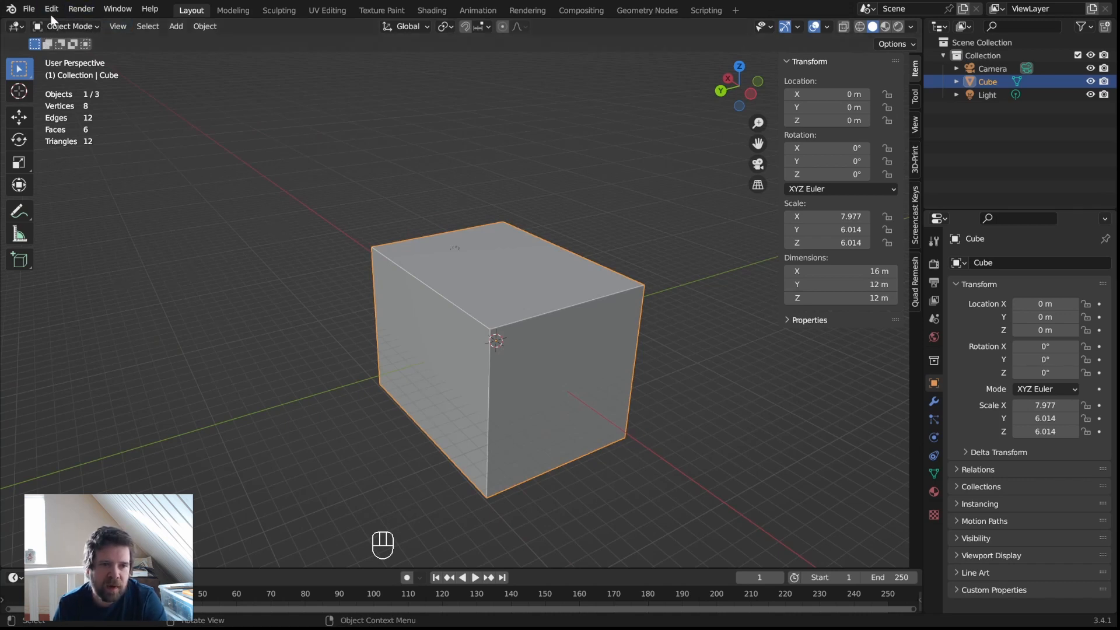
click(84, 29)
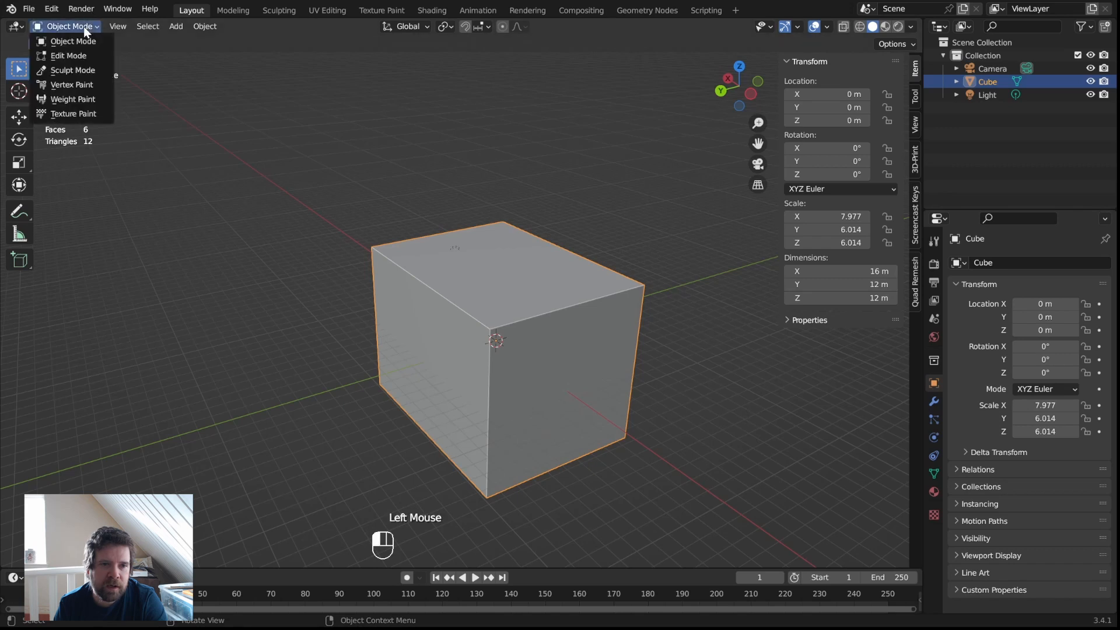
click(83, 26)
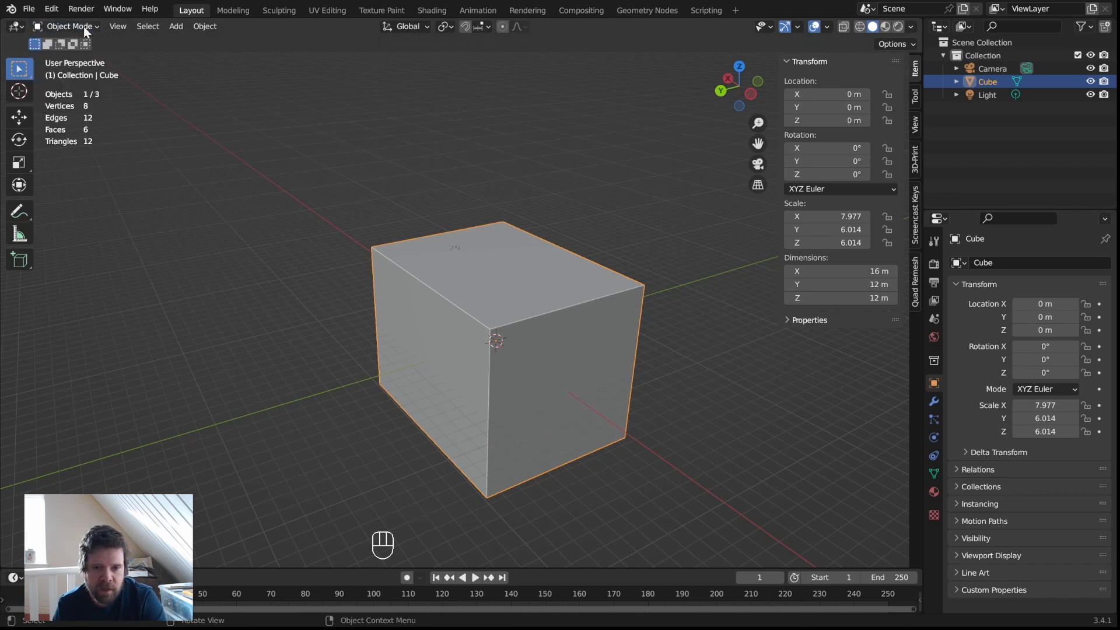
Try scaling, rotating and moving the whole box, cancelling each transform, and undo a trial deletion of it
middle_drag(385, 331, 511, 350)
key(s)
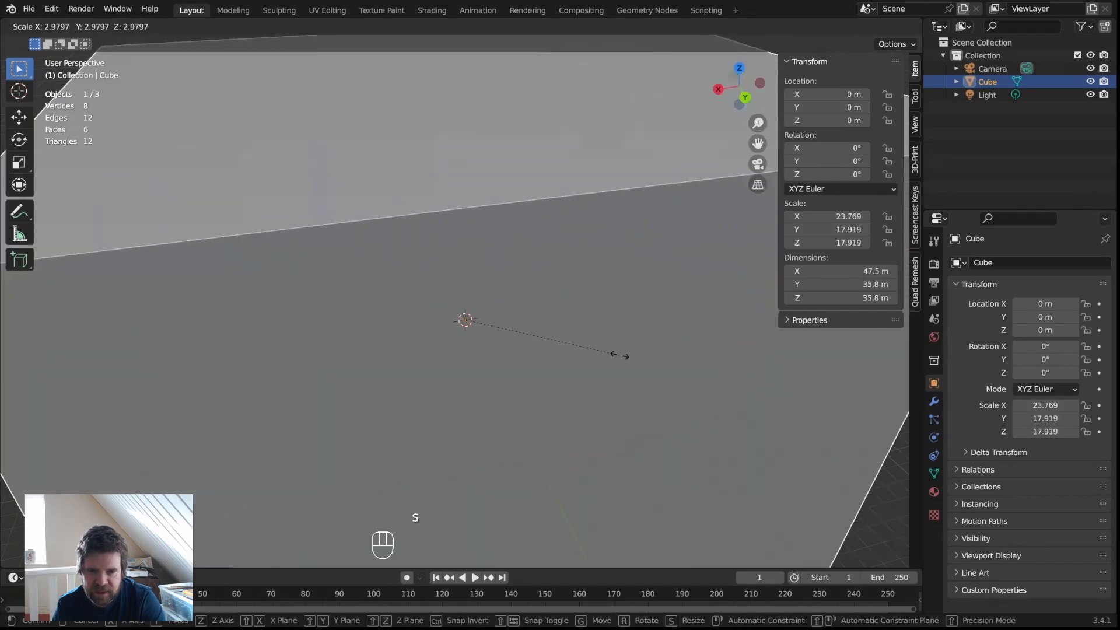
right_click(558, 341)
key(r)
right_click(663, 366)
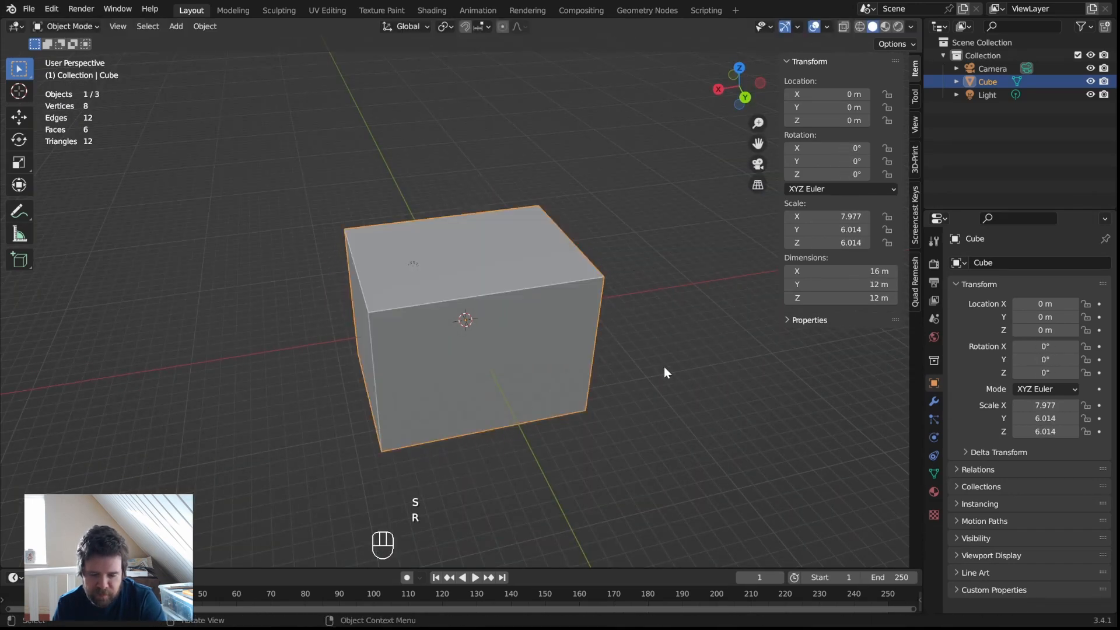
key(g)
right_click(409, 330)
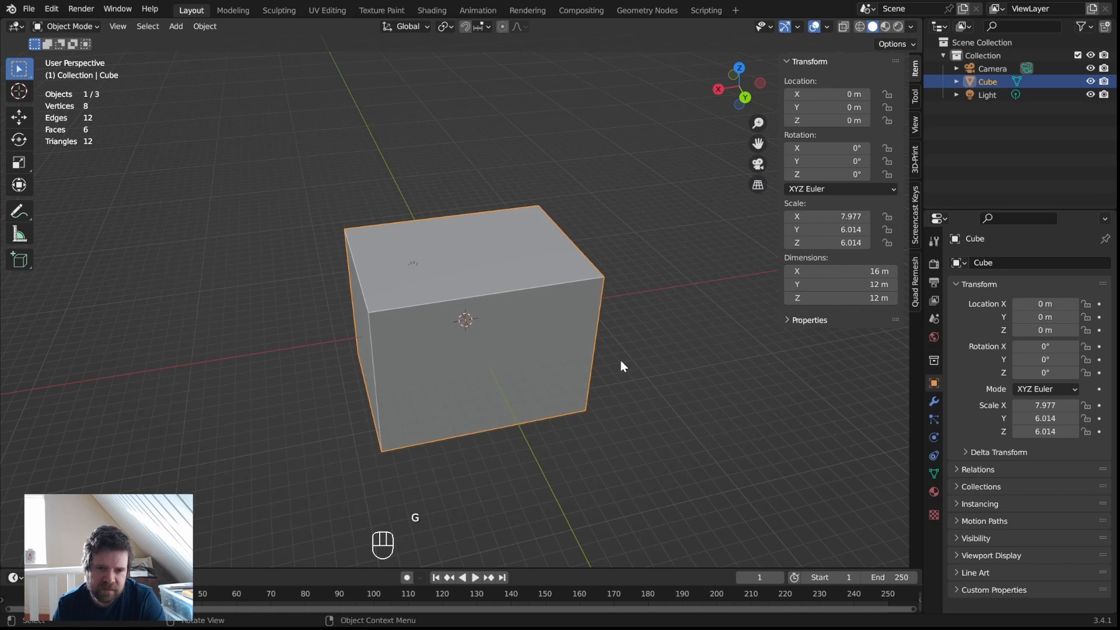
key(Delete)
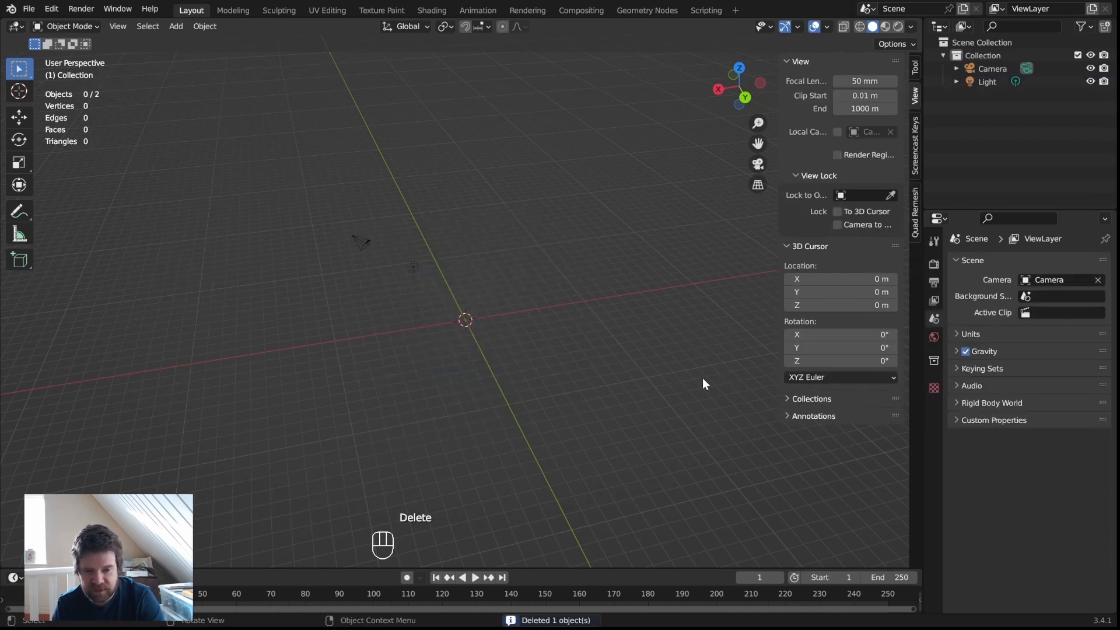
key(ctrl+z)
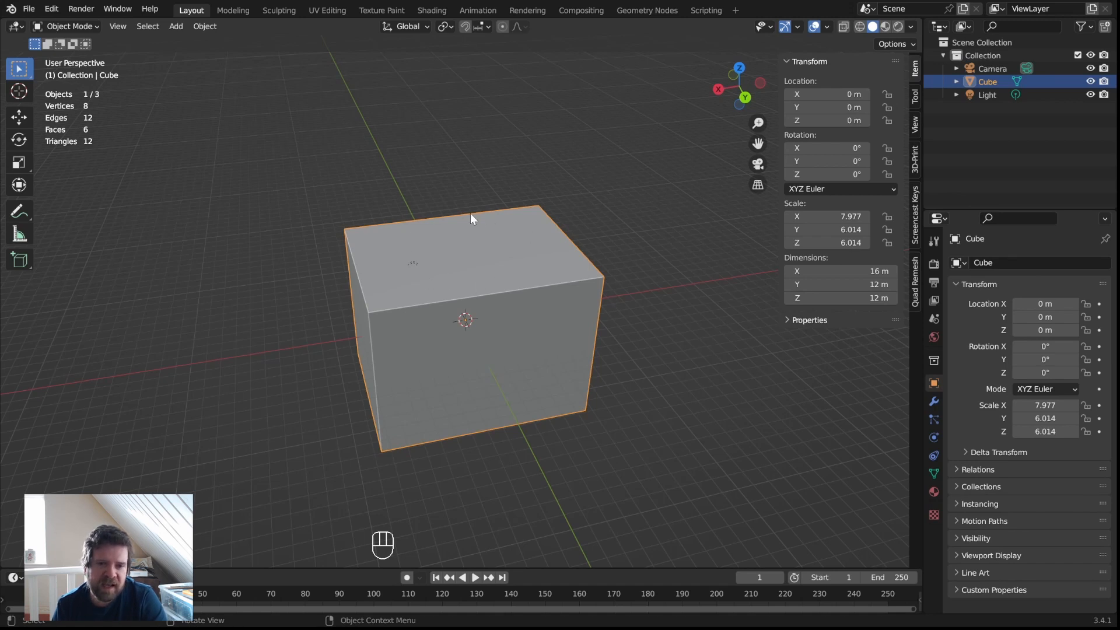
Switch the box from Object Mode to Edit Mode
click(88, 28)
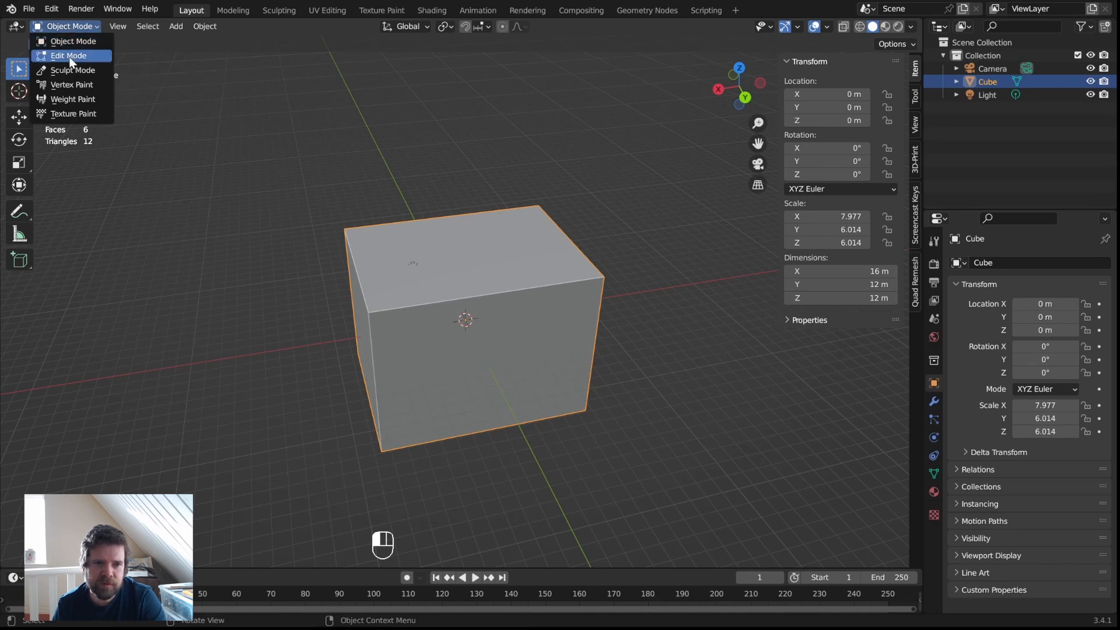
click(76, 24)
click(76, 25)
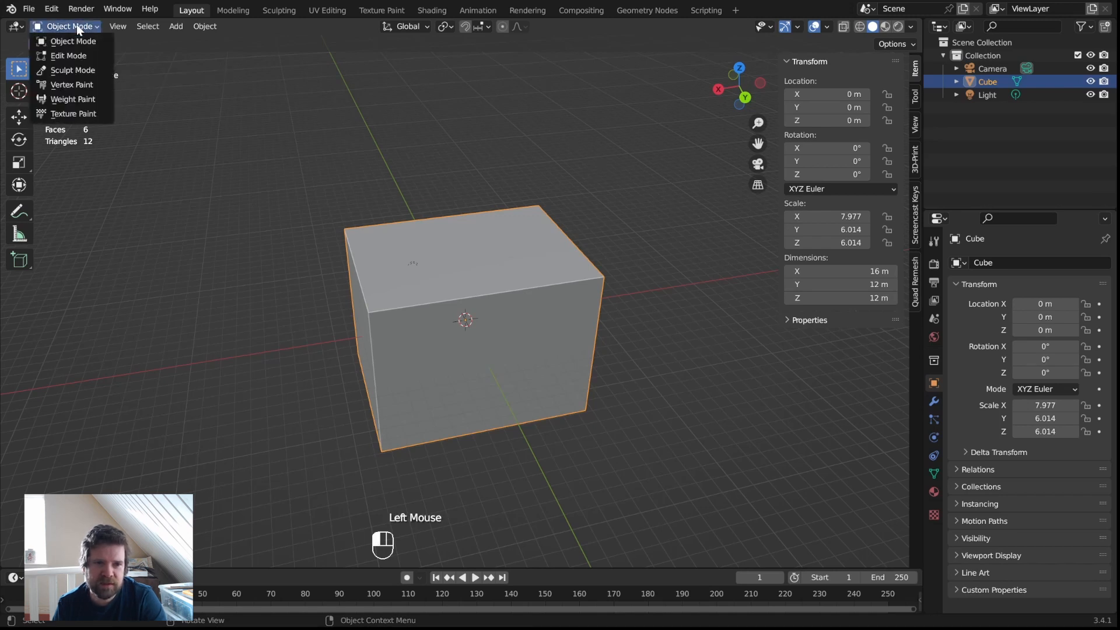
click(65, 54)
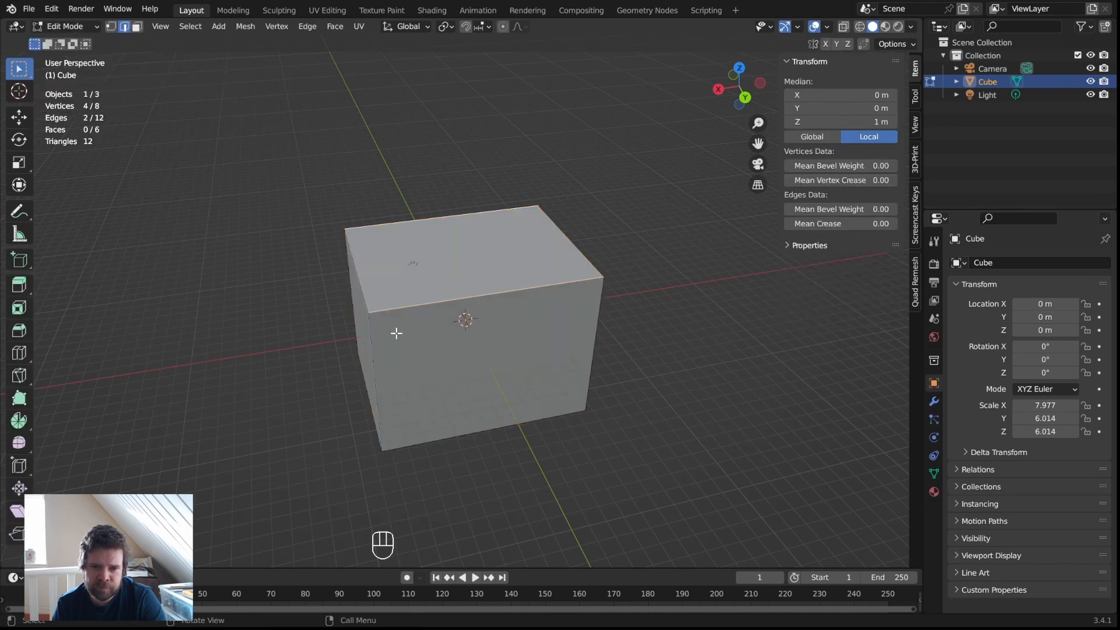
Select different edges of the box one at a time, ending with the near long edge of the top face
middle_drag(303, 337, 370, 315)
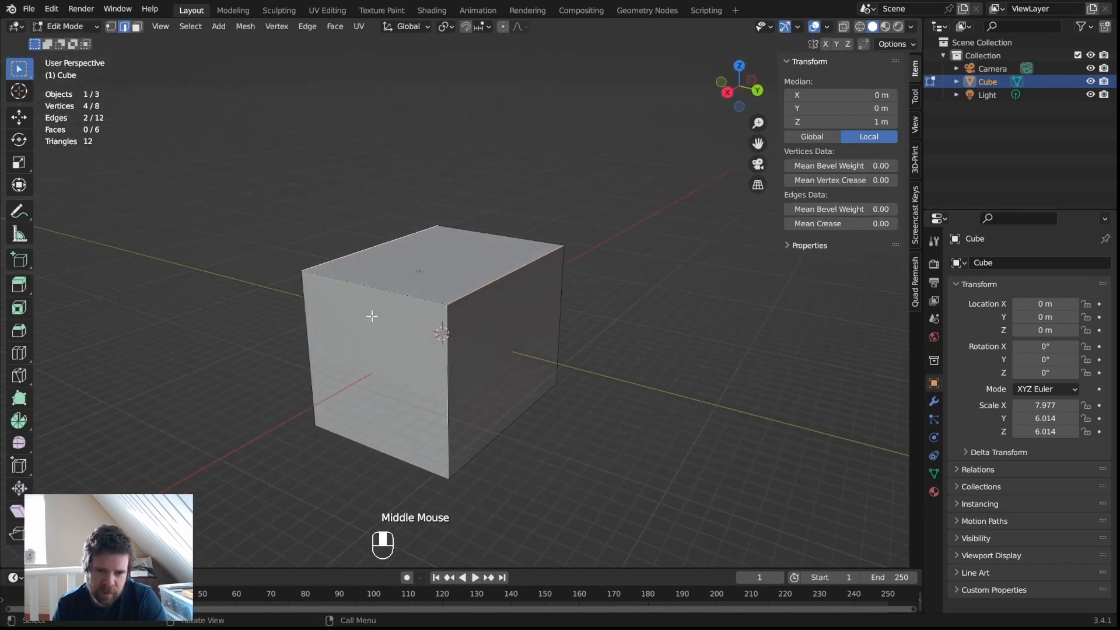
click(442, 288)
click(485, 290)
click(516, 233)
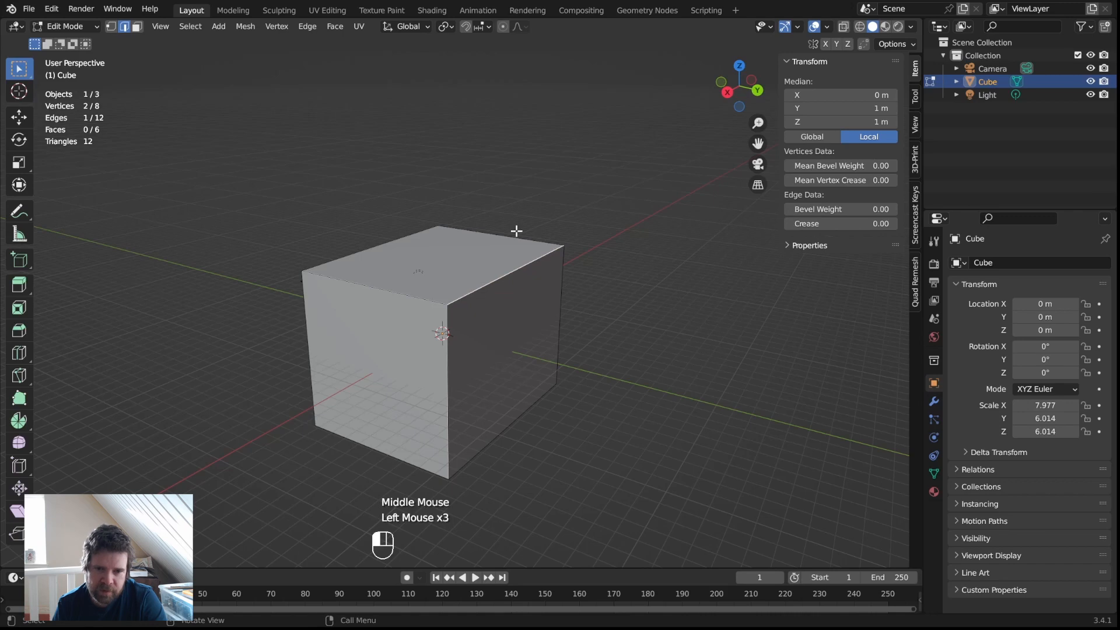
click(558, 299)
click(503, 275)
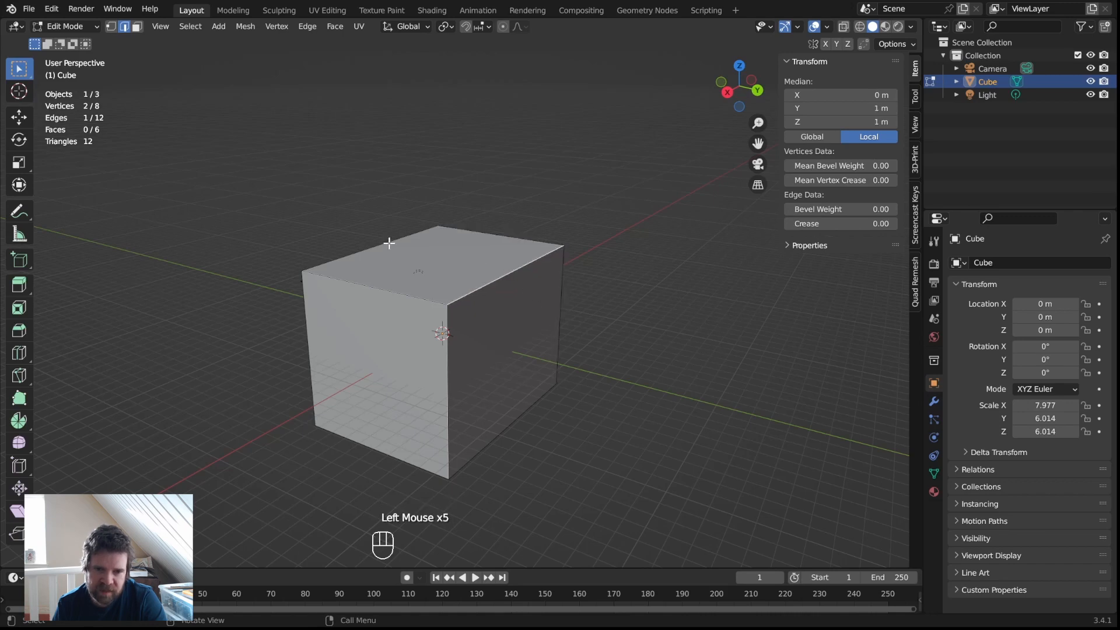
click(387, 243)
click(359, 289)
click(496, 270)
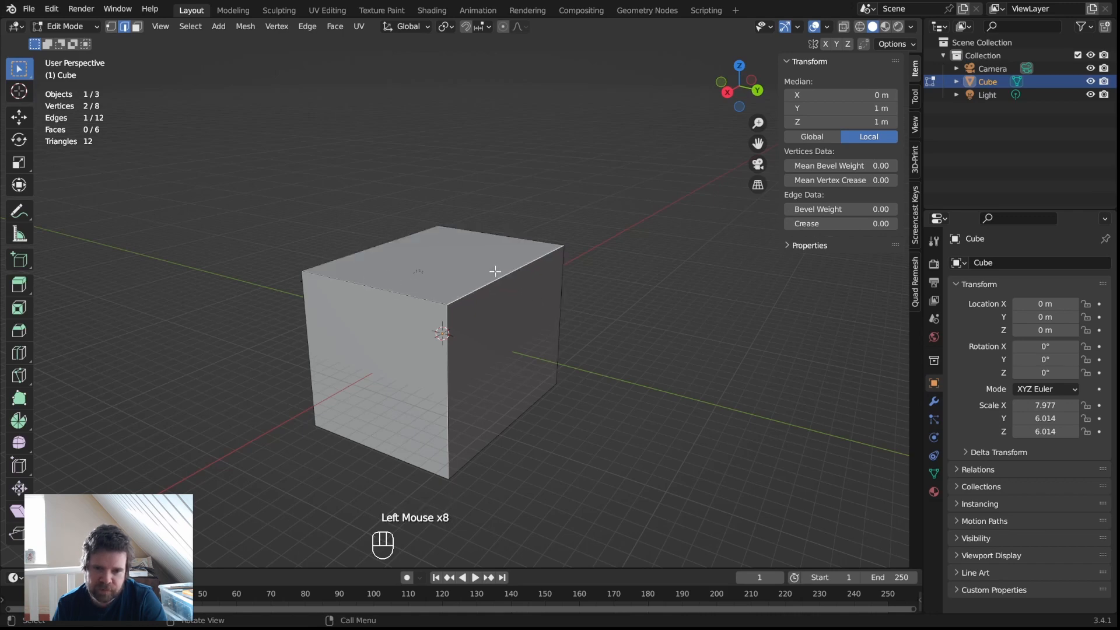
Try scaling the top face's near long edge and the vertical corner edge separately, cancelling each transform
middle_drag(635, 335, 585, 391)
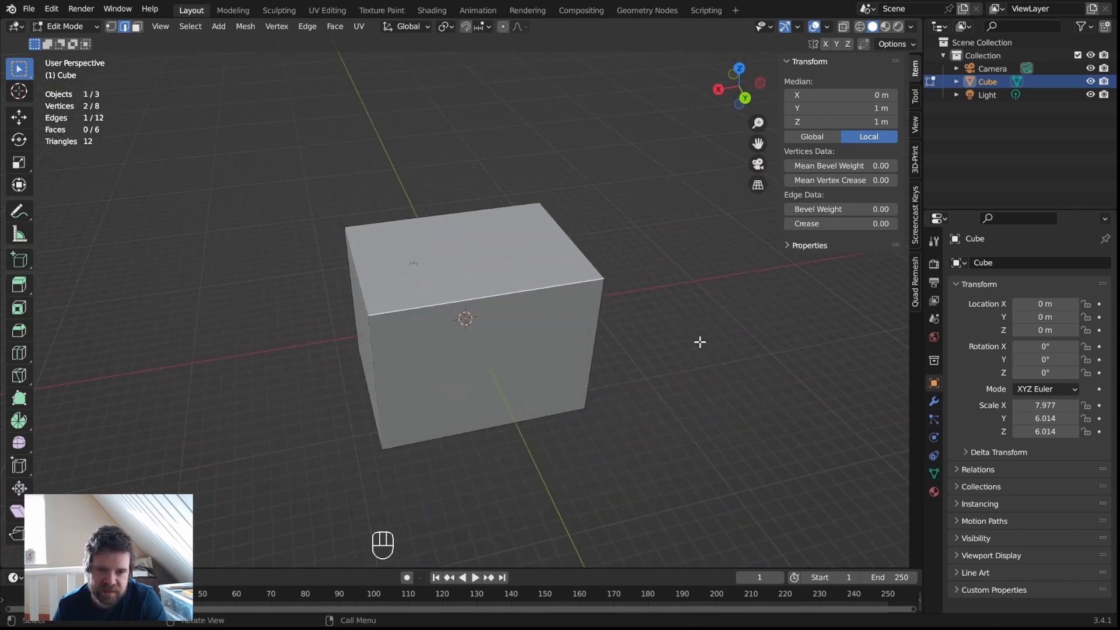
key(s)
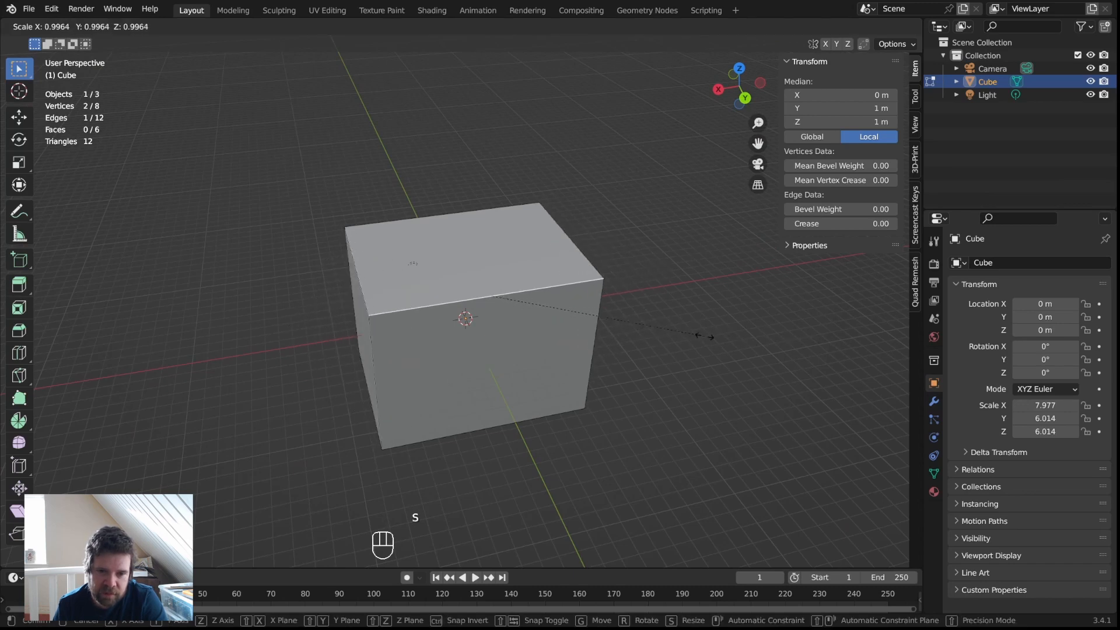
right_click(576, 323)
middle_drag(529, 350, 461, 341)
click(442, 365)
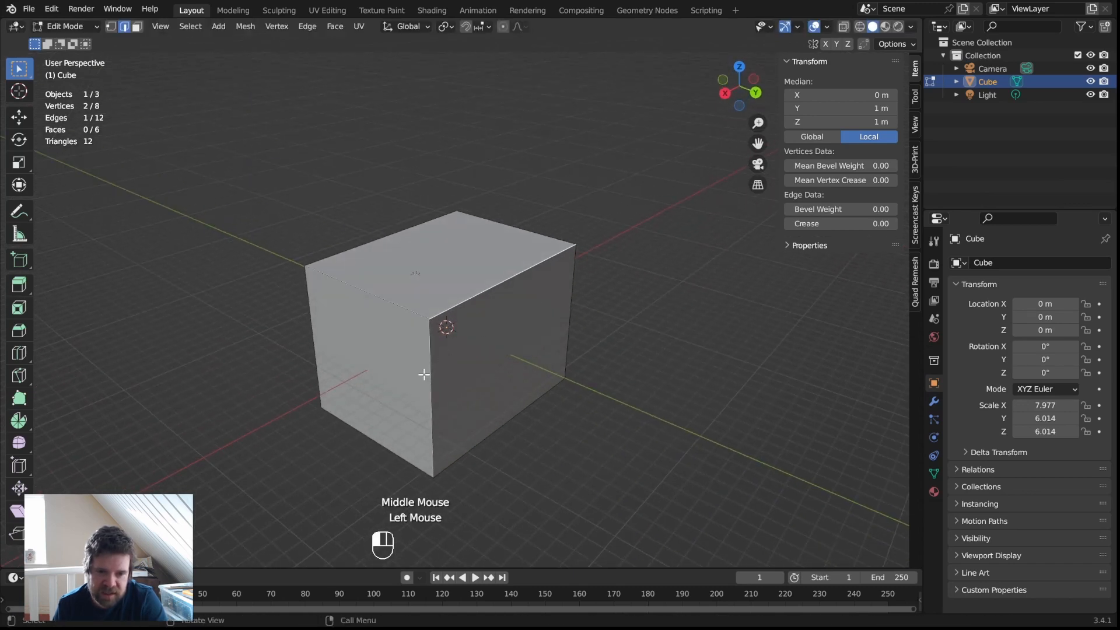
key(s)
right_click(599, 357)
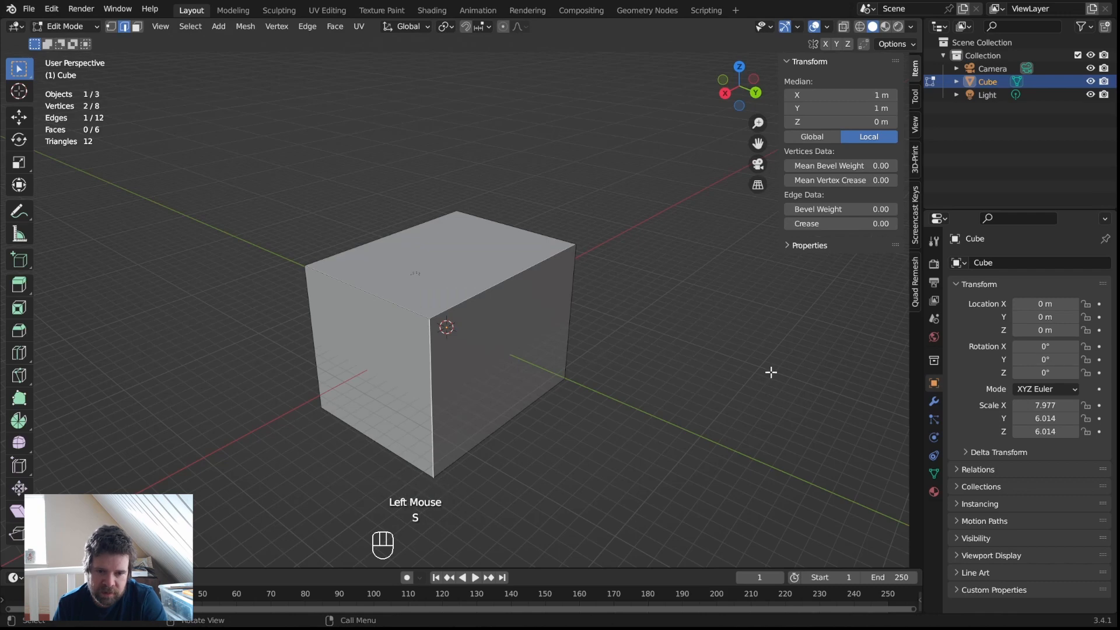
middle_drag(770, 372, 620, 315)
click(516, 282)
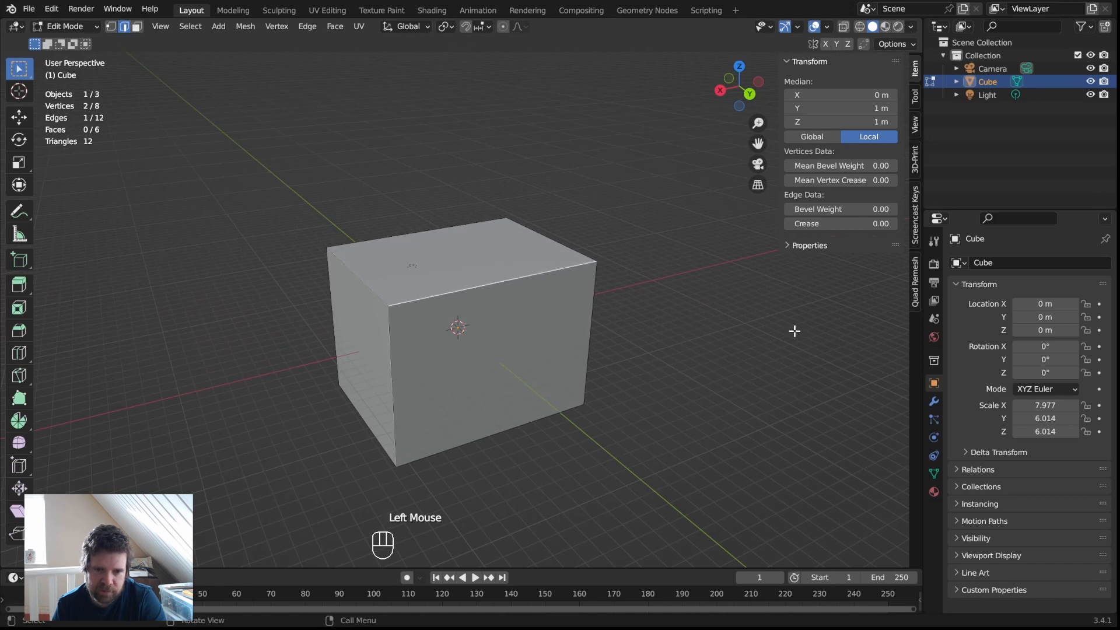
key(s)
key(Escape)
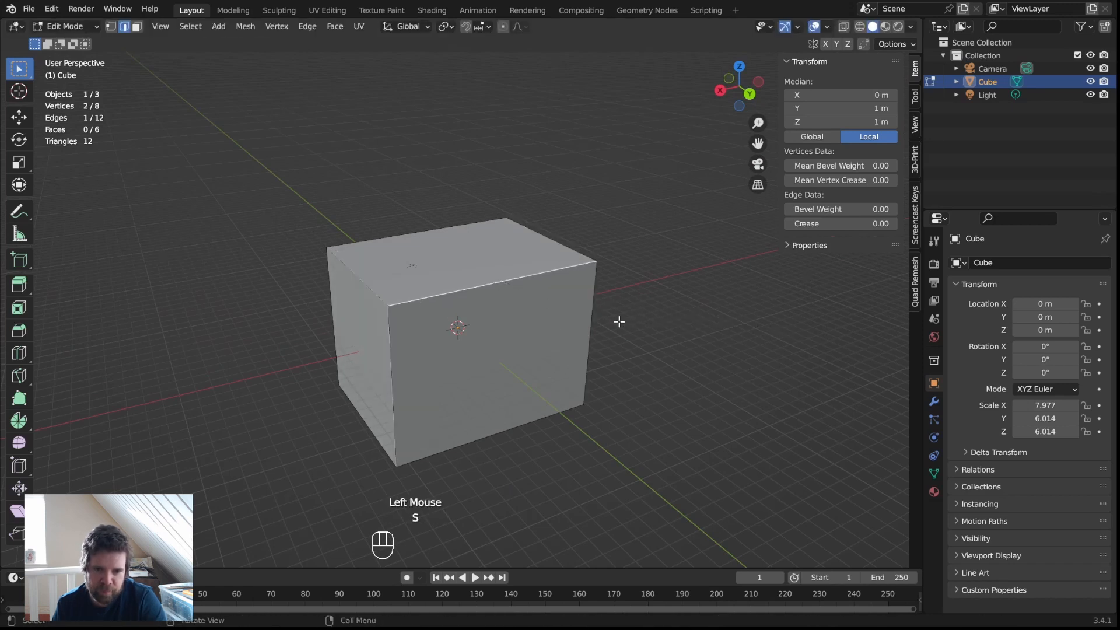
Switch to vertex selection and try moving the top face's nearest corner vertex, cancelling the move
click(412, 234)
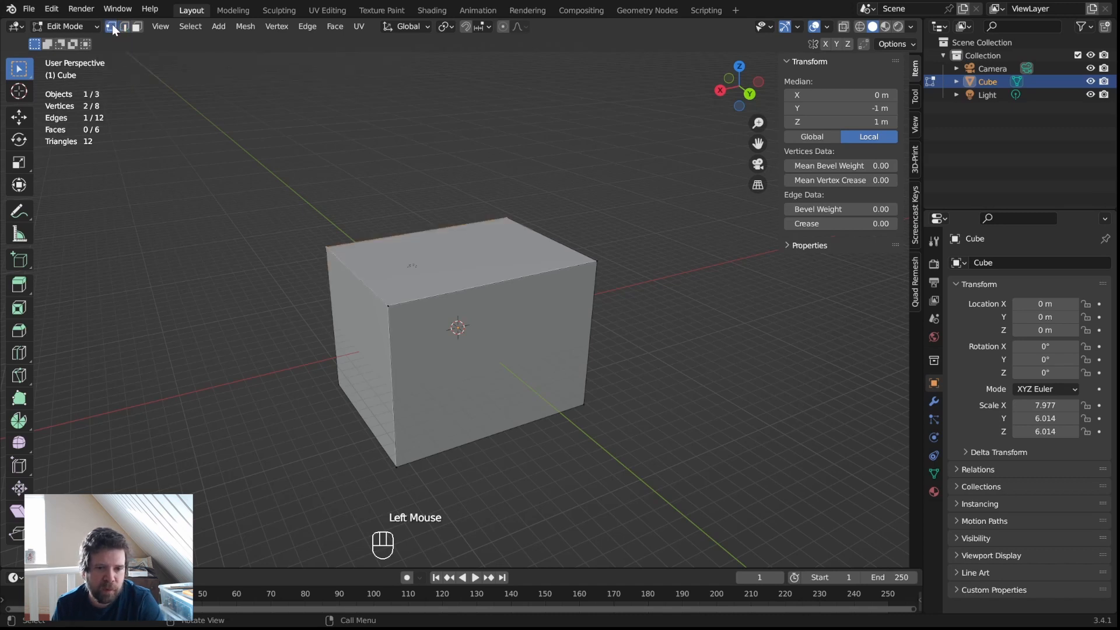
click(387, 306)
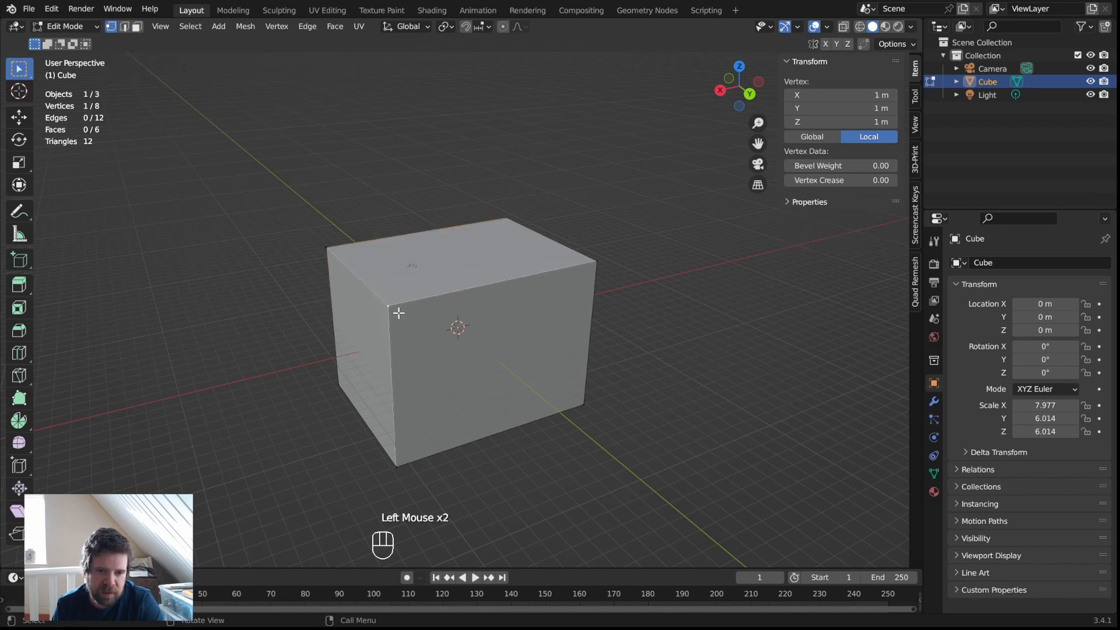
key(g)
key(Escape)
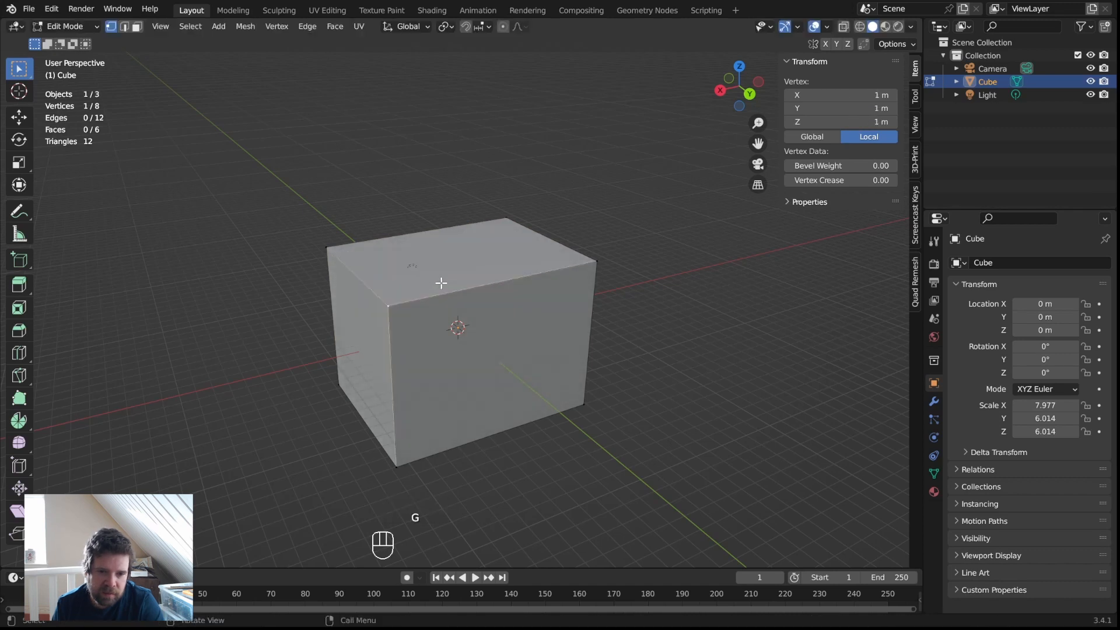
Select the top face's corner vertices one after another and try moving the nearest one, cancelling the move
click(597, 261)
click(511, 213)
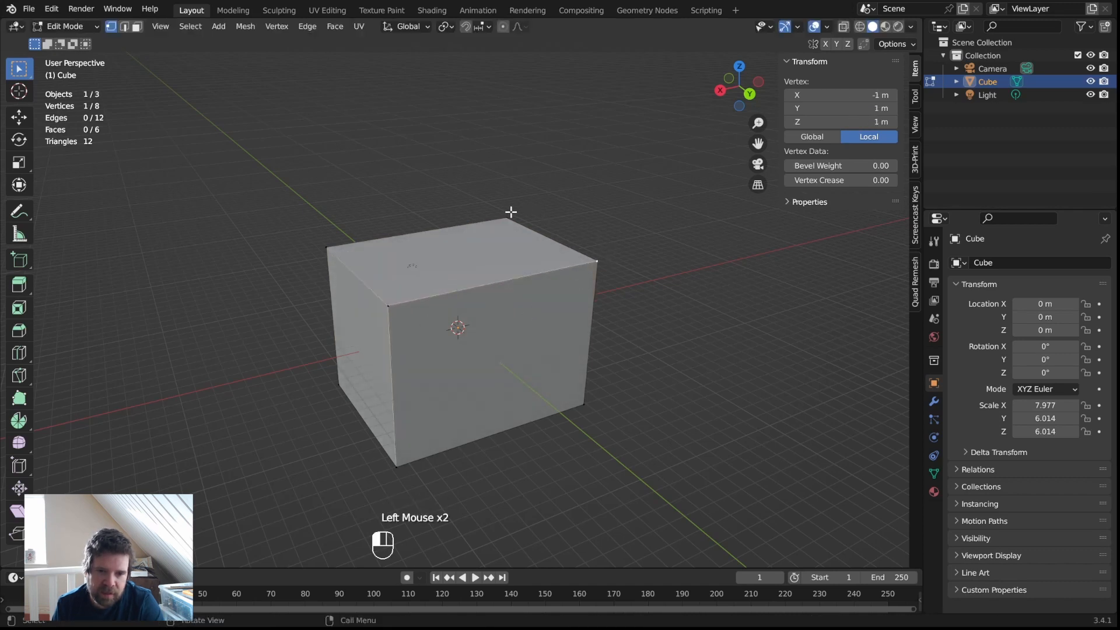
click(327, 246)
click(387, 307)
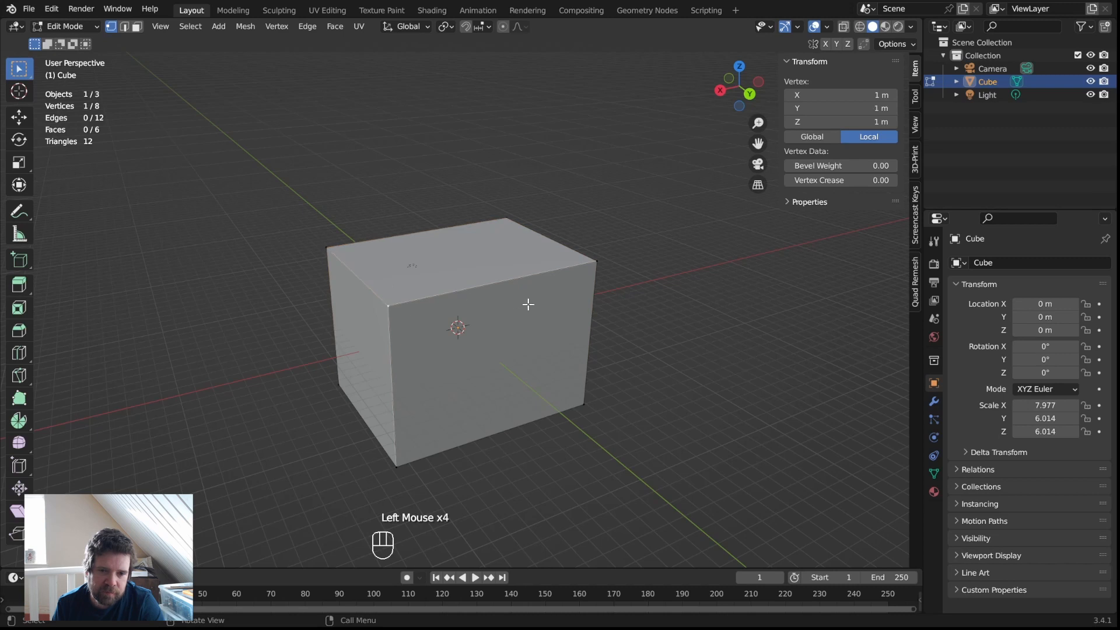
click(598, 259)
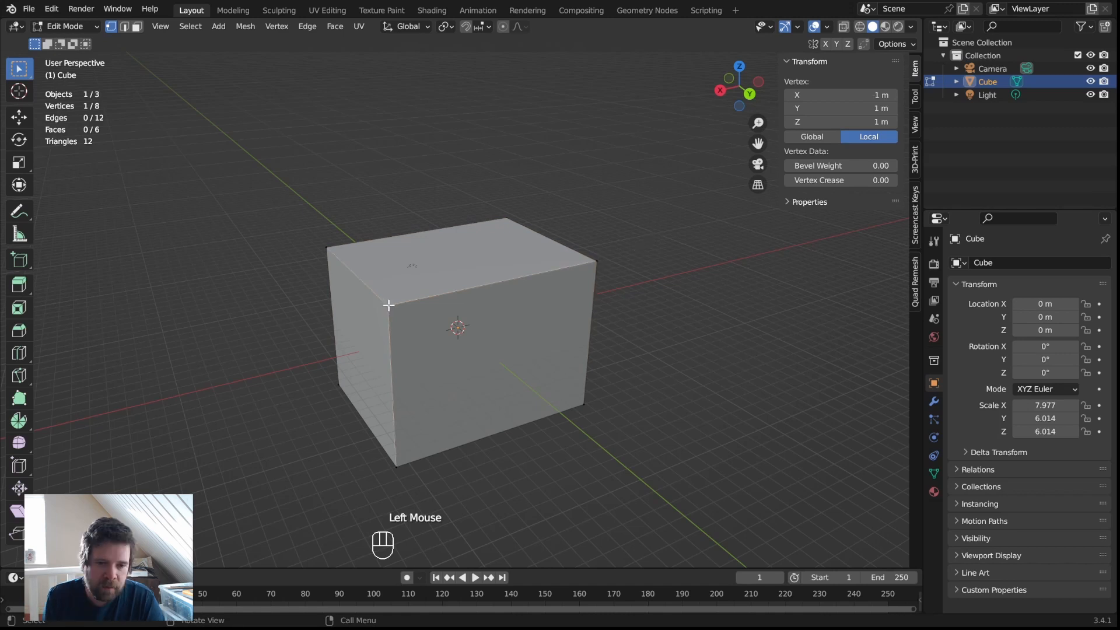
key(g)
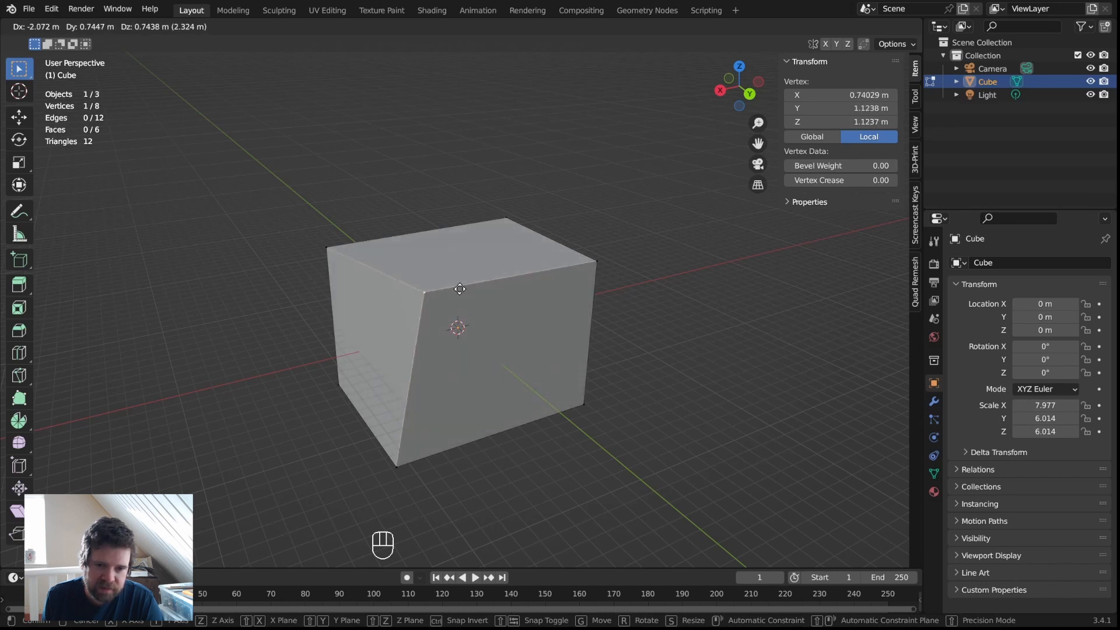
right_click(460, 293)
click(595, 261)
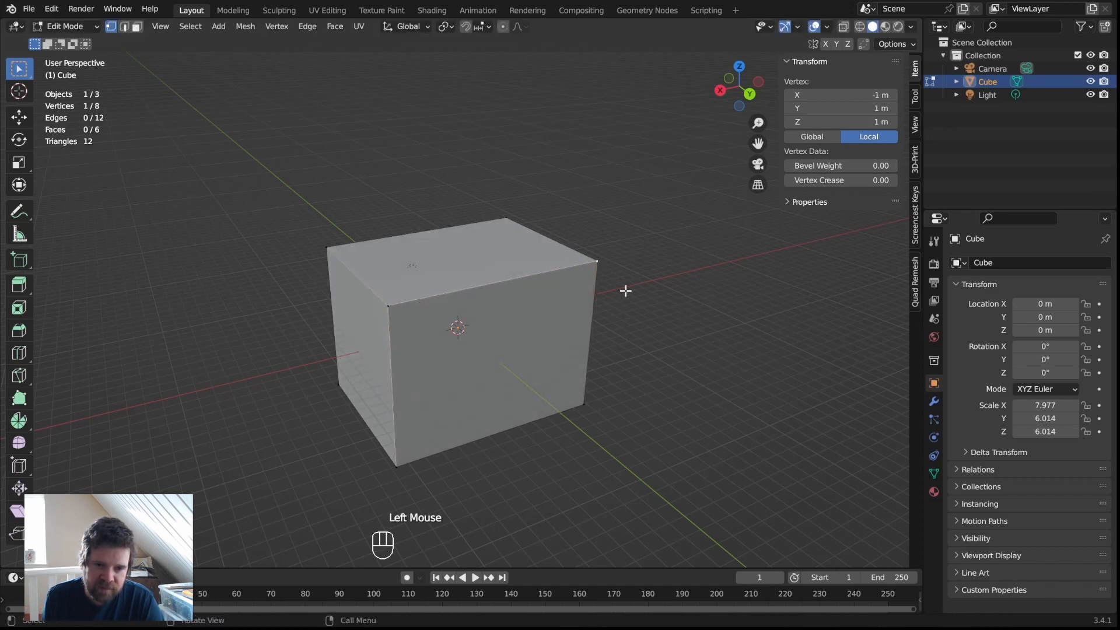
Switch to edge selection and try moving the near long edge of the top face, cancelling the move
click(124, 26)
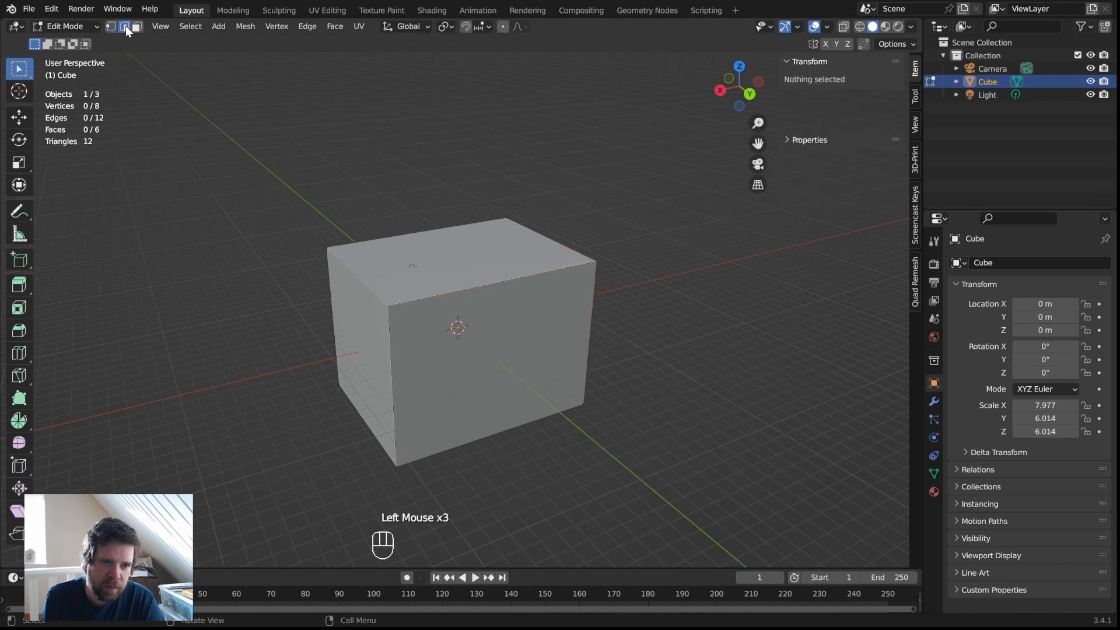
click(475, 286)
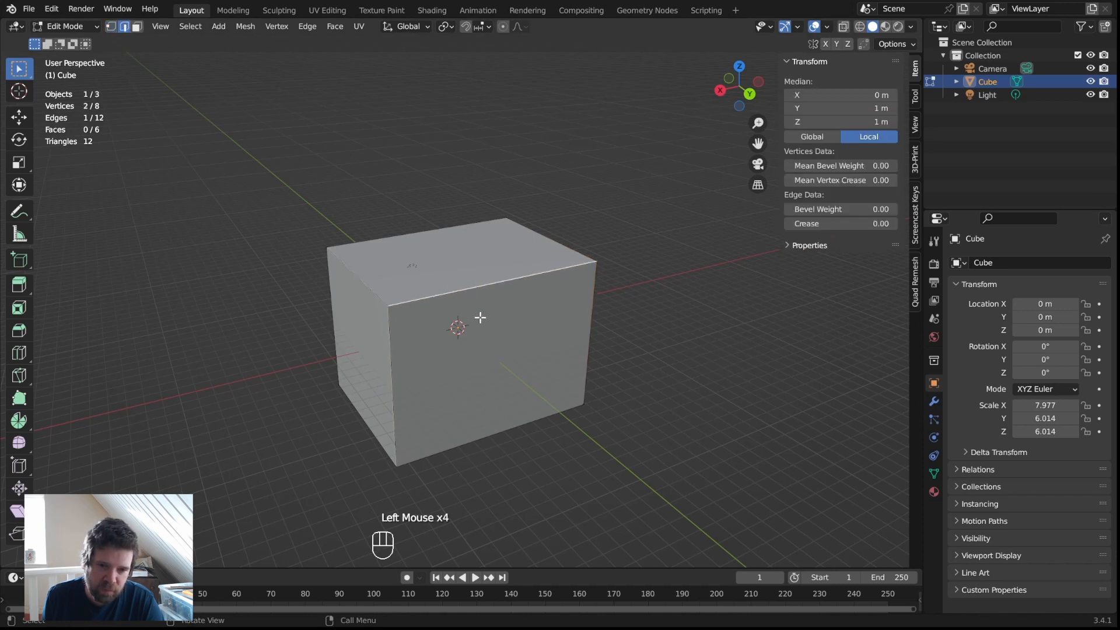
key(g)
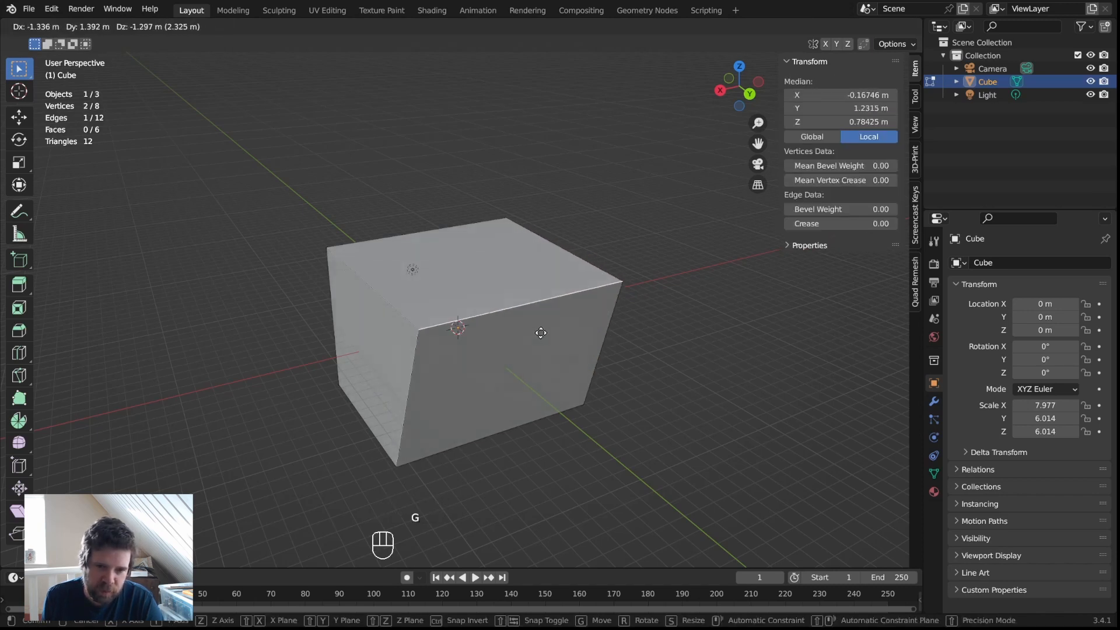
key(Escape)
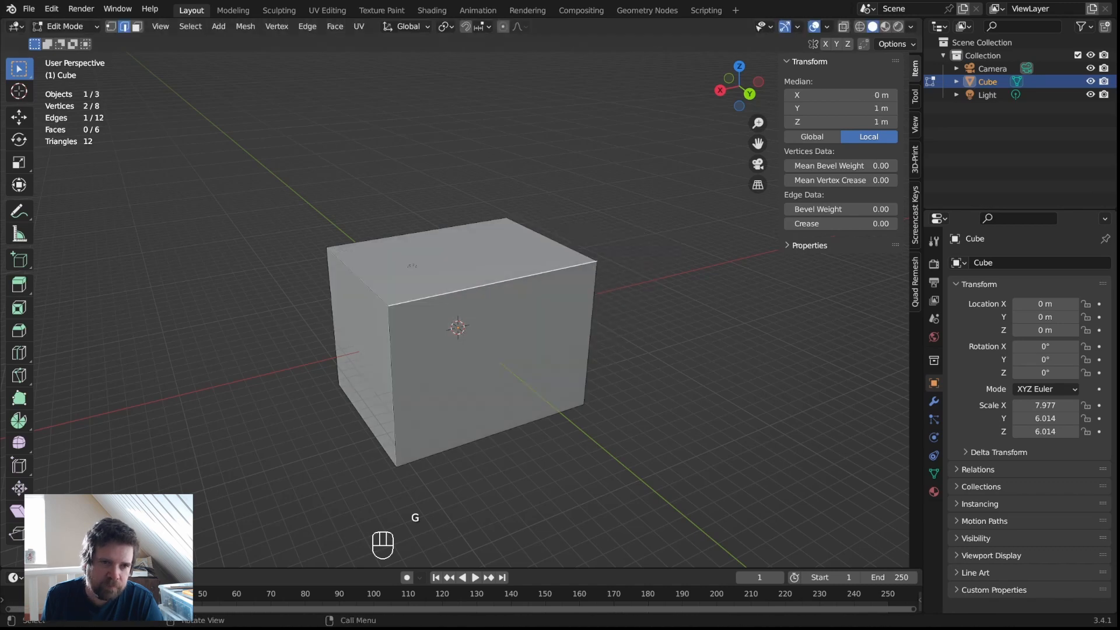
Switch to face selection and select the long side face on the box's positive Y side
click(138, 25)
click(502, 339)
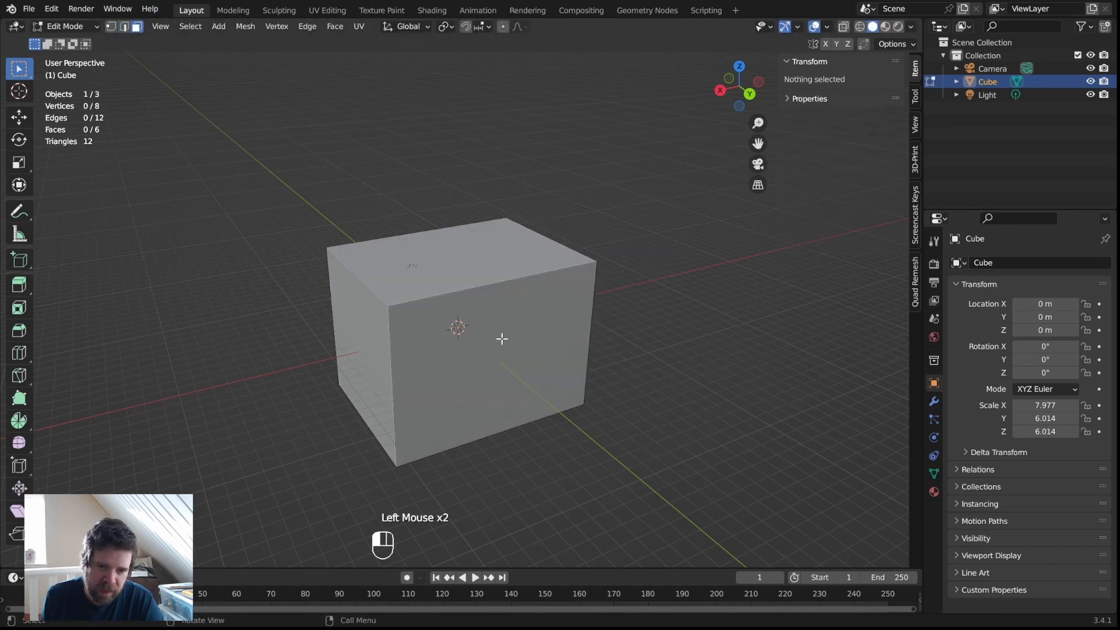
middle_drag(507, 385, 535, 382)
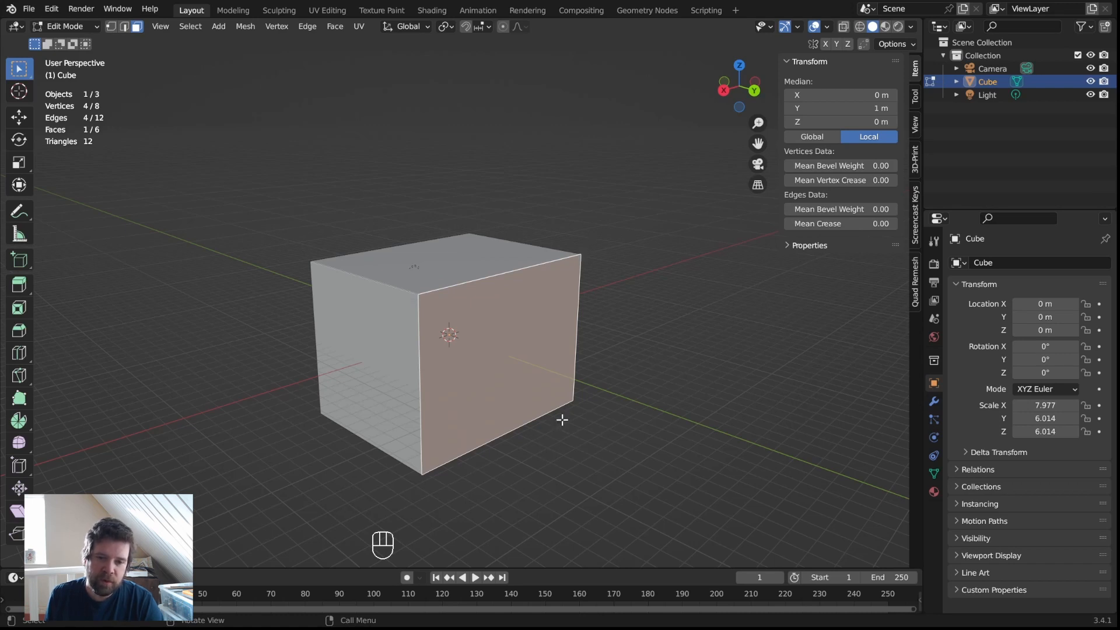
click(572, 258)
click(456, 354)
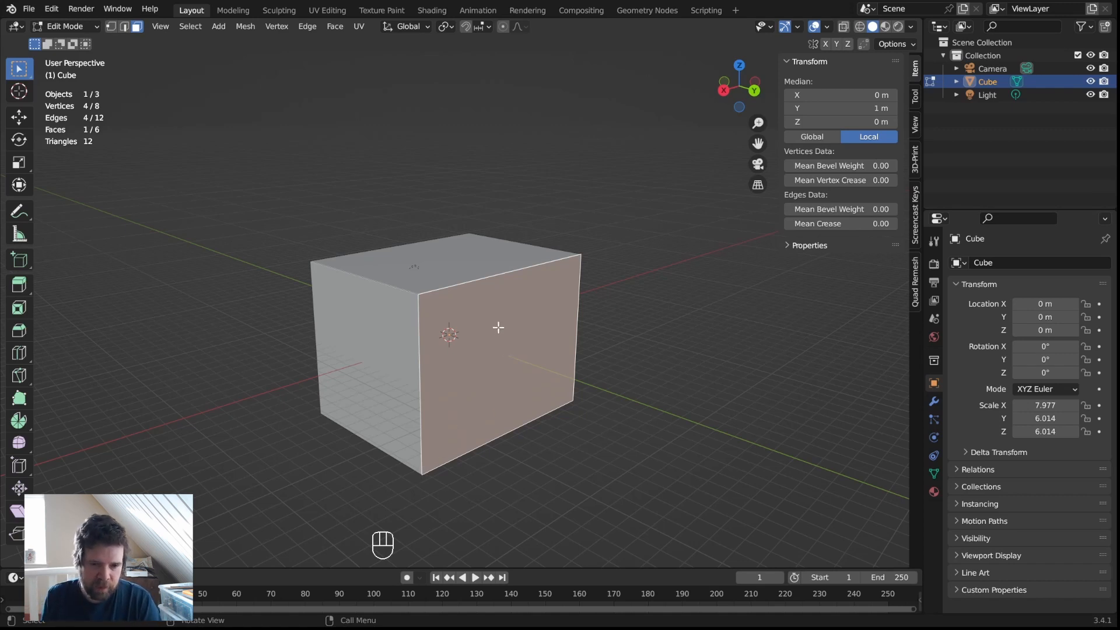
Cycle through the vertex, edge and face selection modes, selecting the near top edge while in edge selection
key(2)
click(497, 274)
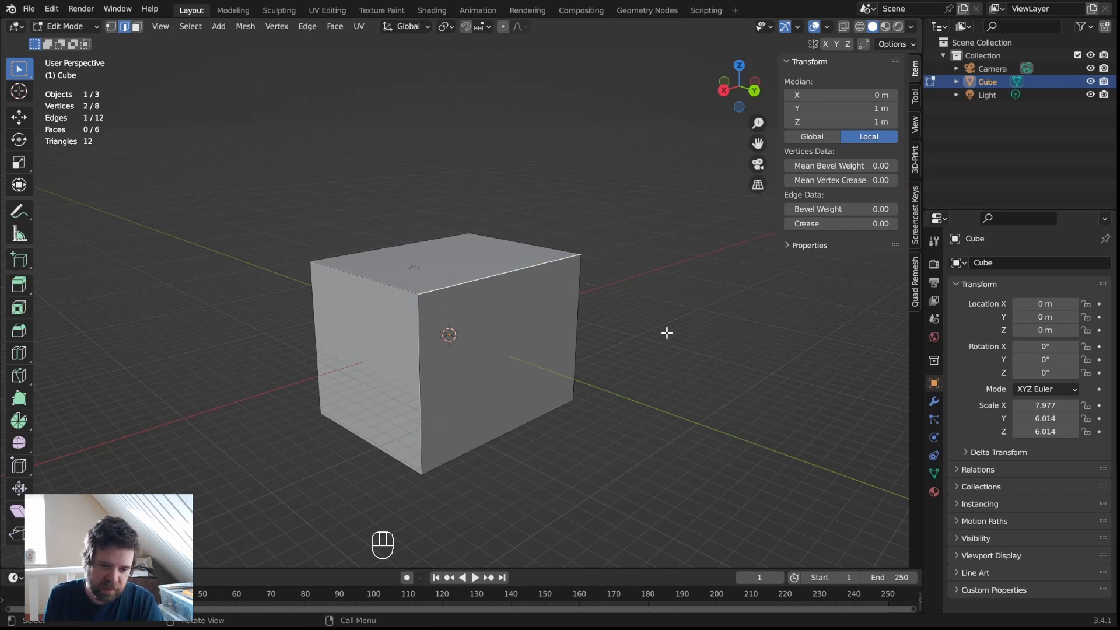
key(1)
key(2)
key(3)
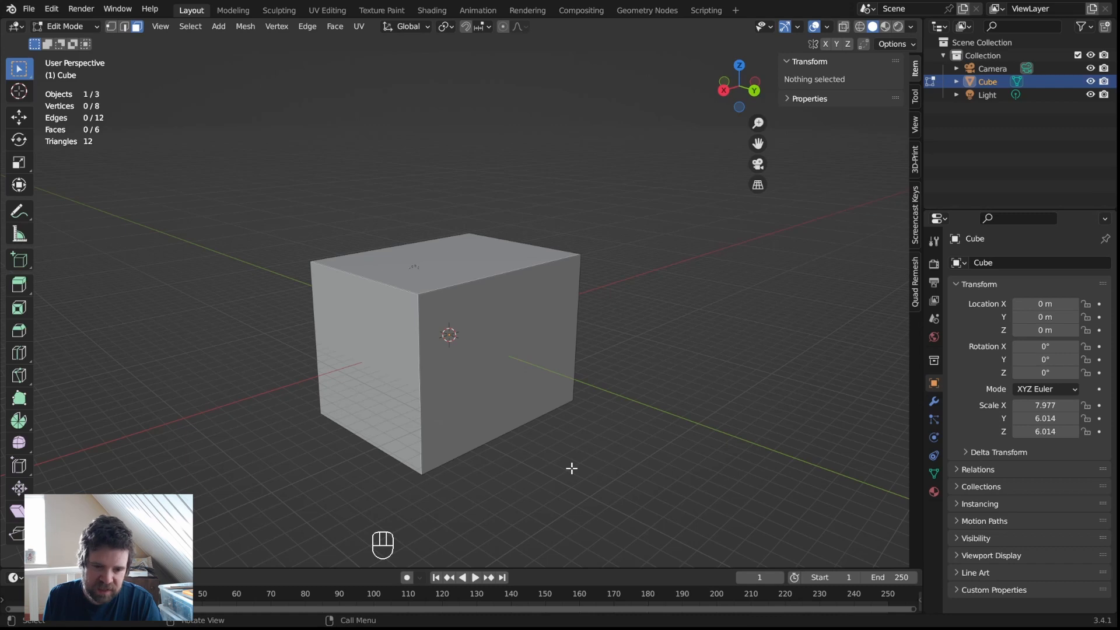
key(1)
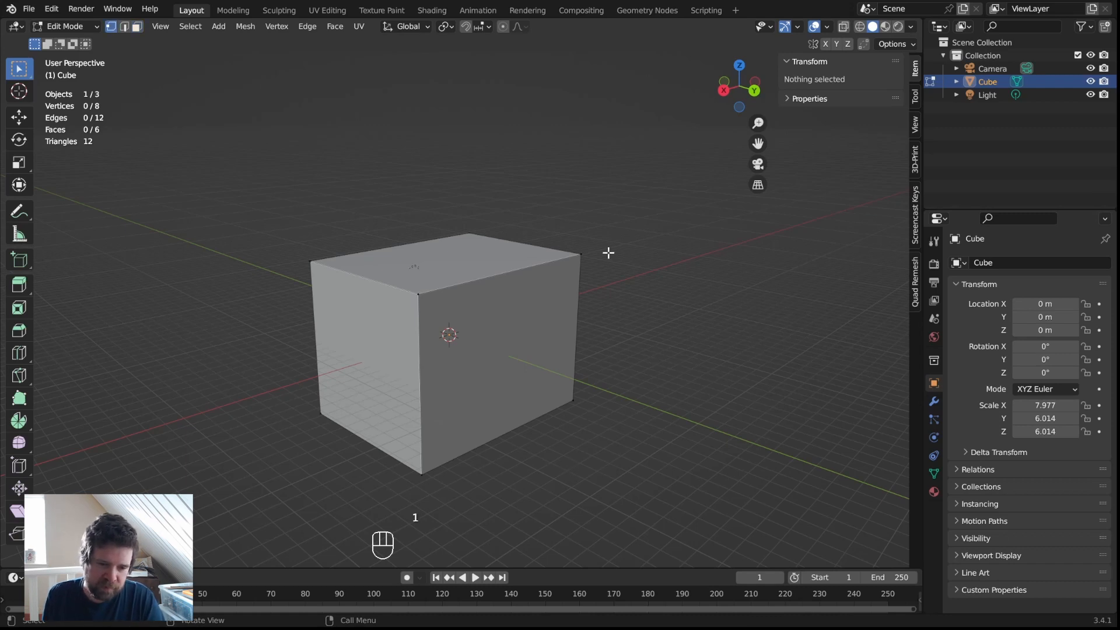
key(2)
key(3)
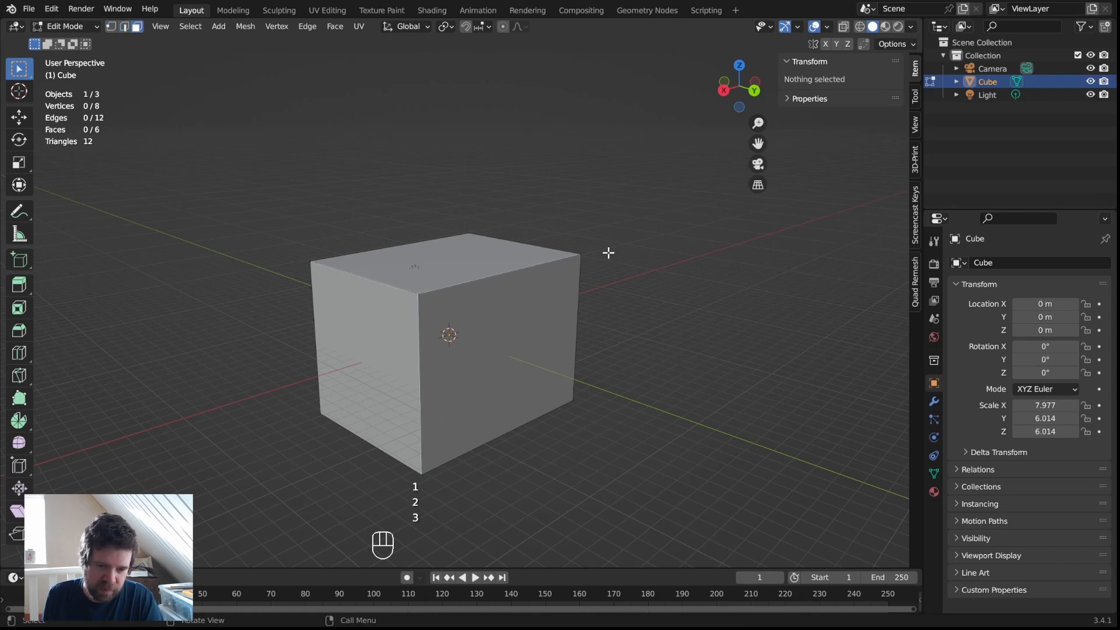
Select the long side face, change to edge selection, and select only that face's upper edge
click(479, 344)
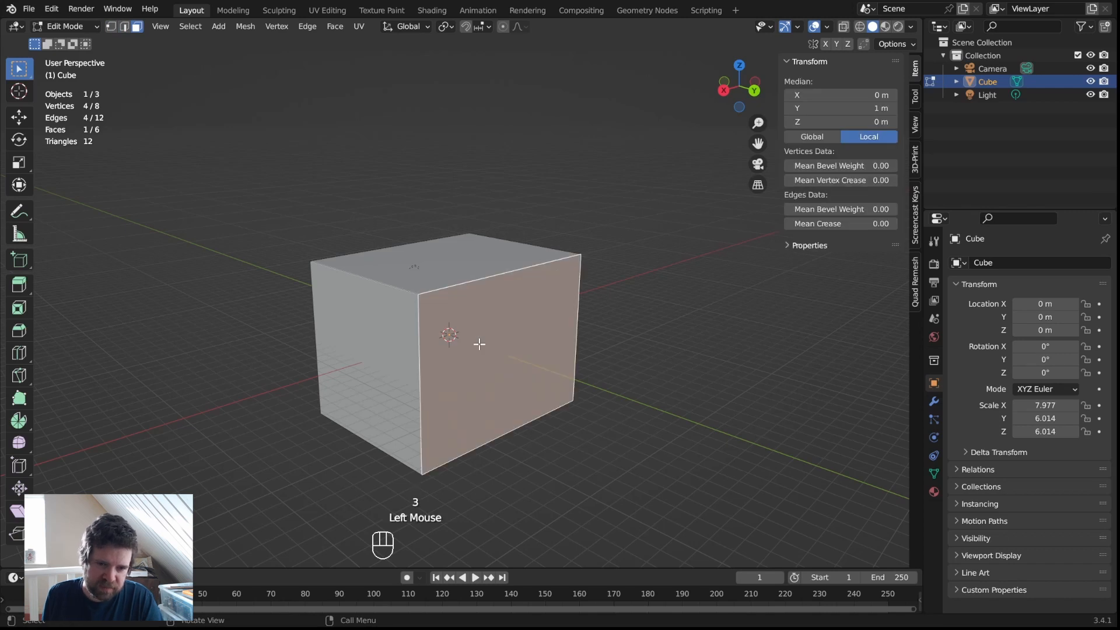
key(2)
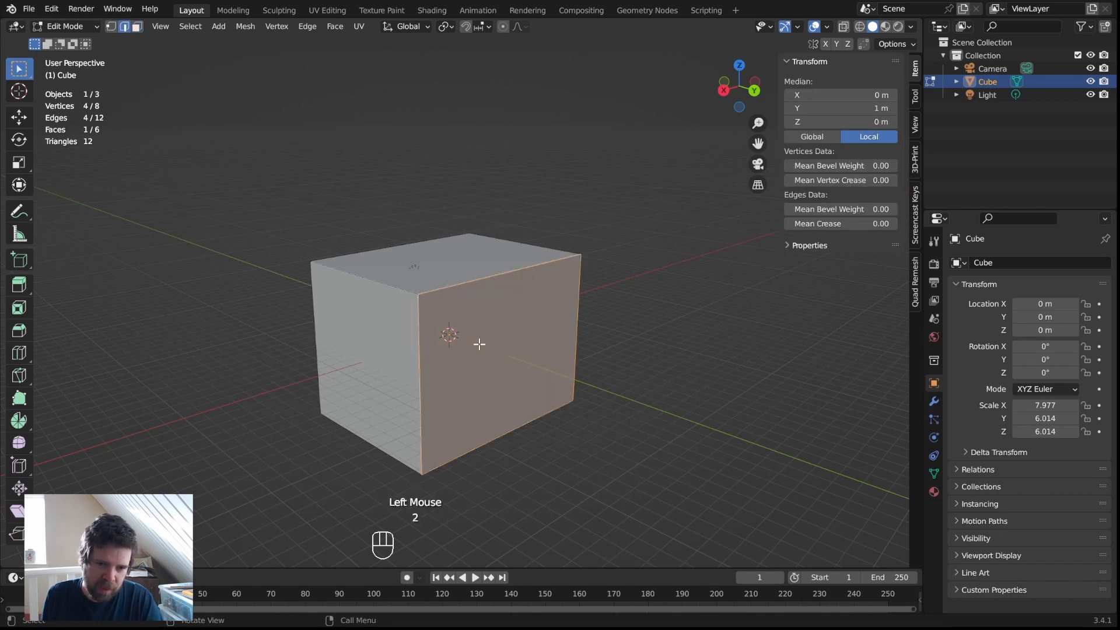
click(489, 272)
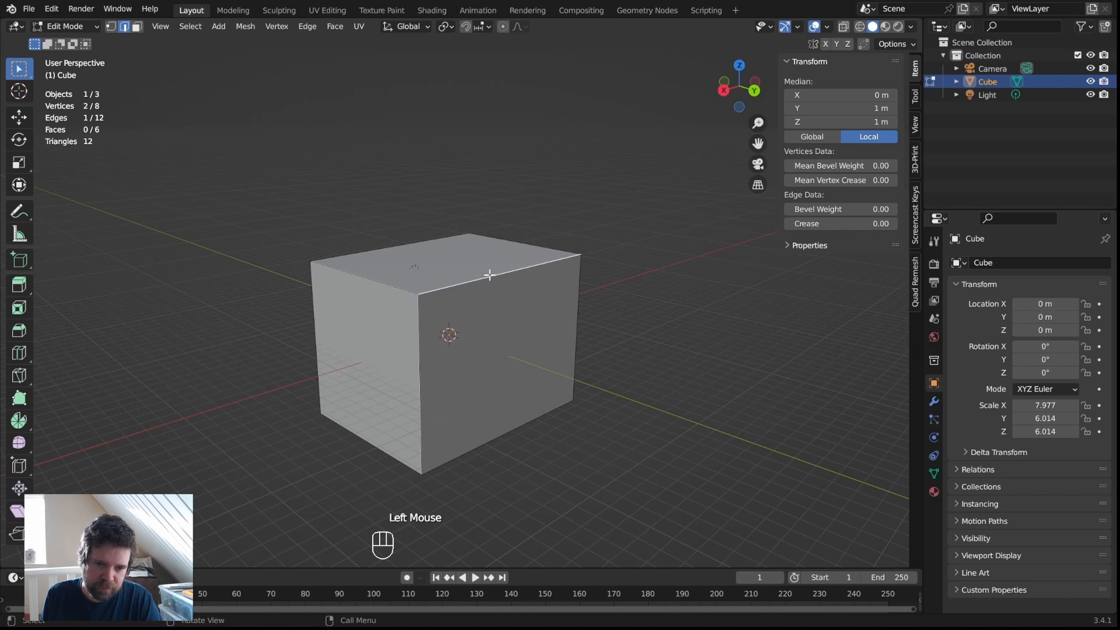
Select the two opposite long edges of the box's top face together in edge selection
click(490, 275)
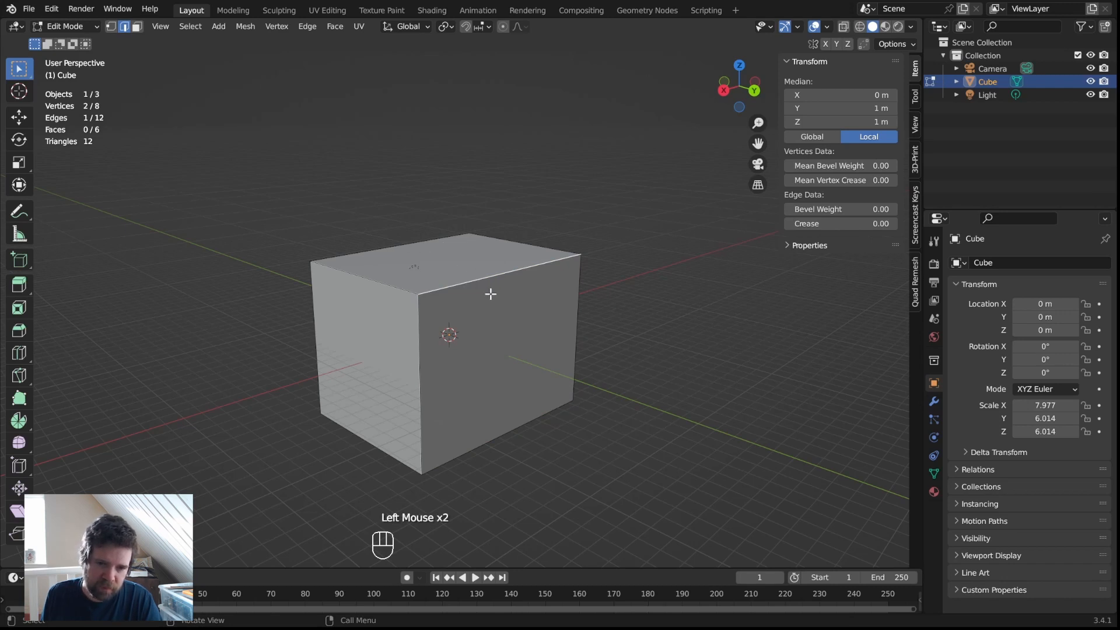
click(574, 293)
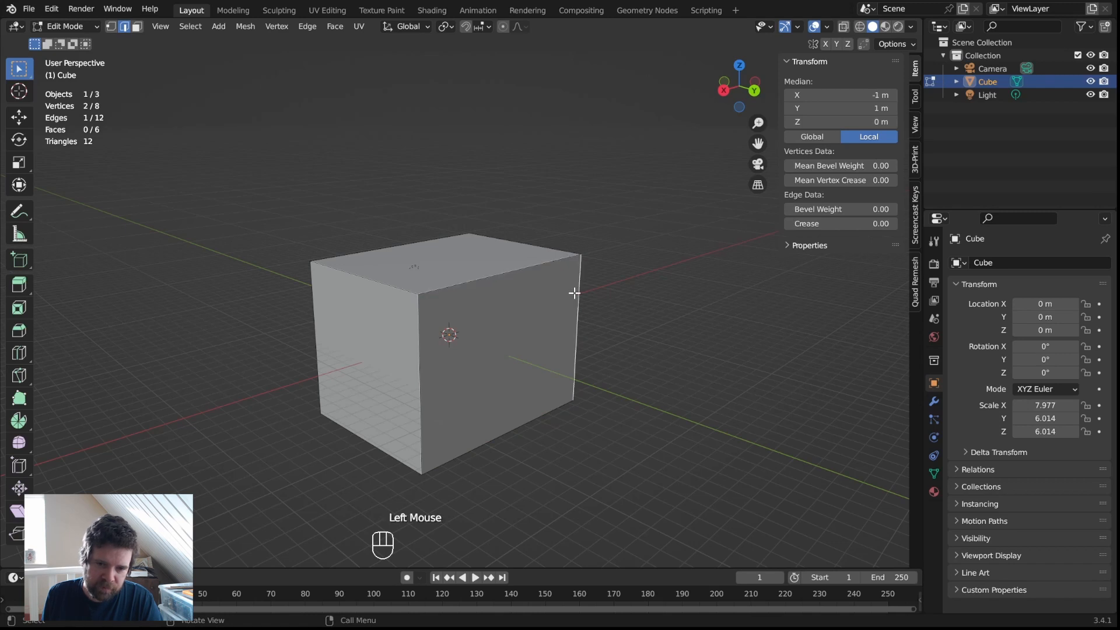
click(504, 277)
triple_click(464, 282)
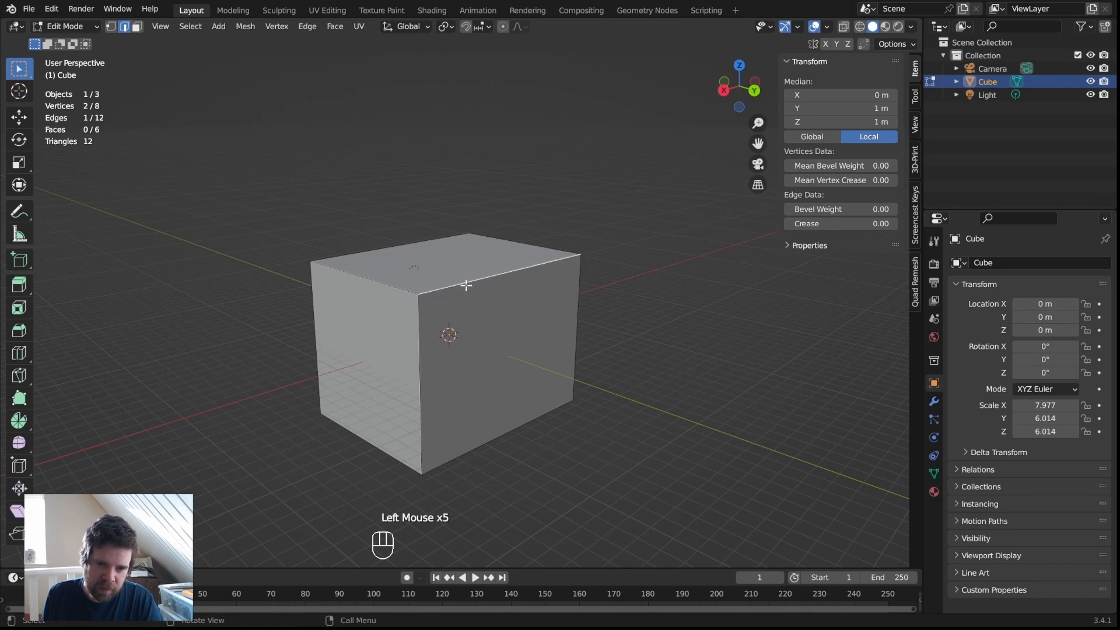
shift+click(390, 248)
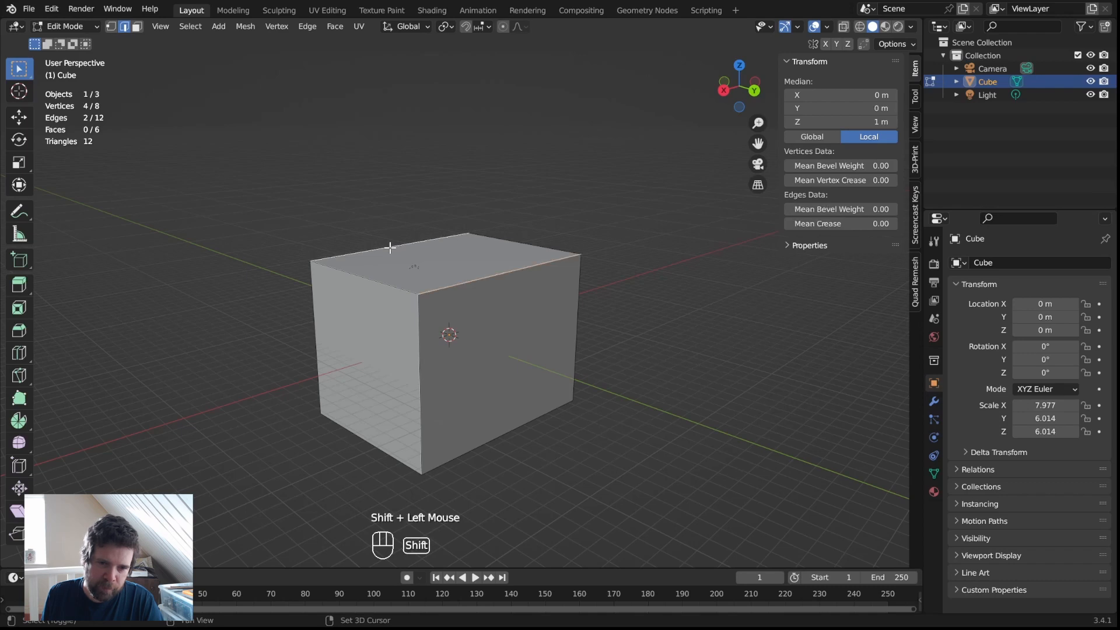
Try to bevel the two selected top edges, then try the Bevel tool and return to box selection
middle_drag(513, 393, 554, 418)
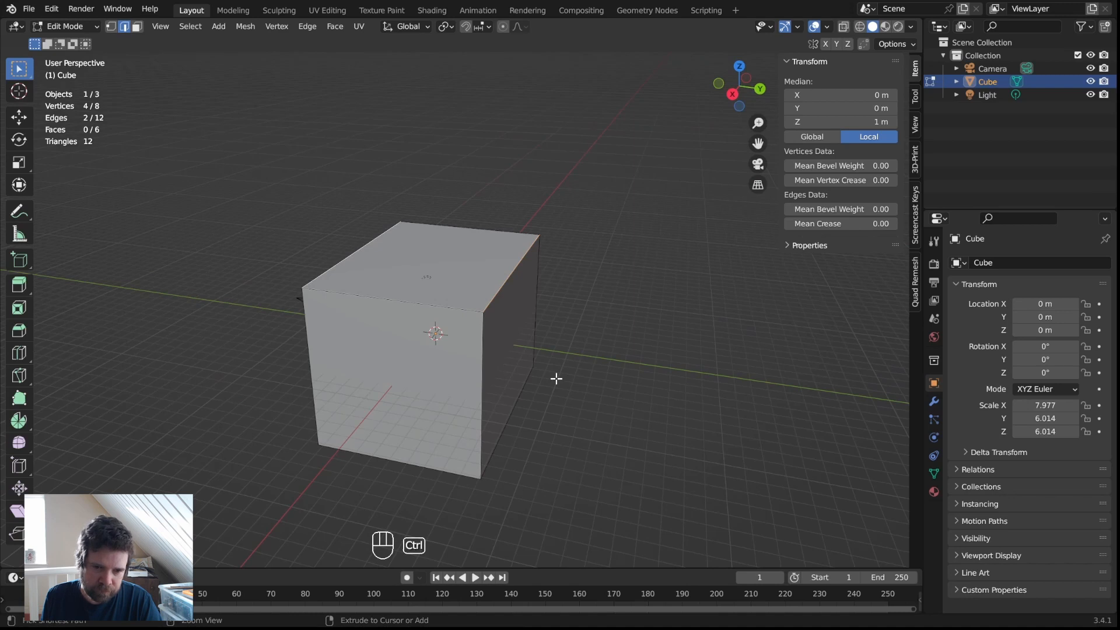
key(ctrl+b)
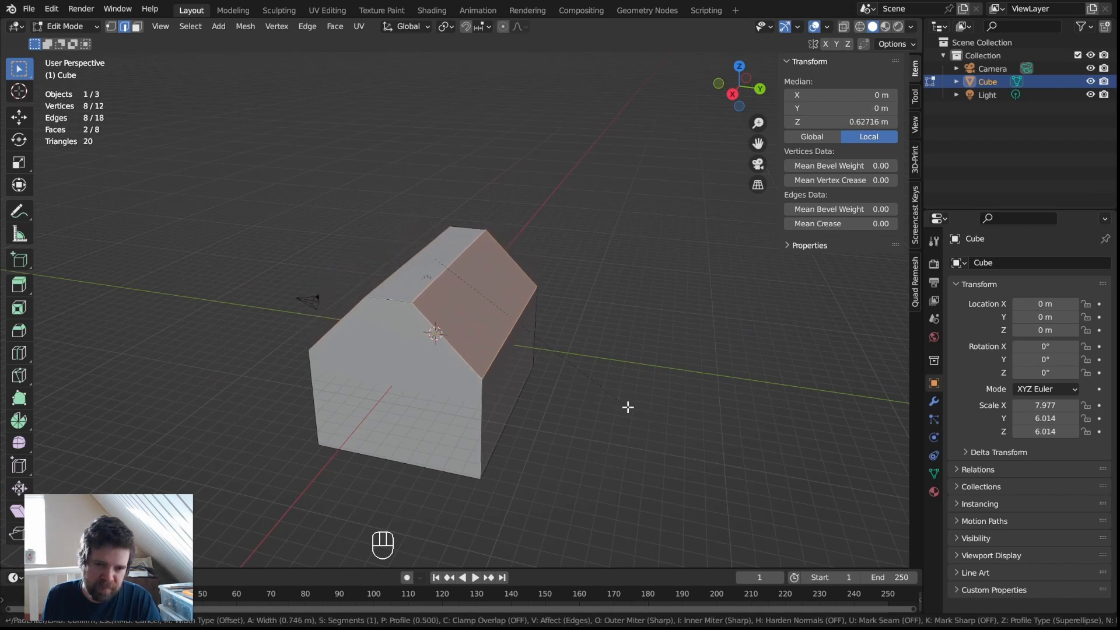
key(Escape)
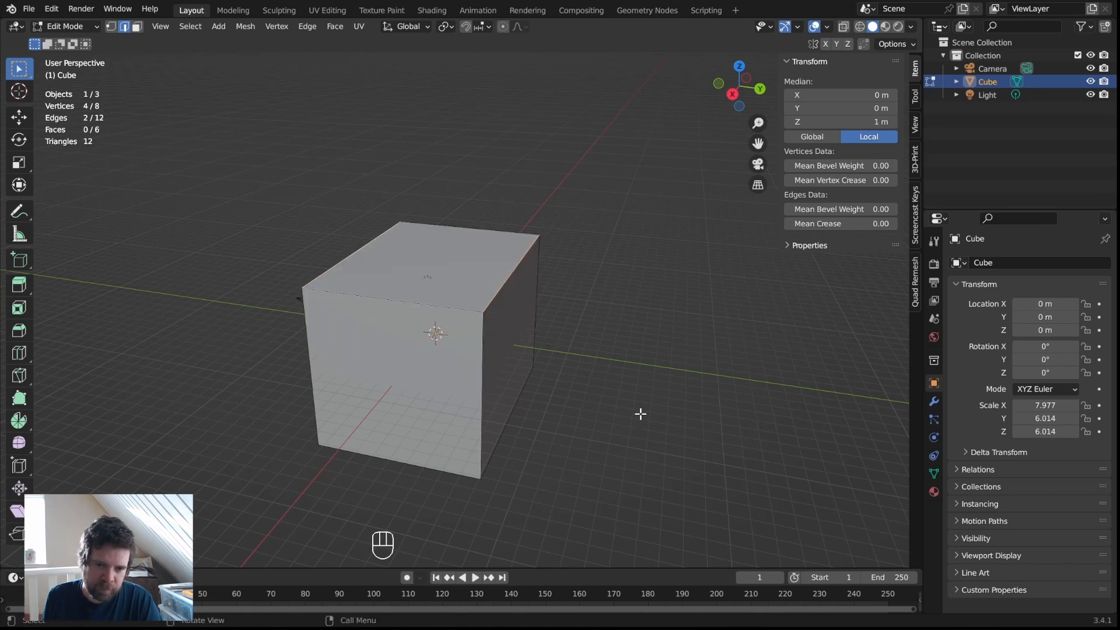
click(20, 331)
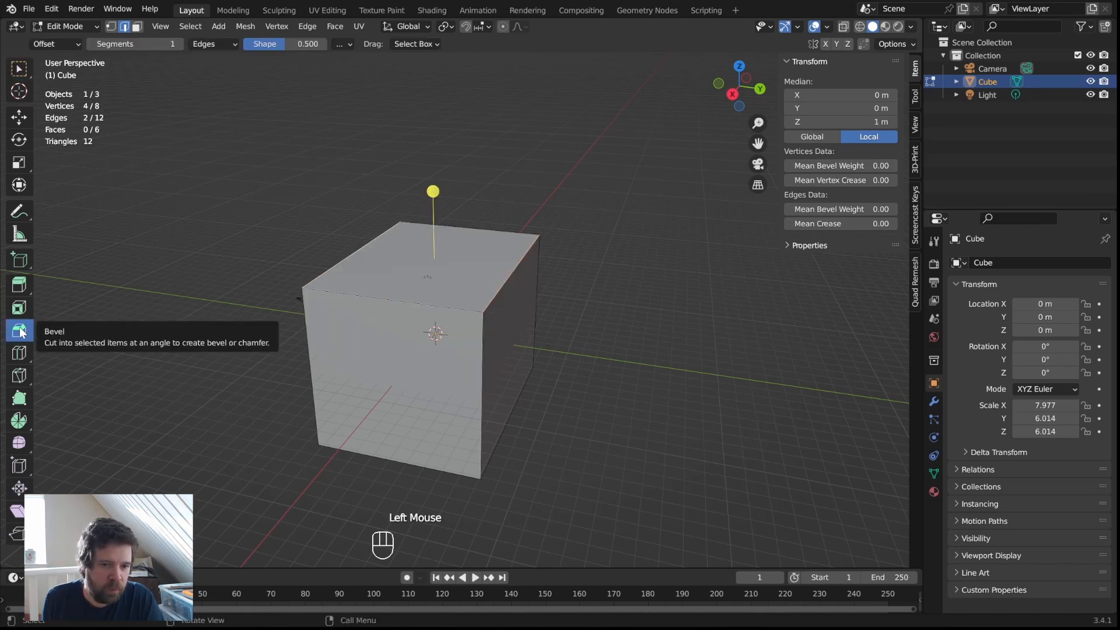
mouse_move(433, 192)
mouse_down()
mouse_move(442, 111)
mouse_move(438, 191)
mouse_up()
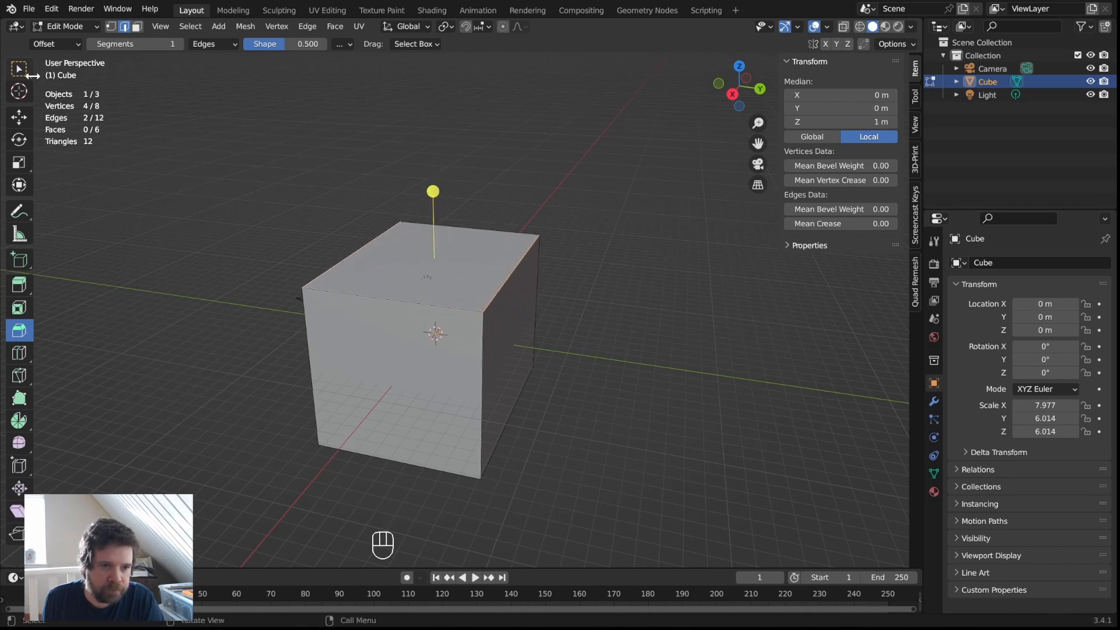
click(25, 70)
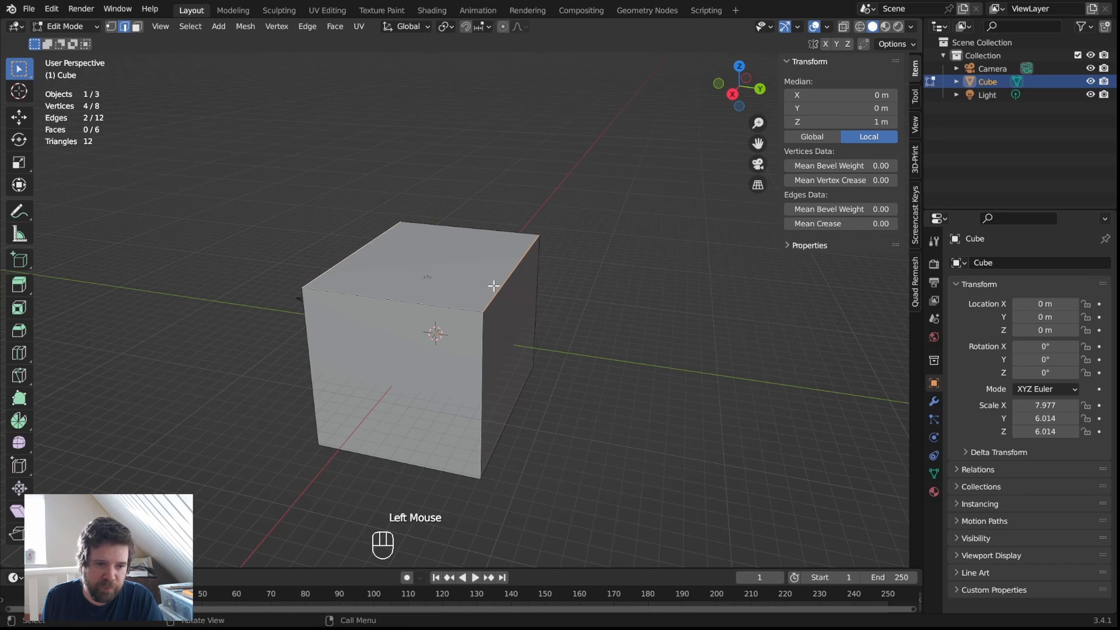
Bevel the two selected long top edges with 12 segments and a width of about 0.956 m
mouse_move(625, 292)
middle_down()
mouse_move(586, 280)
mouse_move(609, 285)
middle_up()
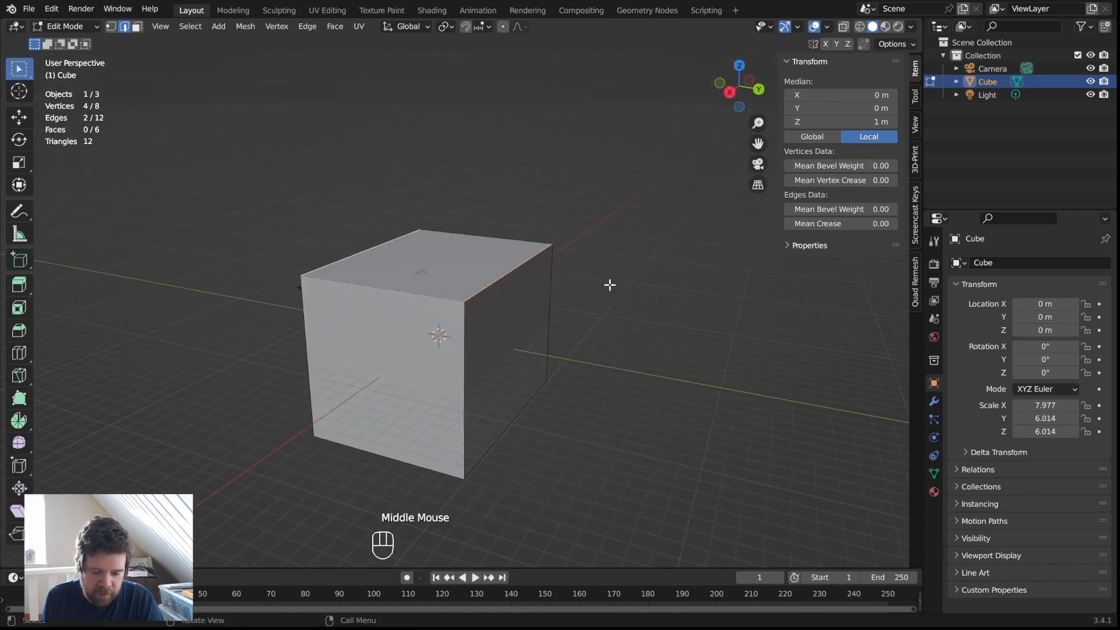
key(ctrl)
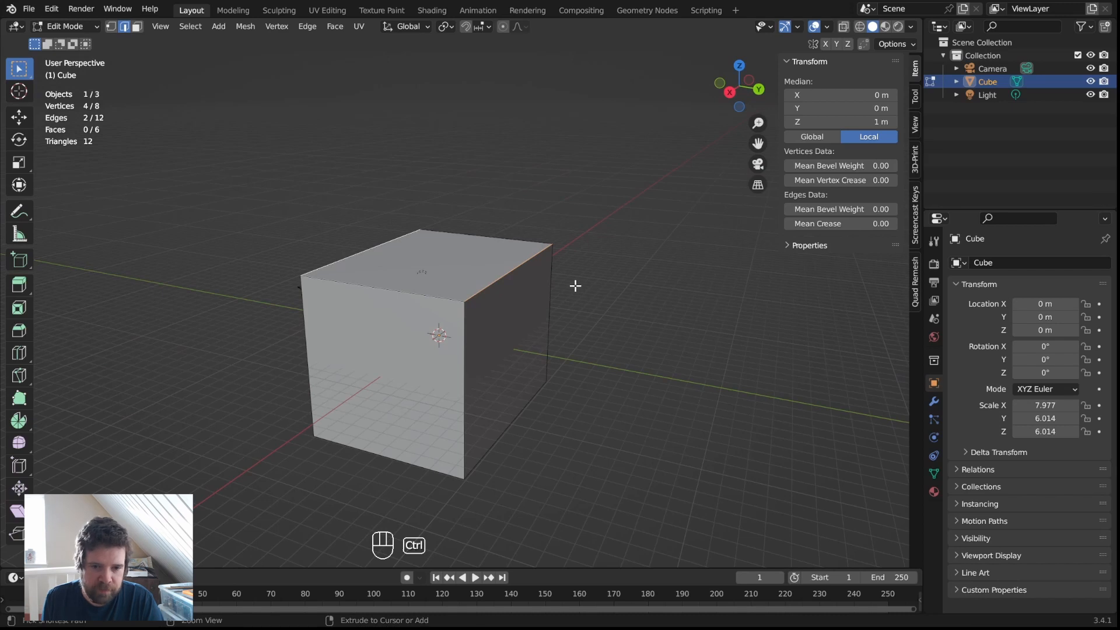
key(ctrl+b)
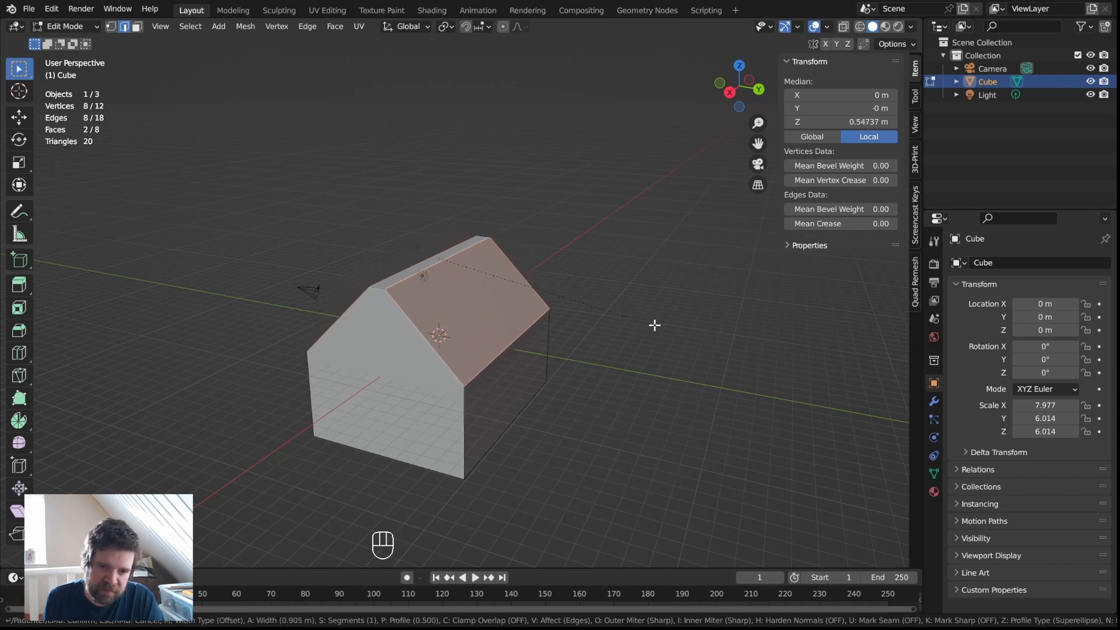
scroll(637, 312, up, 1)
scroll(637, 312, up, 5)
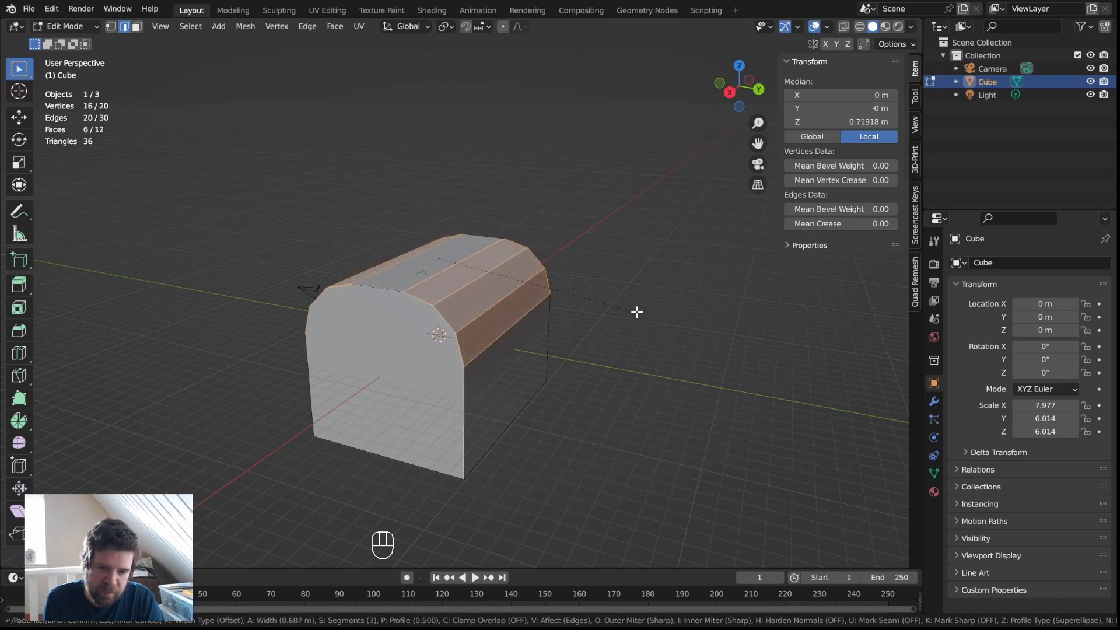
scroll(637, 312, up, 2)
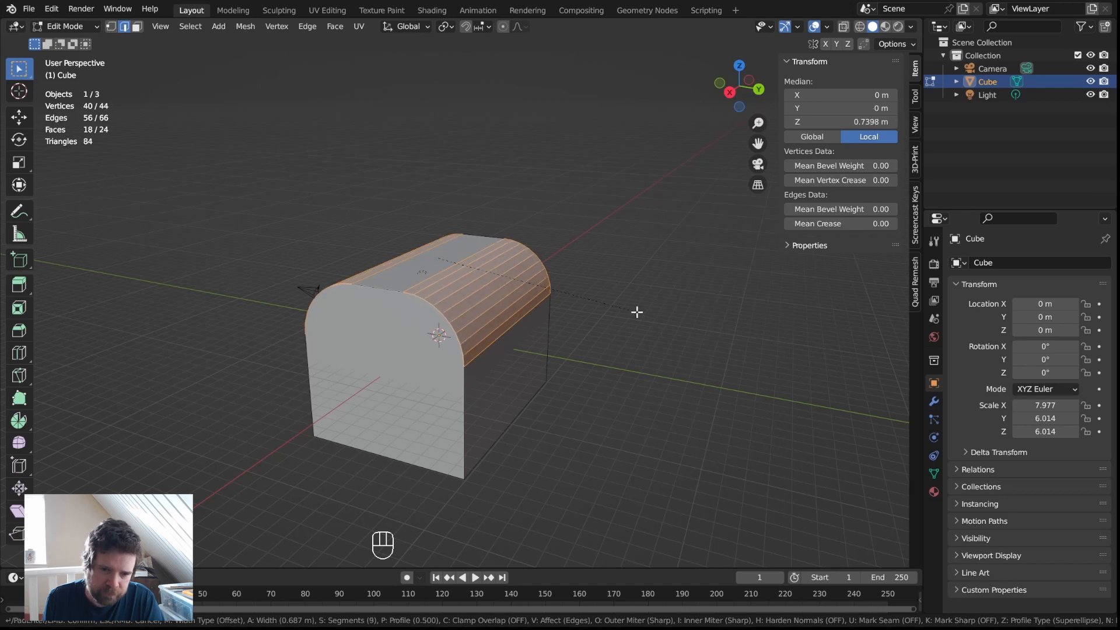
scroll(637, 312, up, 3)
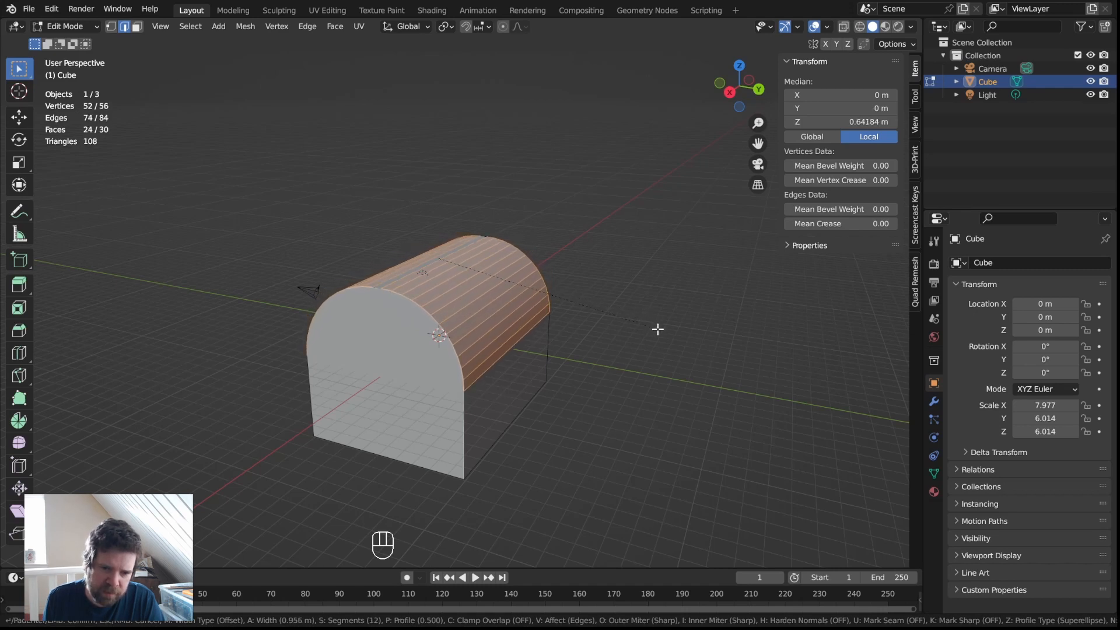
click(657, 329)
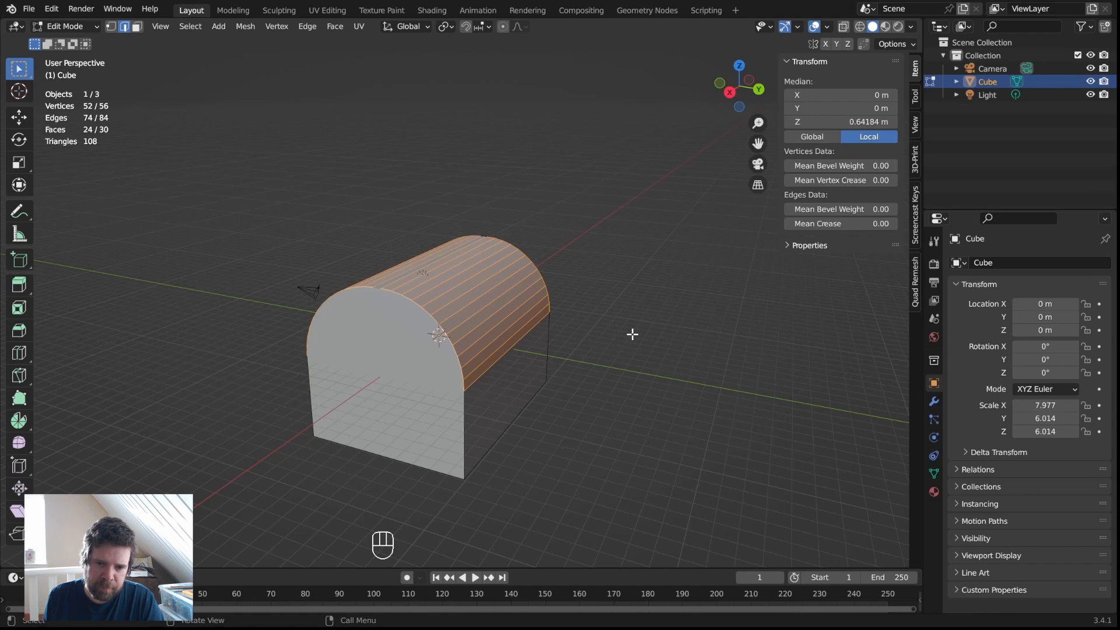
Switch to Object Mode and examine the facets of the bevelled top up close and from the end face
middle_drag(665, 339, 643, 350)
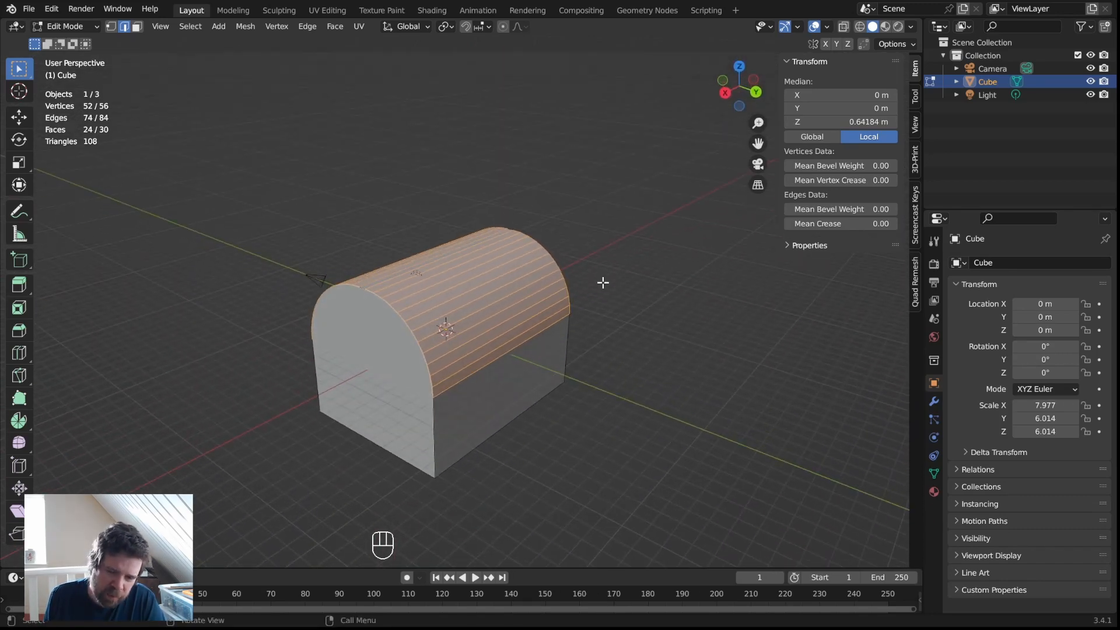
scroll(602, 282, up, 3)
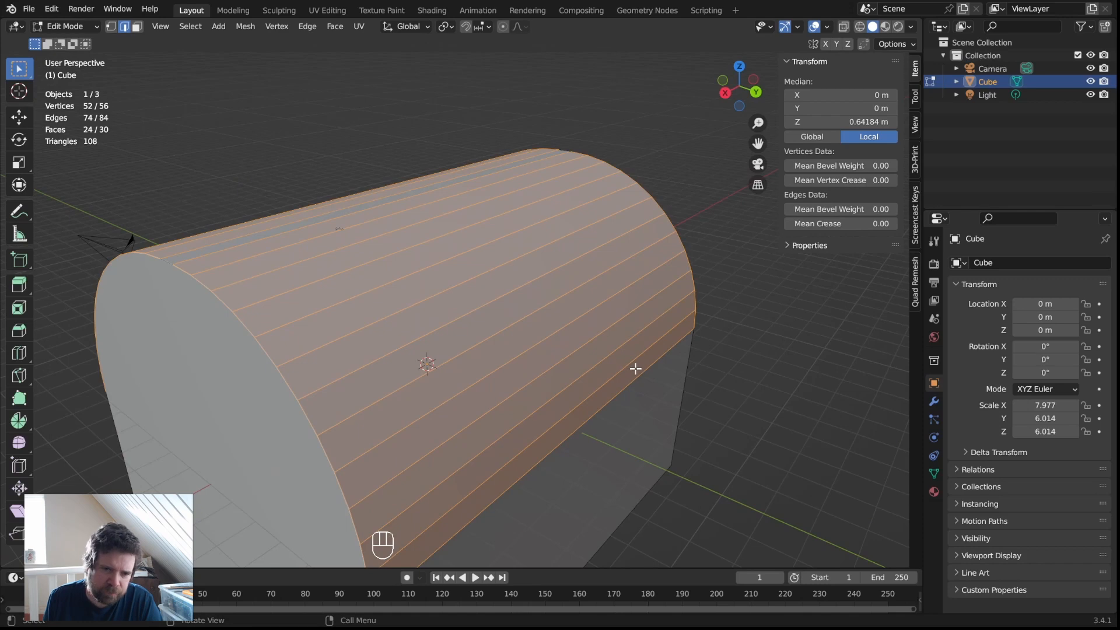
key(Tab)
middle_drag(621, 312, 641, 326)
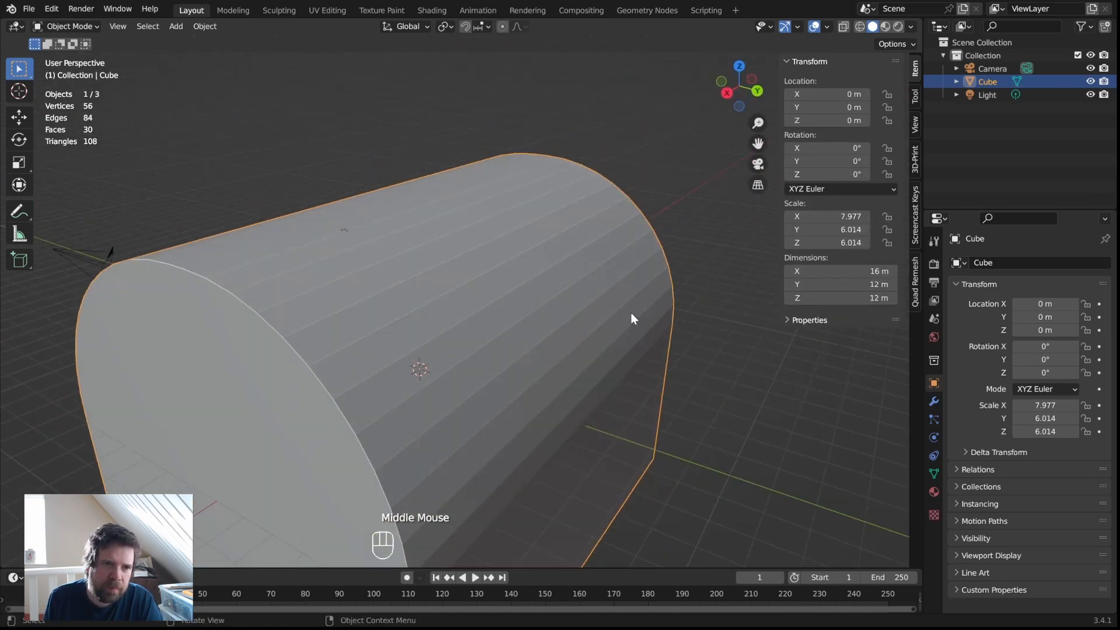
click(75, 23)
click(73, 42)
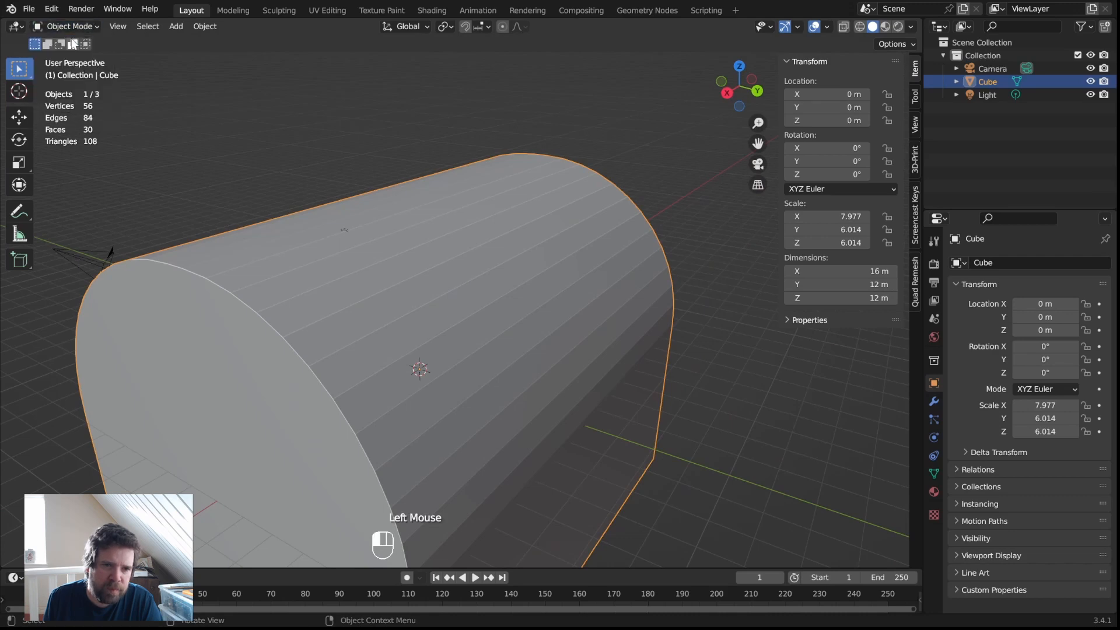
scroll(583, 263, down, 2)
scroll(607, 266, up, 1)
middle_drag(612, 267, 445, 245)
scroll(455, 252, up, 3)
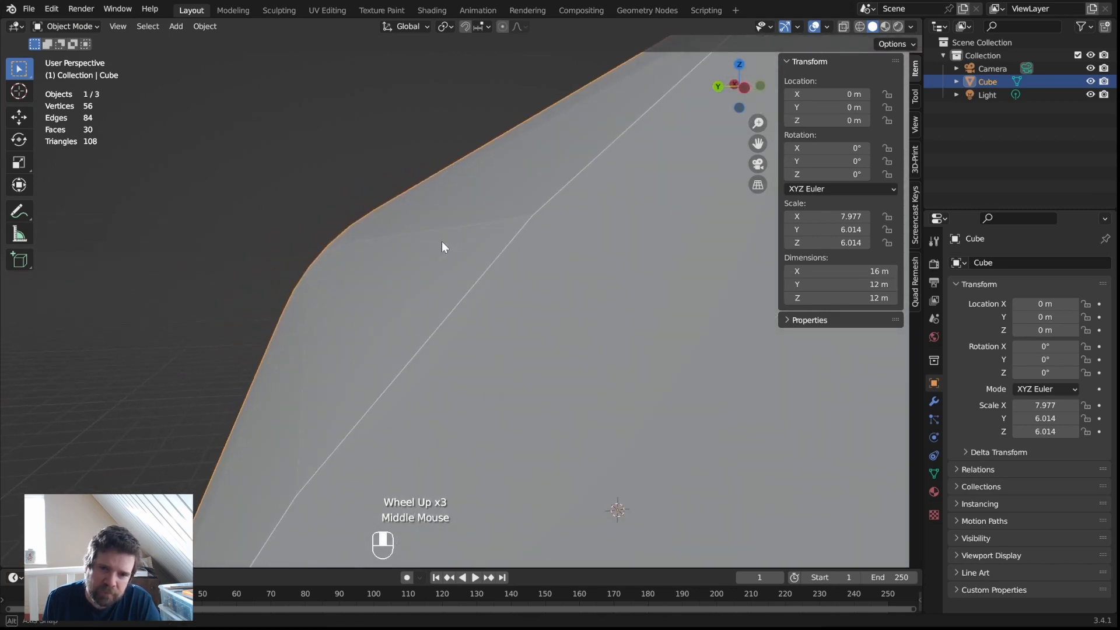
scroll(461, 249, down, 2)
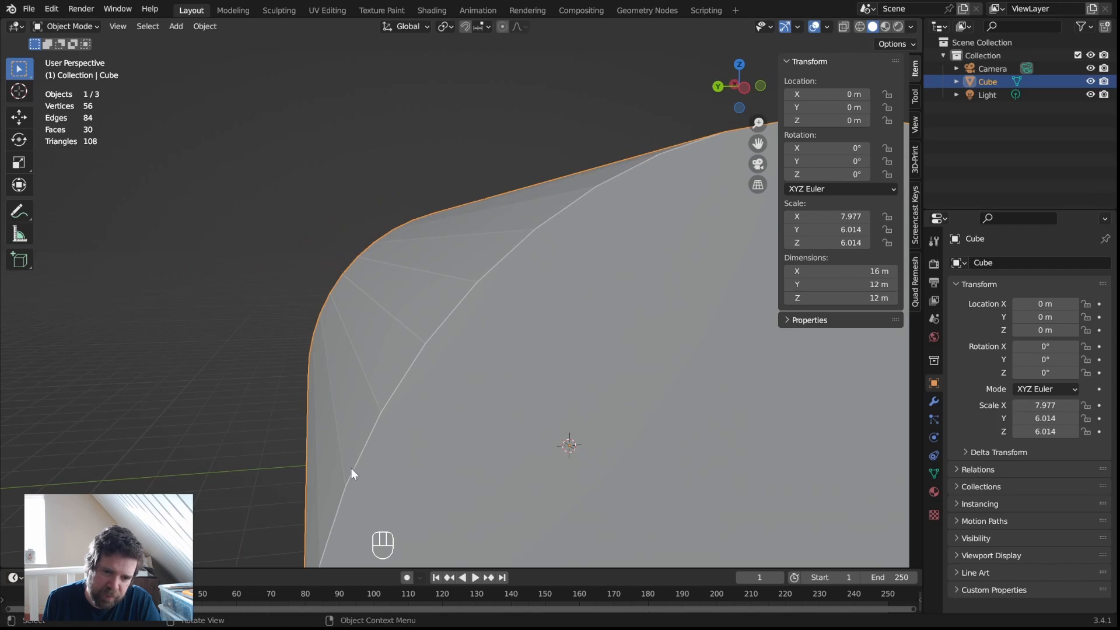
scroll(565, 218, down, 2)
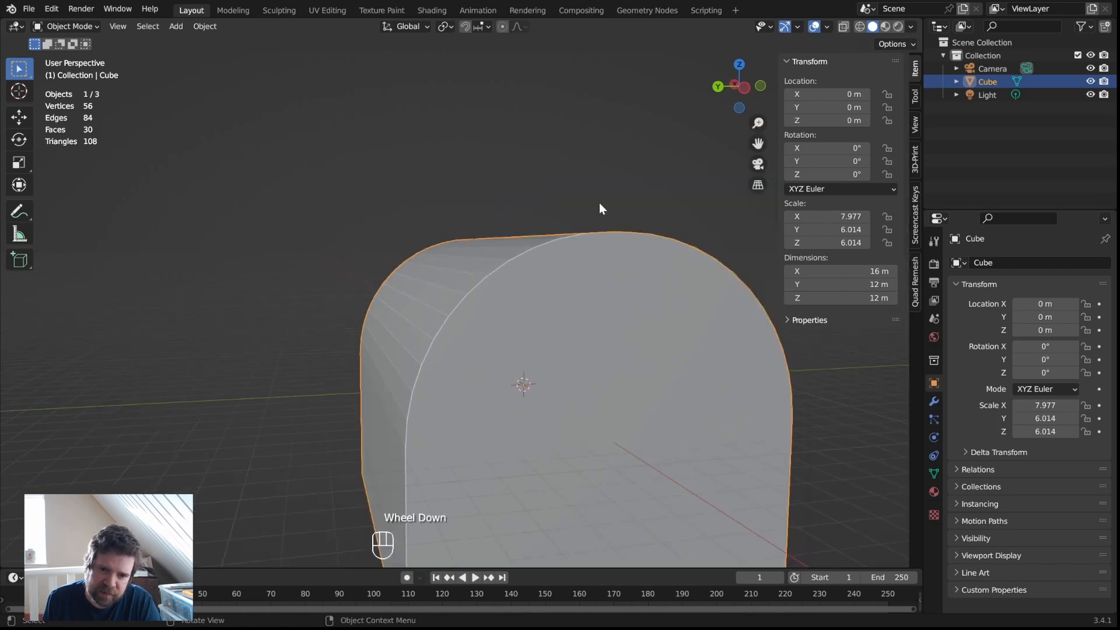
middle_drag(599, 210, 785, 293)
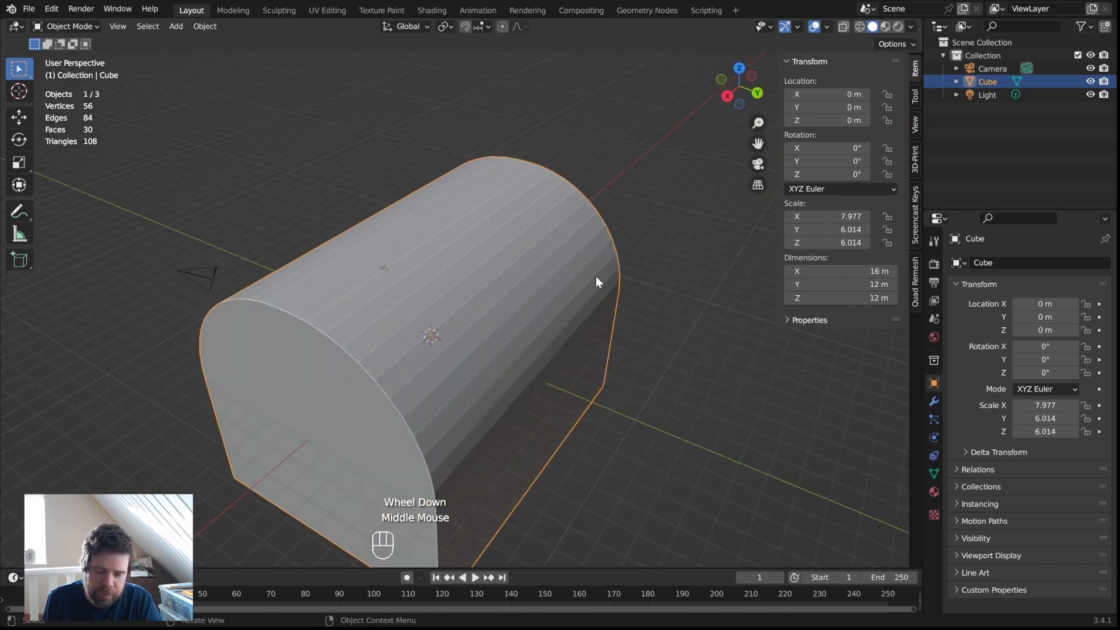
Undo the bevel and bevel the same two top edges again with 25 segments and a width of about 0.911 m
key(ctrl+z)
key(ctrl+z)
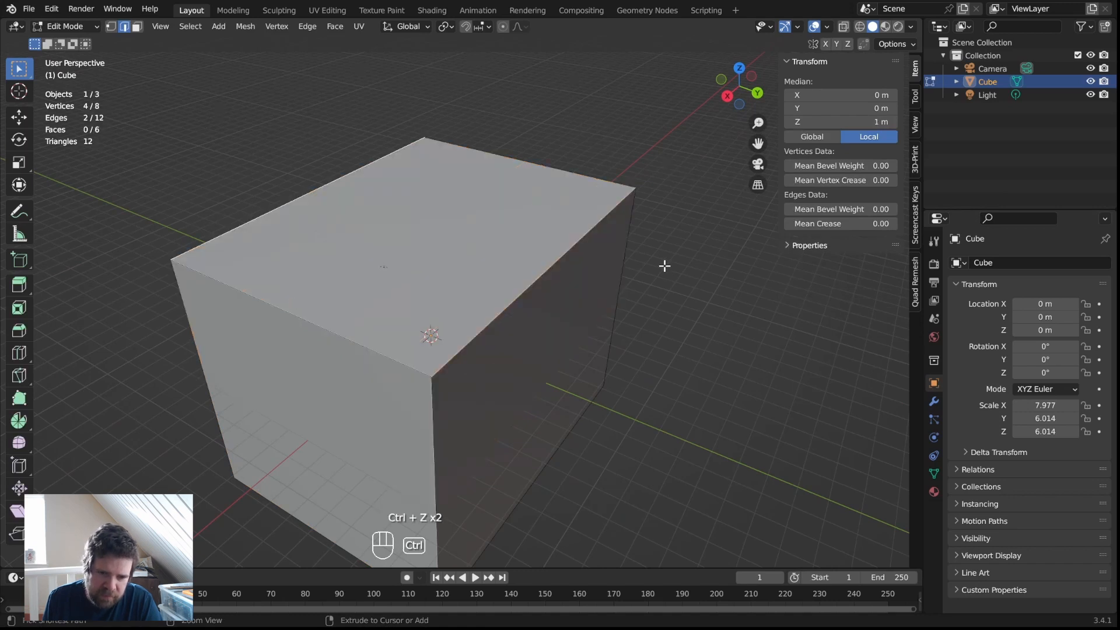
key(ctrl+b)
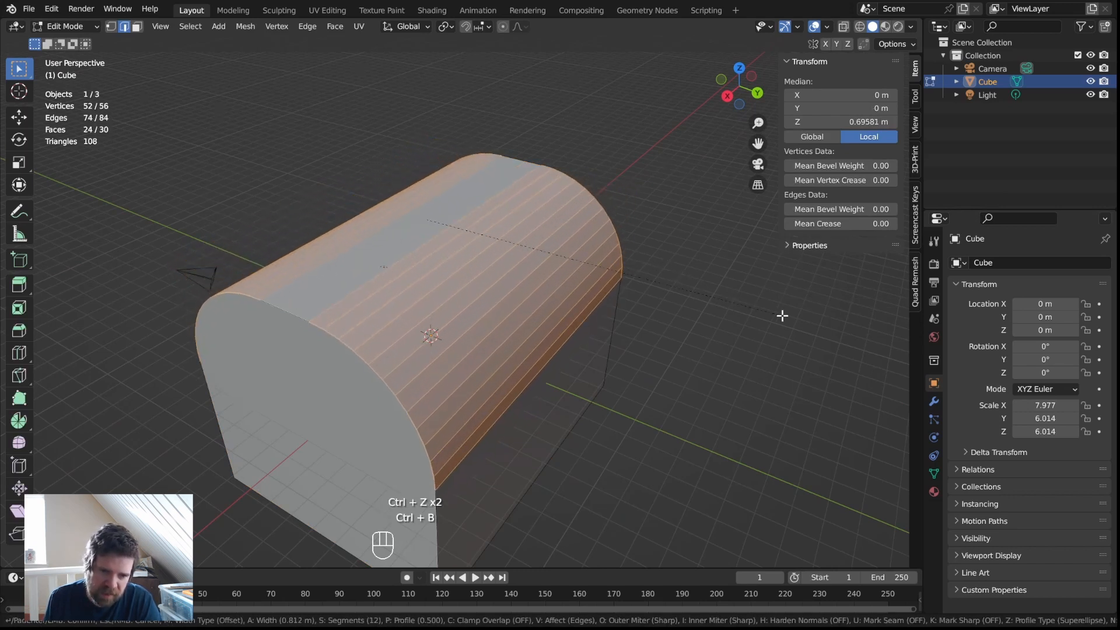
scroll(797, 320, up, 8)
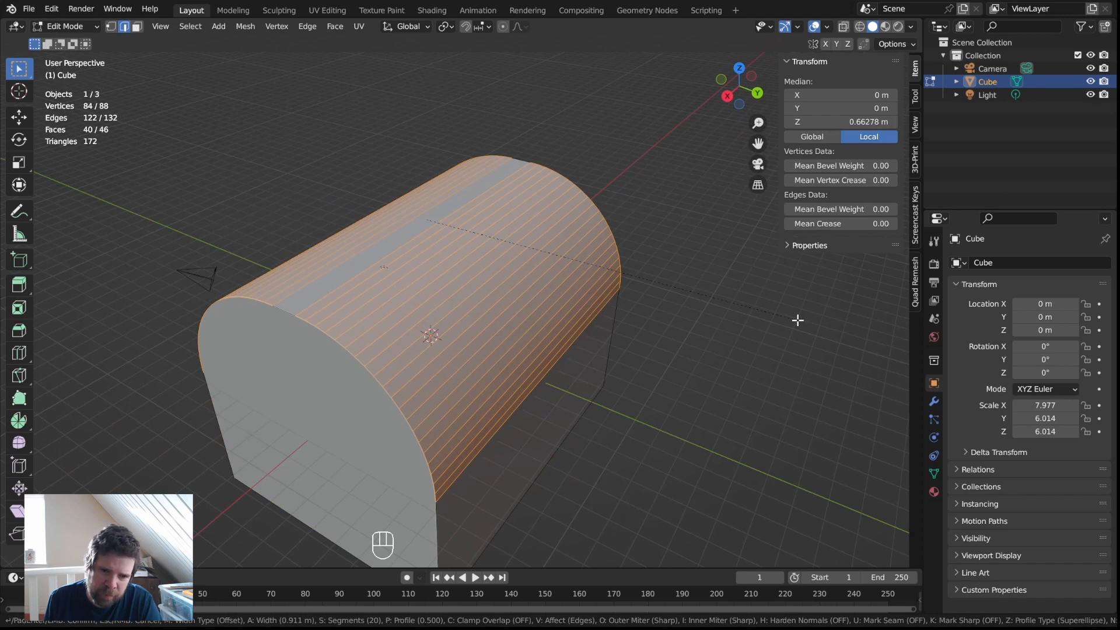
scroll(797, 319, up, 5)
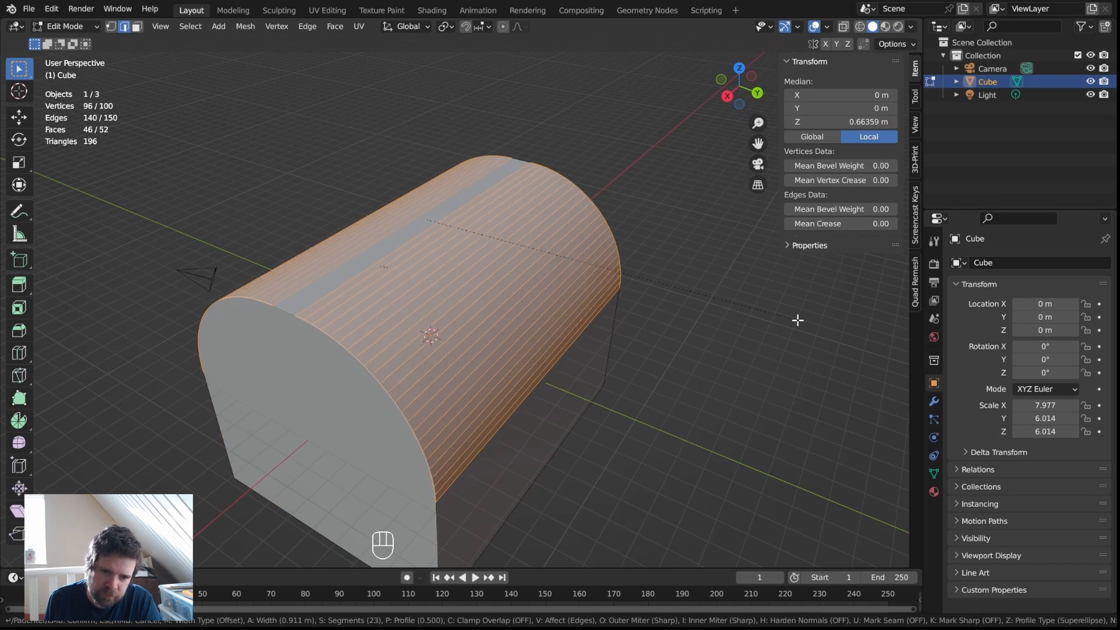
click(797, 319)
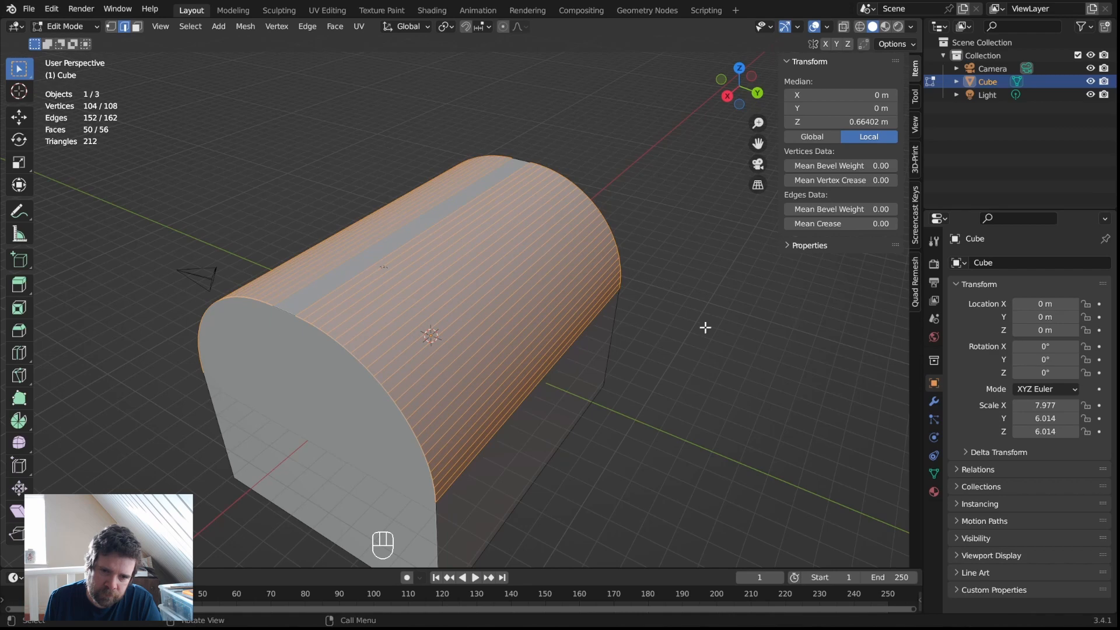
Switch to Object Mode and examine the smoothness of the rounded top along its surface and end outline
key(Tab)
middle_drag(696, 325, 512, 260)
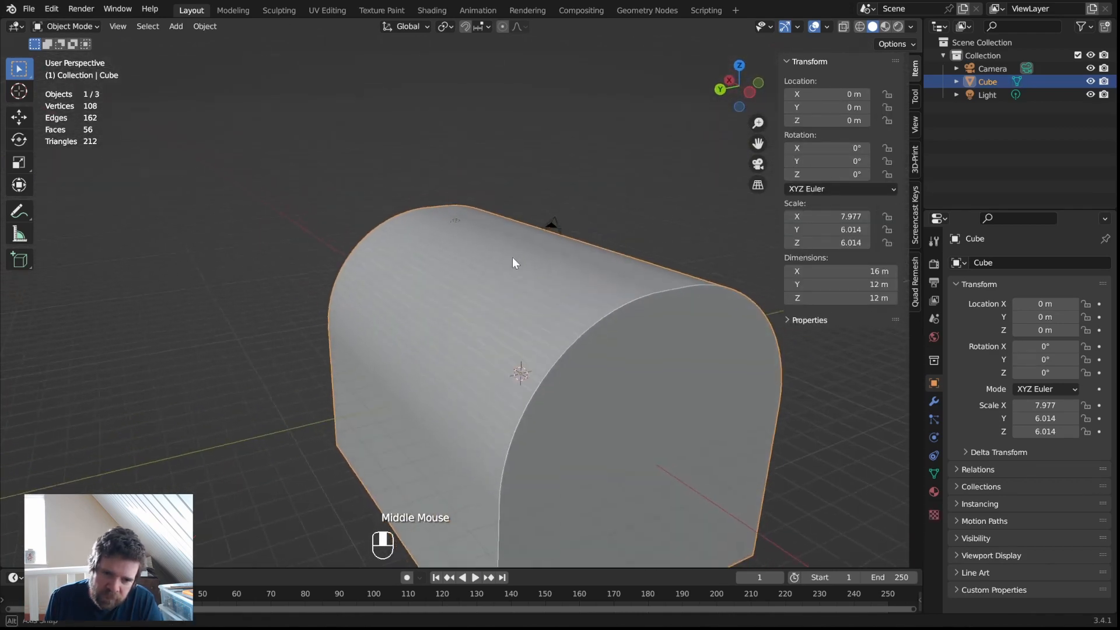
middle_drag(373, 270, 552, 261)
scroll(552, 344, up, 2)
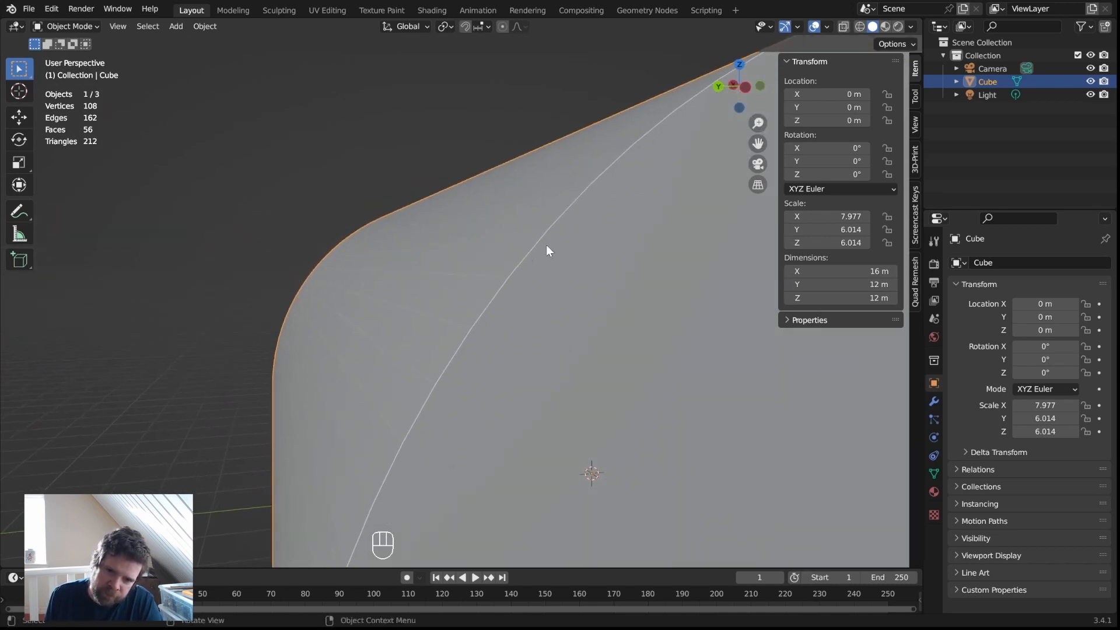
scroll(632, 185, down, 2)
middle_drag(597, 227, 614, 212)
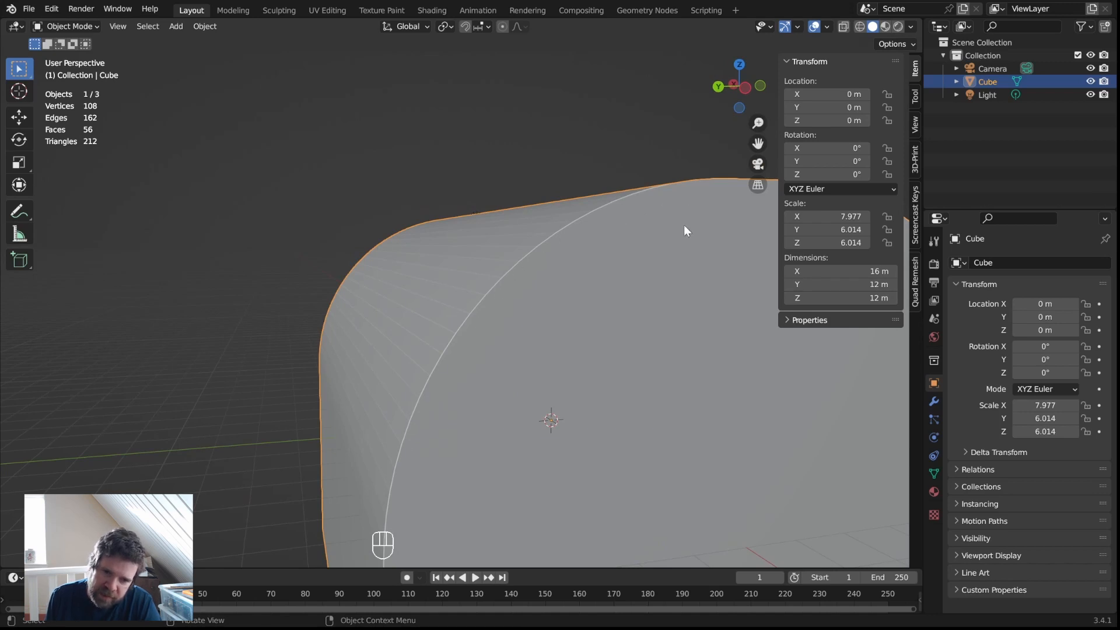
scroll(559, 278, down, 2)
middle_drag(559, 278, 503, 285)
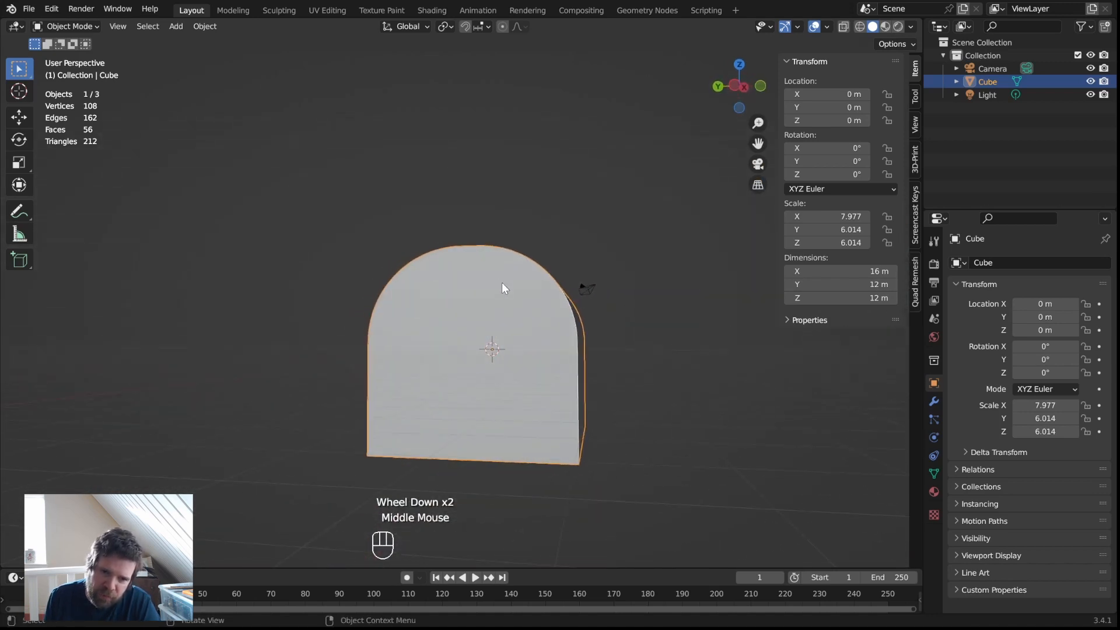
scroll(375, 243, up, 2)
scroll(408, 251, down, 2)
shift+middle_drag(412, 249, 493, 274)
scroll(440, 272, up, 2)
scroll(439, 271, up, 1)
scroll(461, 237, up, 2)
scroll(492, 274, down, 1)
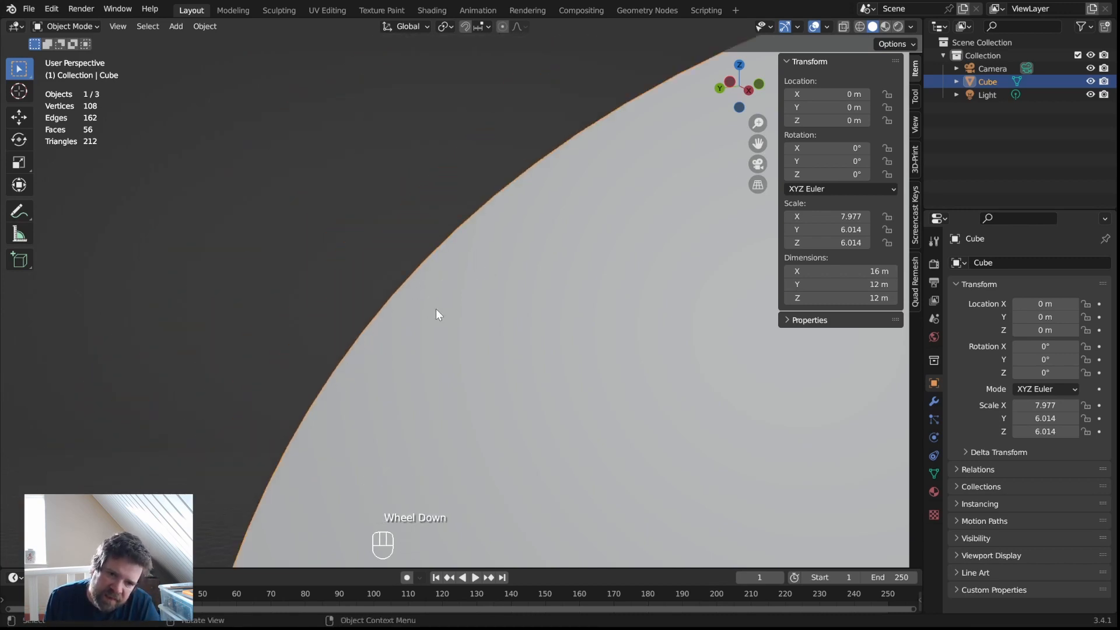
Examine the 25-segment rounded top from both end faces and along the long side, up close and as a whole
scroll(514, 211, down, 2)
middle_drag(519, 231, 527, 303)
scroll(489, 318, up, 2)
shift+middle_drag(547, 342, 570, 294)
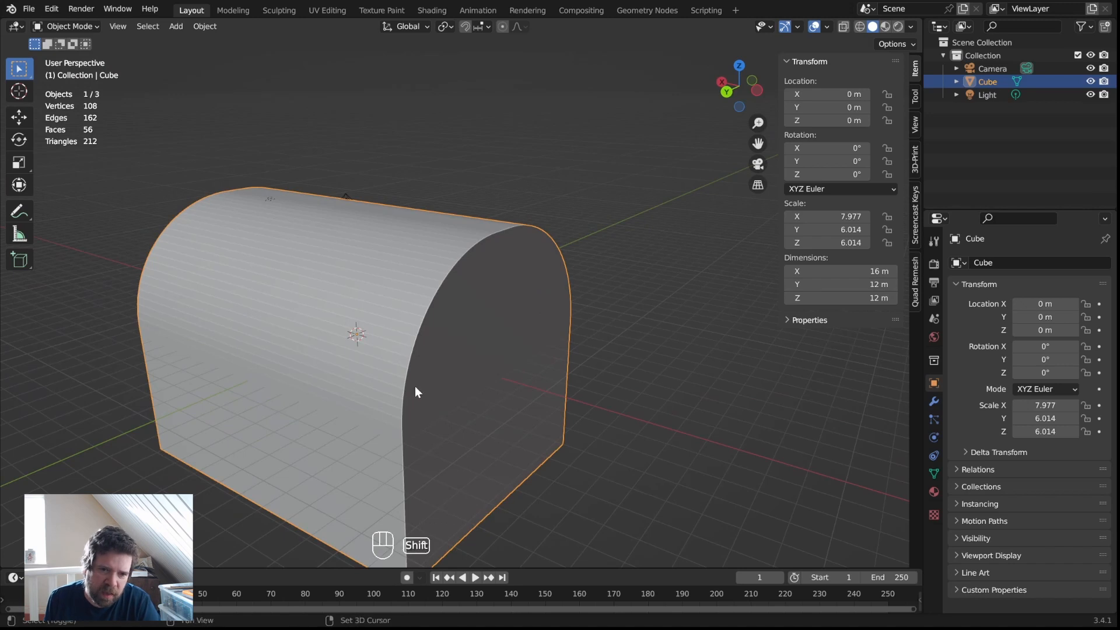
shift+middle_drag(414, 387, 505, 318)
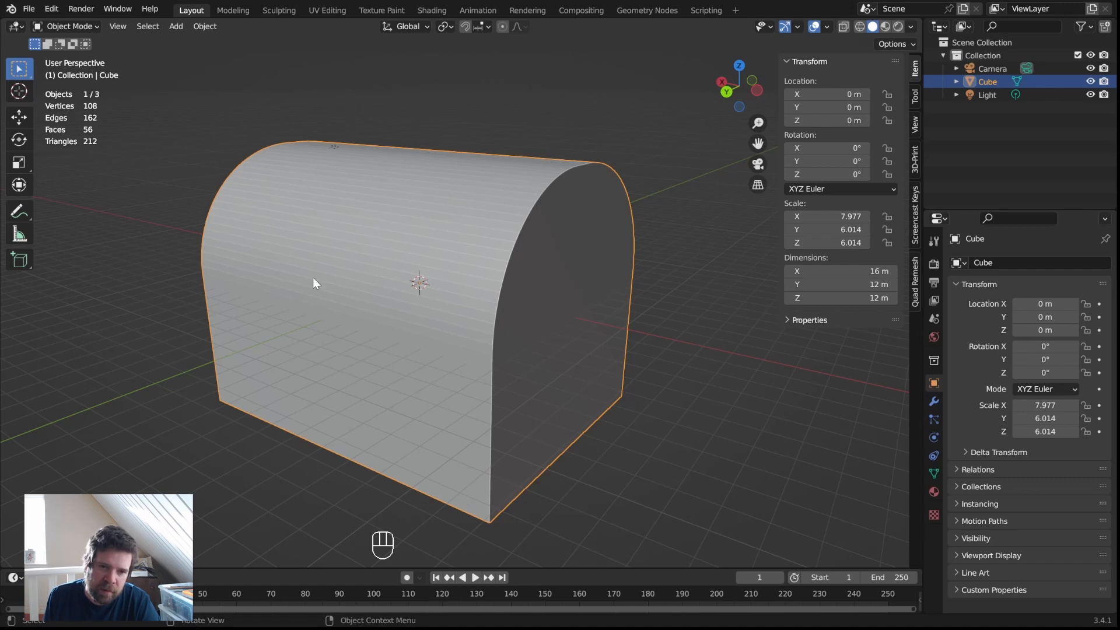
middle_drag(327, 282, 572, 254)
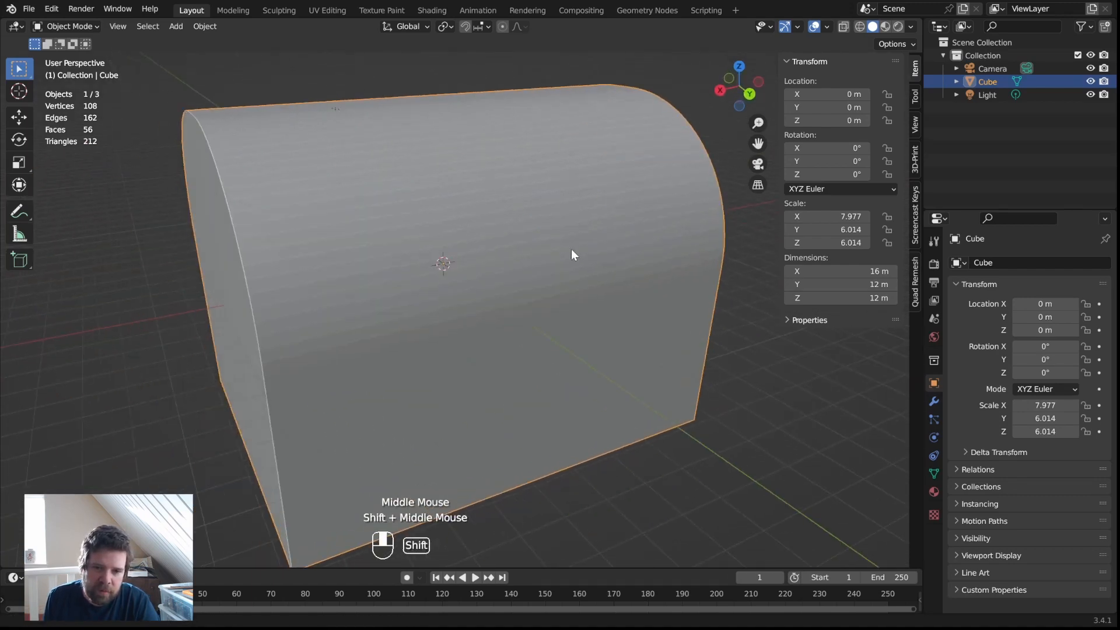
middle_drag(408, 277, 460, 290)
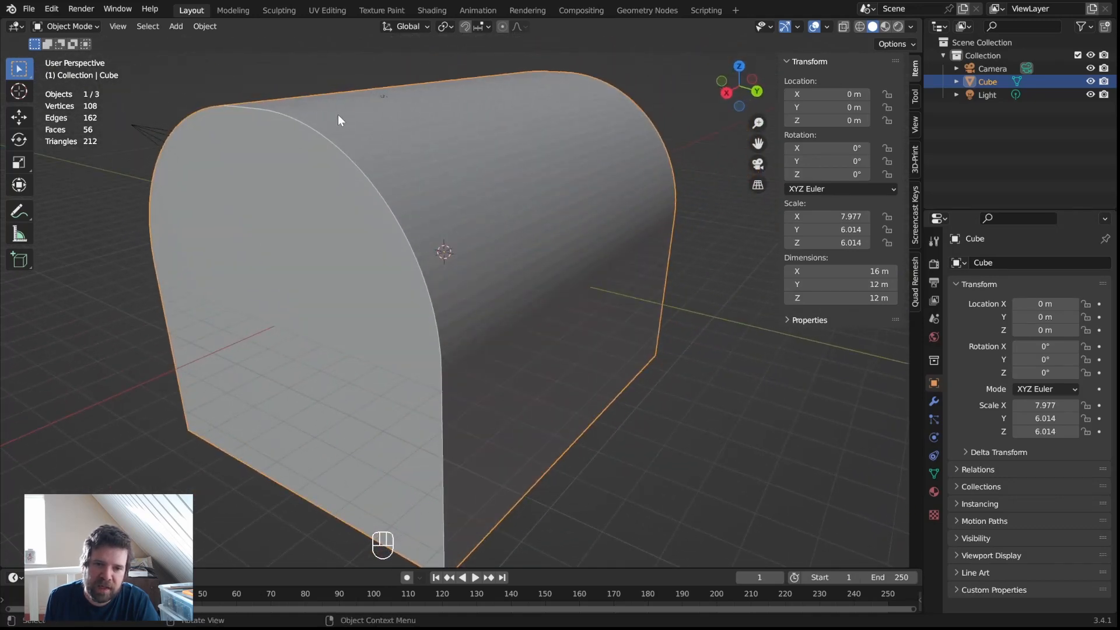
scroll(505, 273, down, 2)
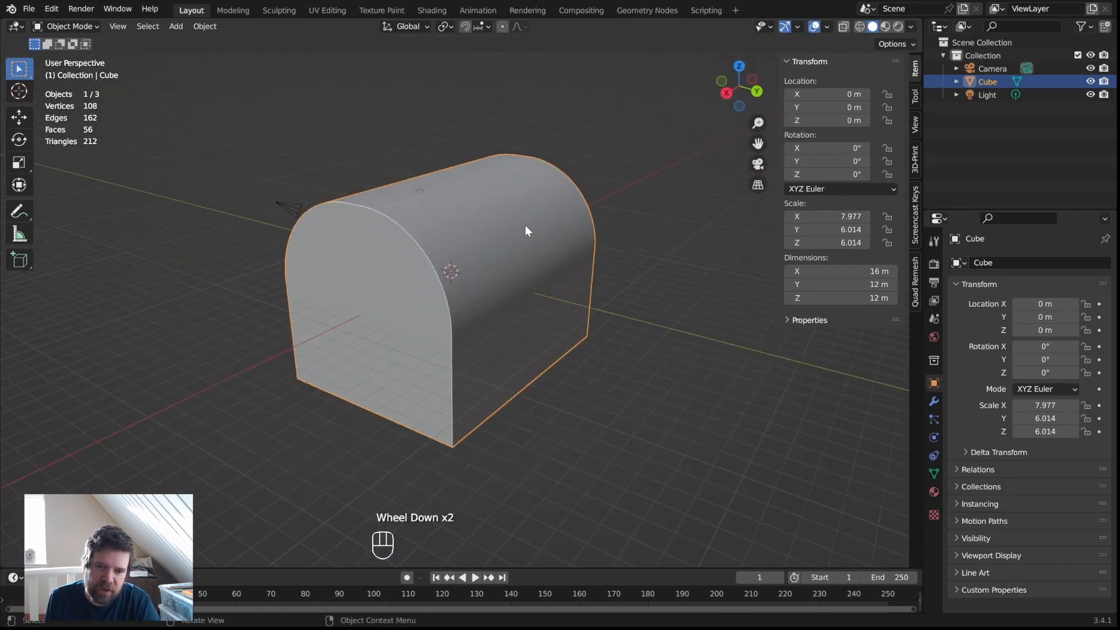
middle_drag(525, 232, 589, 263)
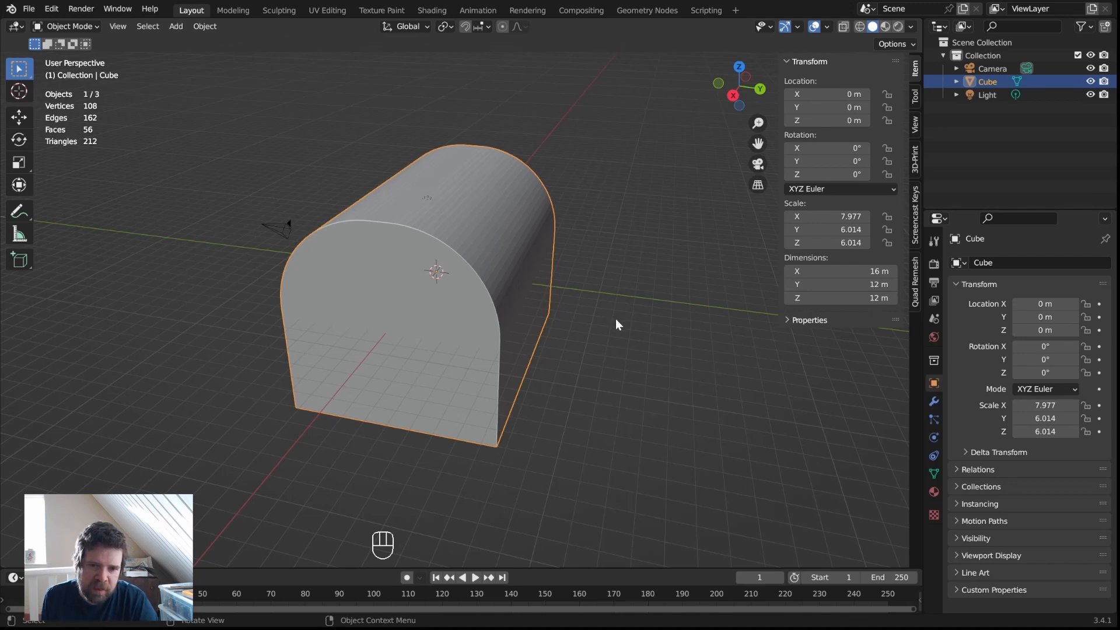
middle_drag(615, 323, 418, 302)
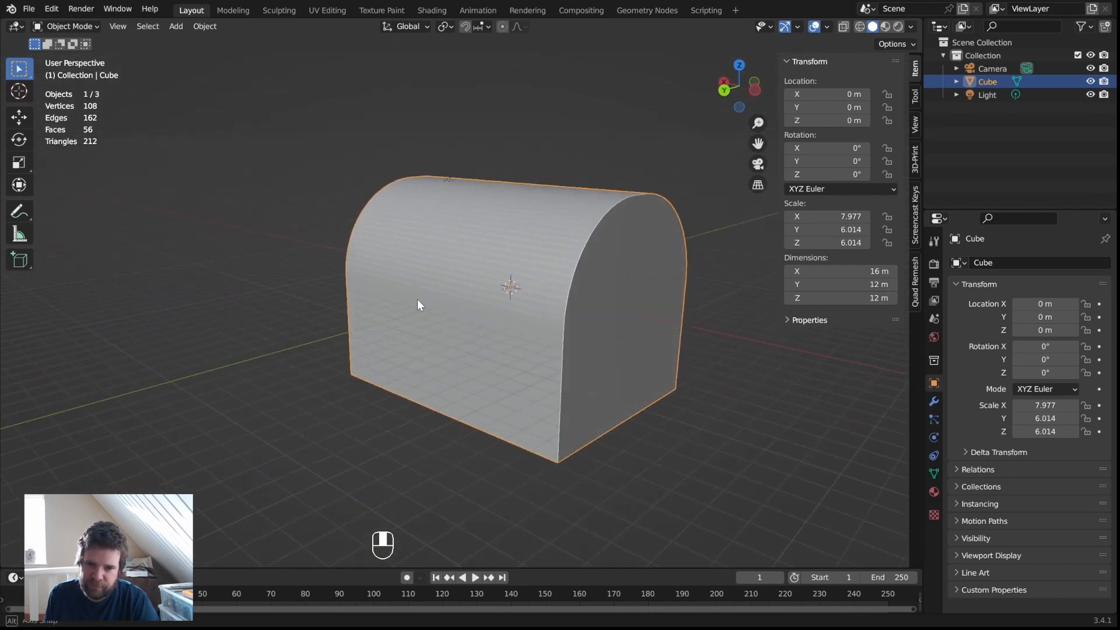
Toggle the bevelled cube repeatedly between Object Mode and Edit Mode, finishing in Edit Mode
key(Tab)
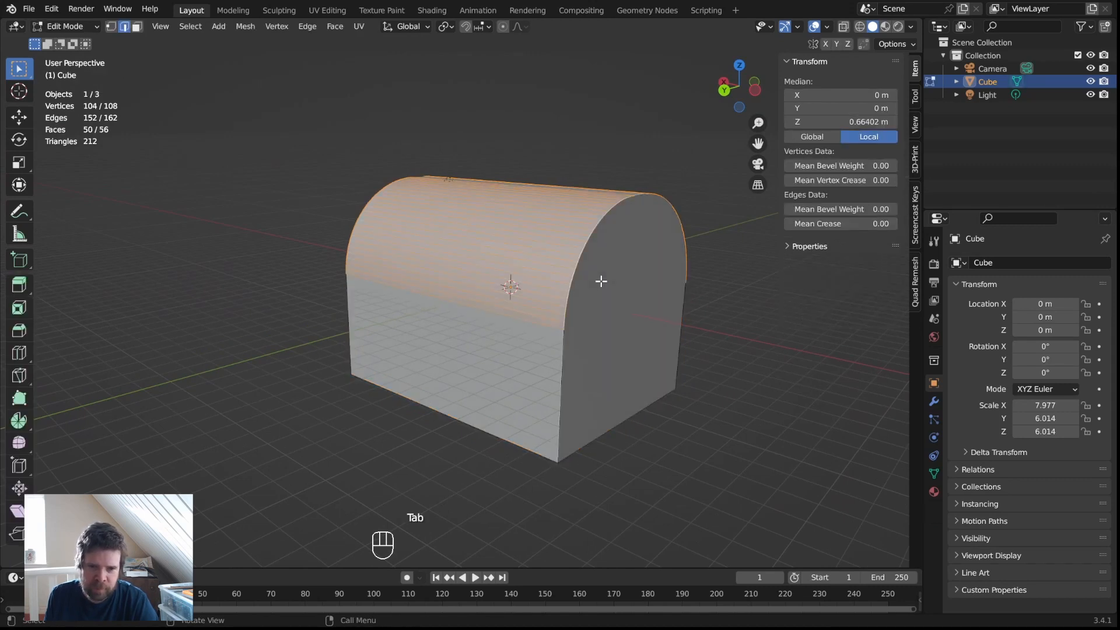
click(90, 25)
key(Tab)
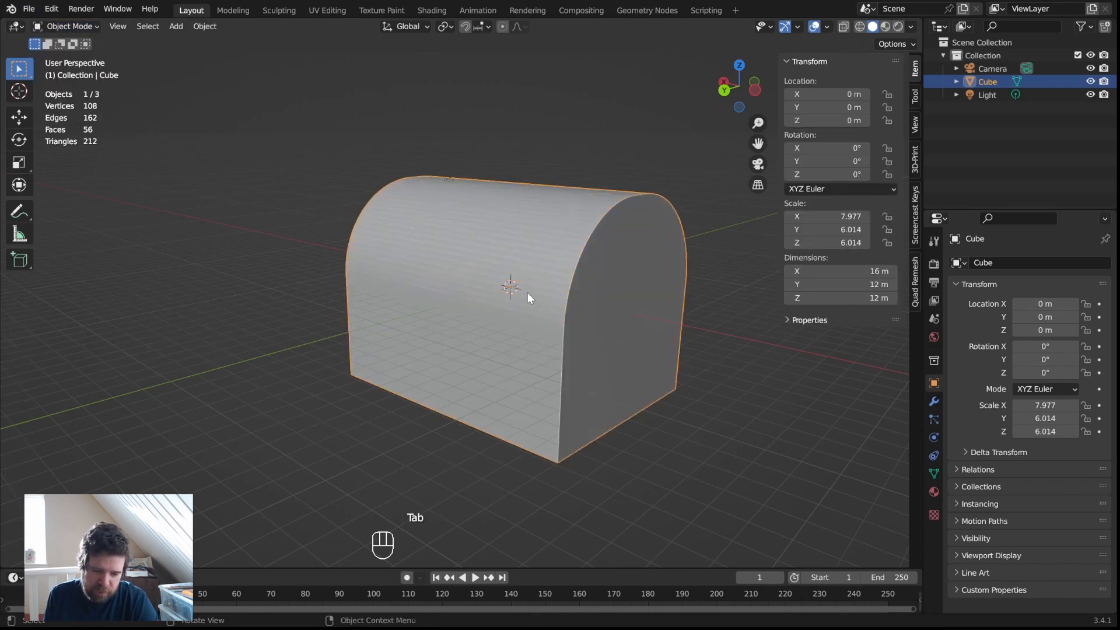
key(Tab)
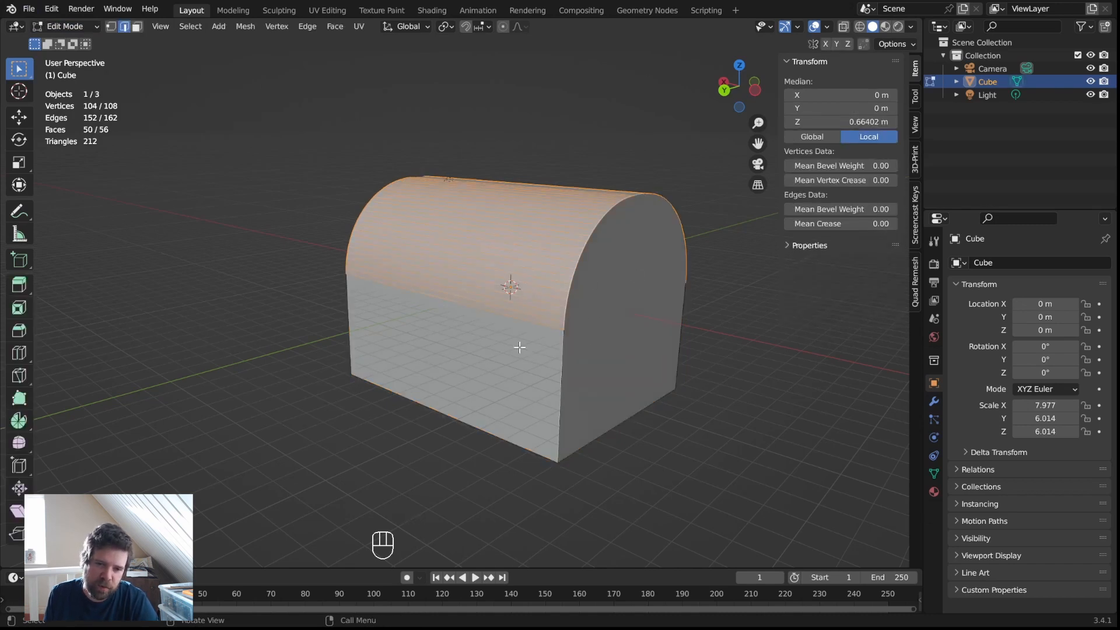
click(85, 26)
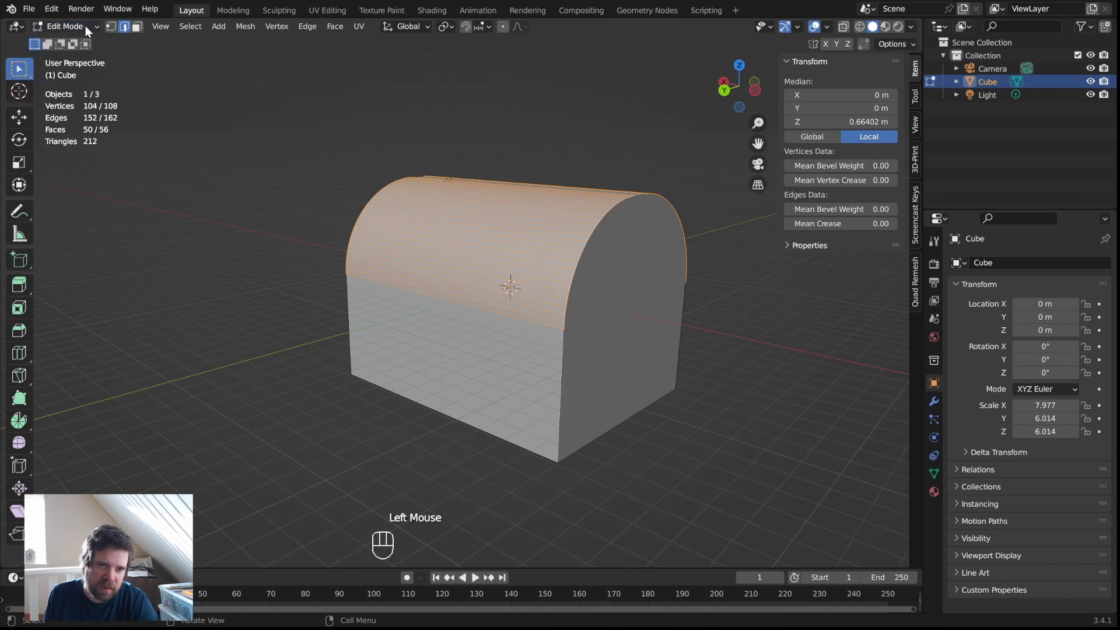
click(85, 25)
click(82, 46)
click(74, 22)
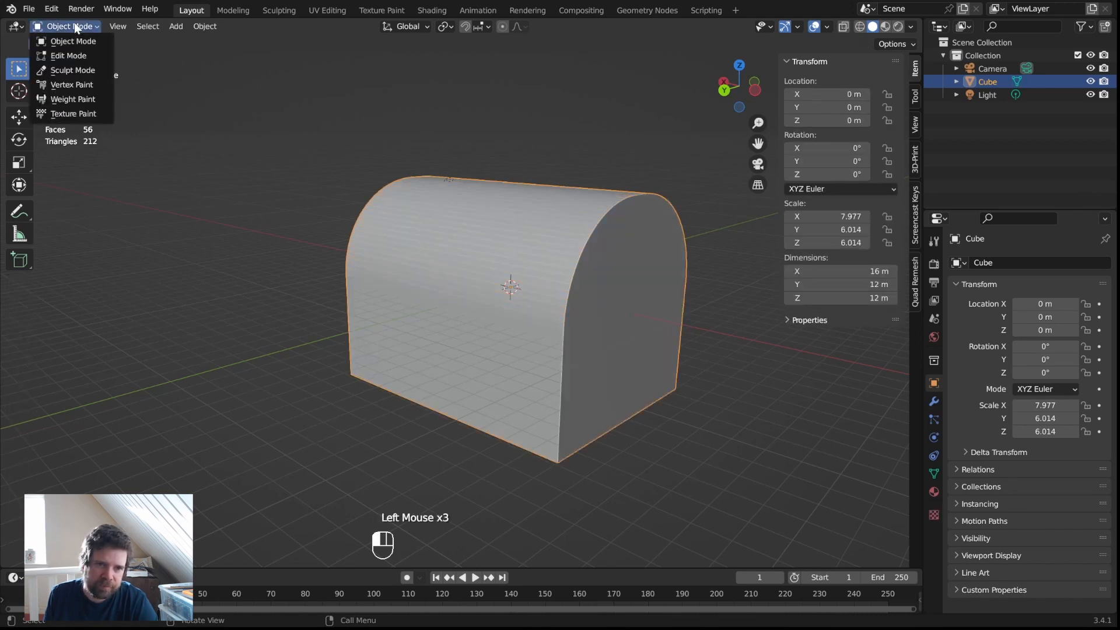
click(67, 56)
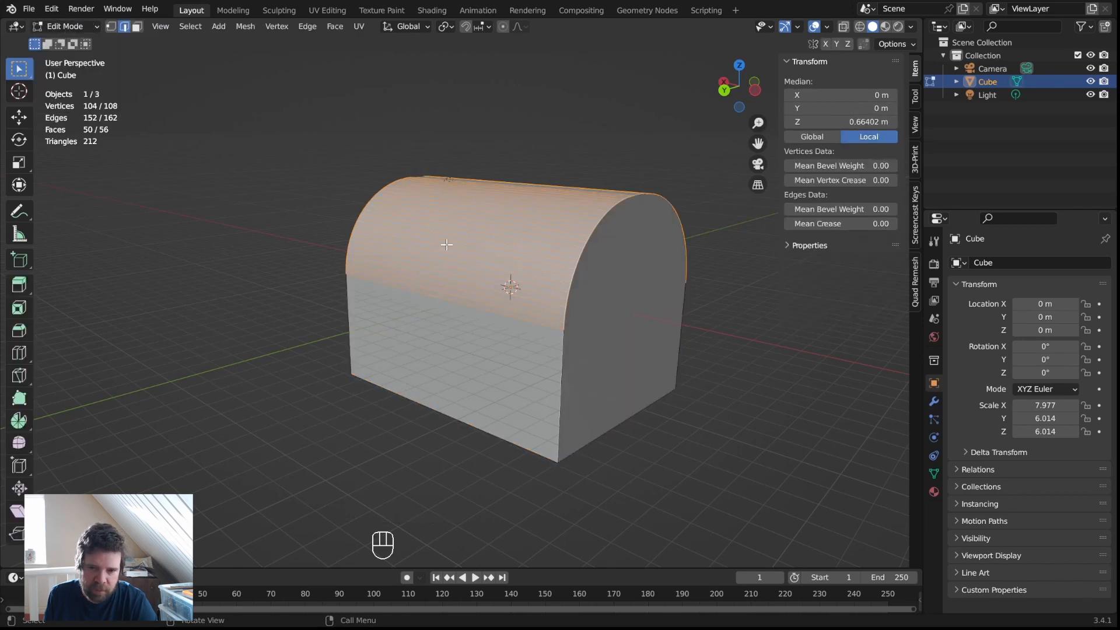
key(Tab)
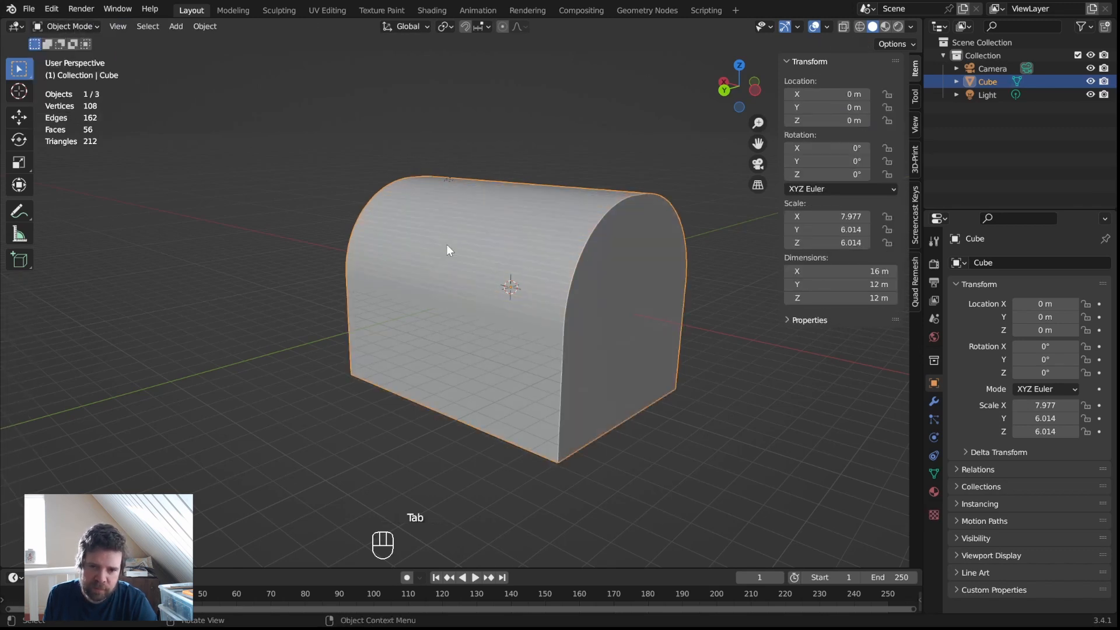
key(Tab)
Change to face selection and select the bottom face of the model
middle_drag(619, 267, 584, 303)
middle_drag(522, 322, 518, 207)
scroll(554, 289, up, 3)
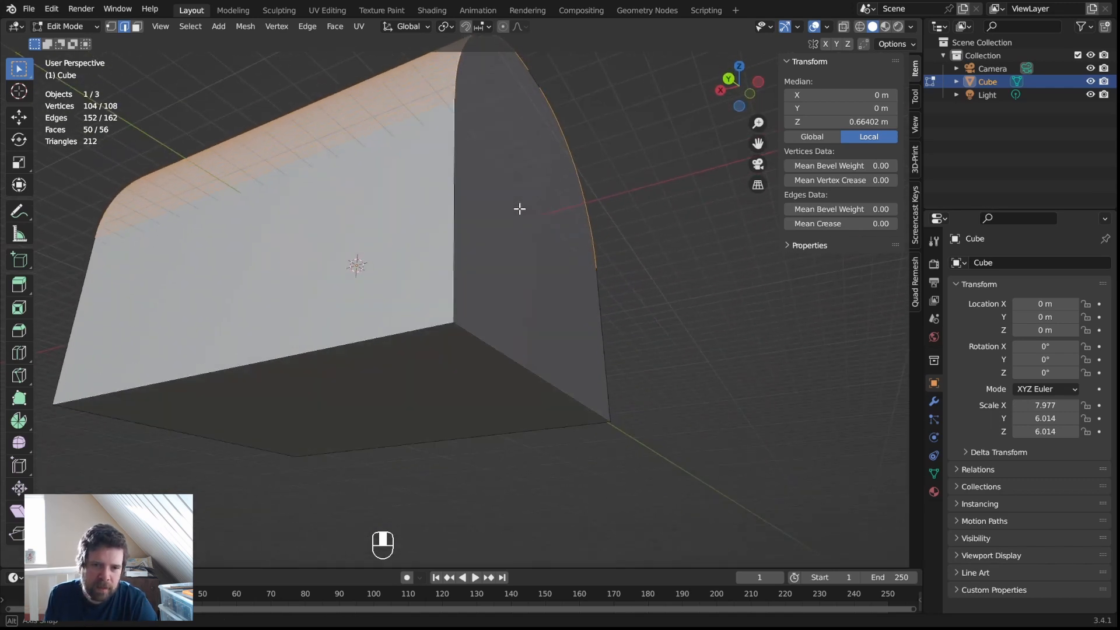
key(3)
click(414, 389)
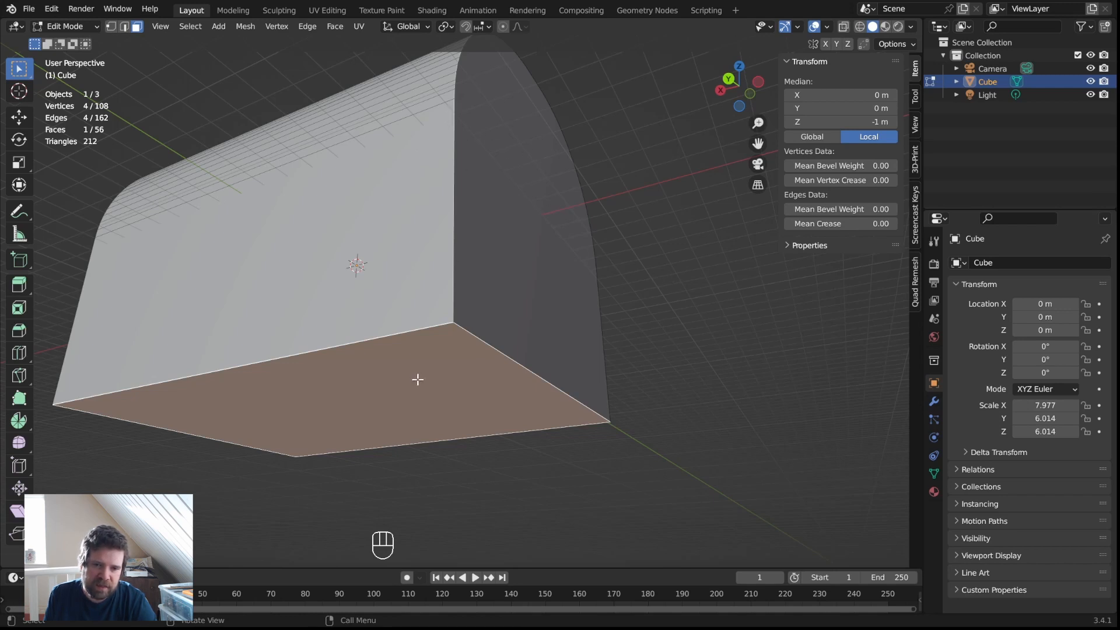
key(g)
key(z)
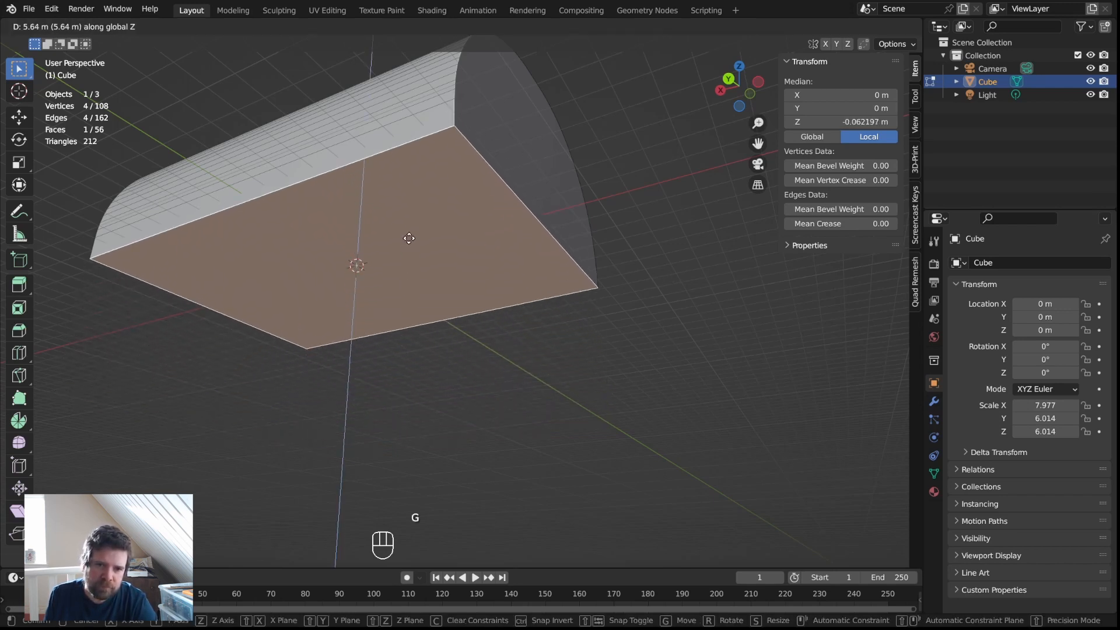
right_click(410, 228)
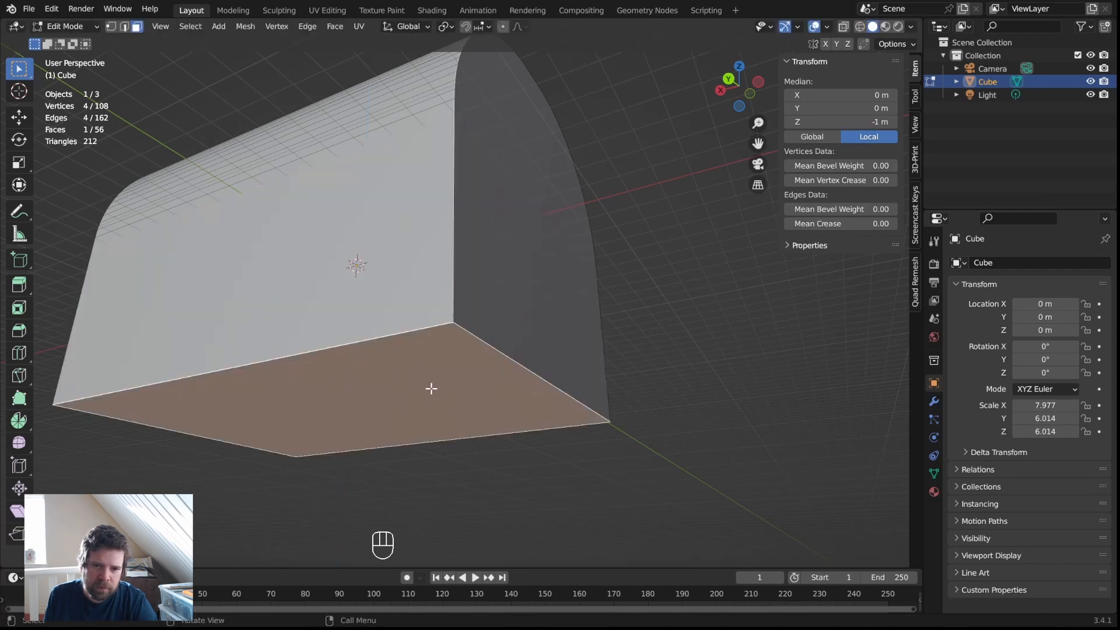
With face selection active, select the bottom face and move it up about 6.11 m along the global Z axis
middle_drag(429, 313, 408, 369)
middle_drag(412, 308, 365, 280)
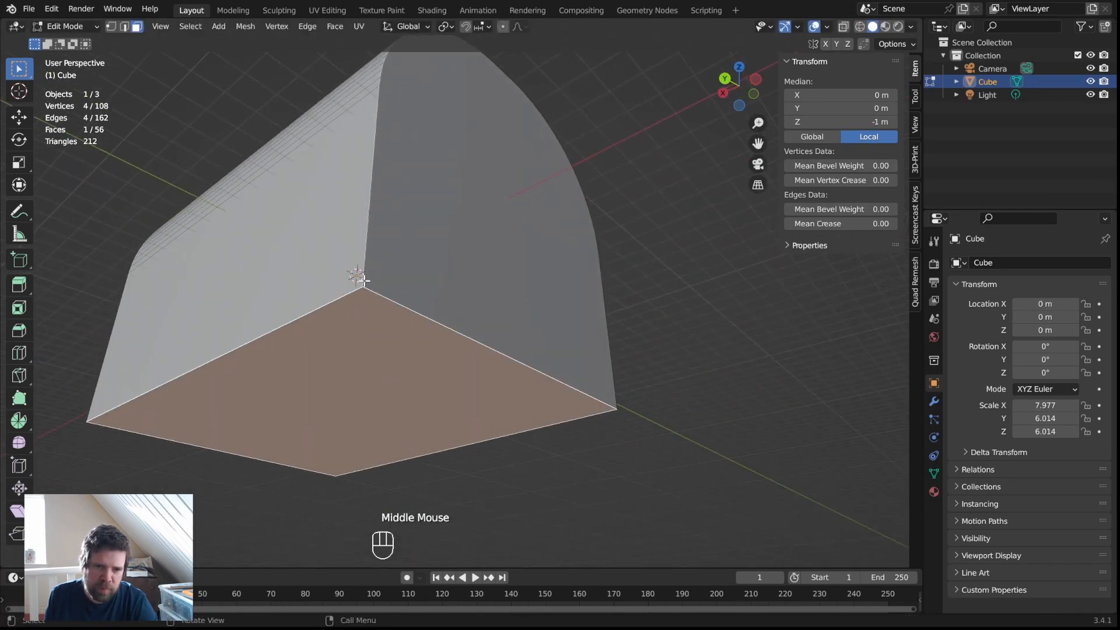
click(137, 28)
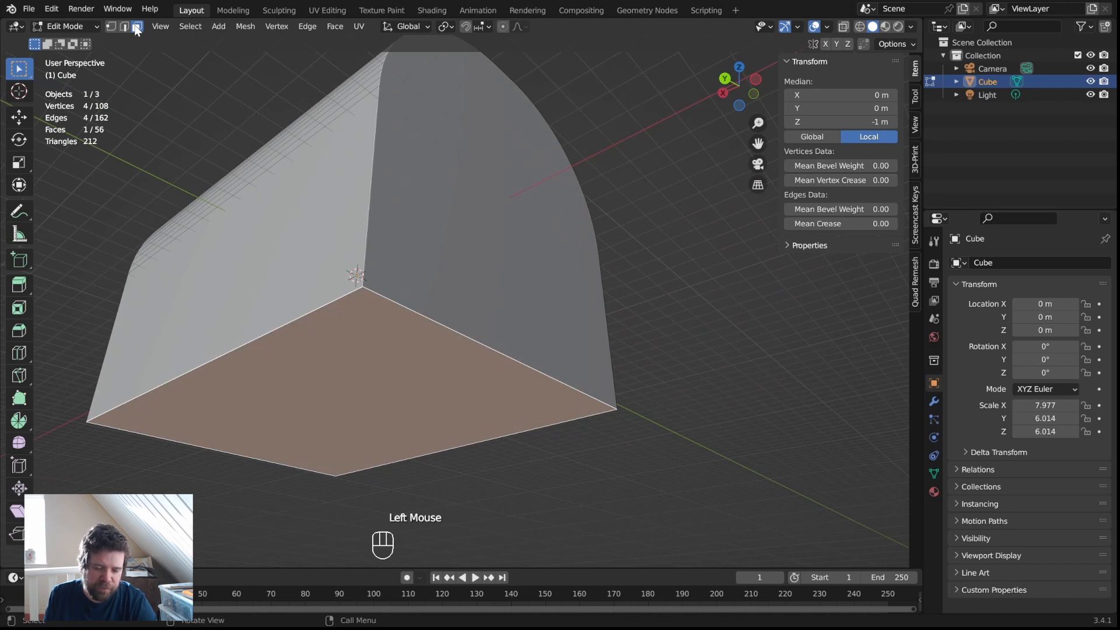
key(3)
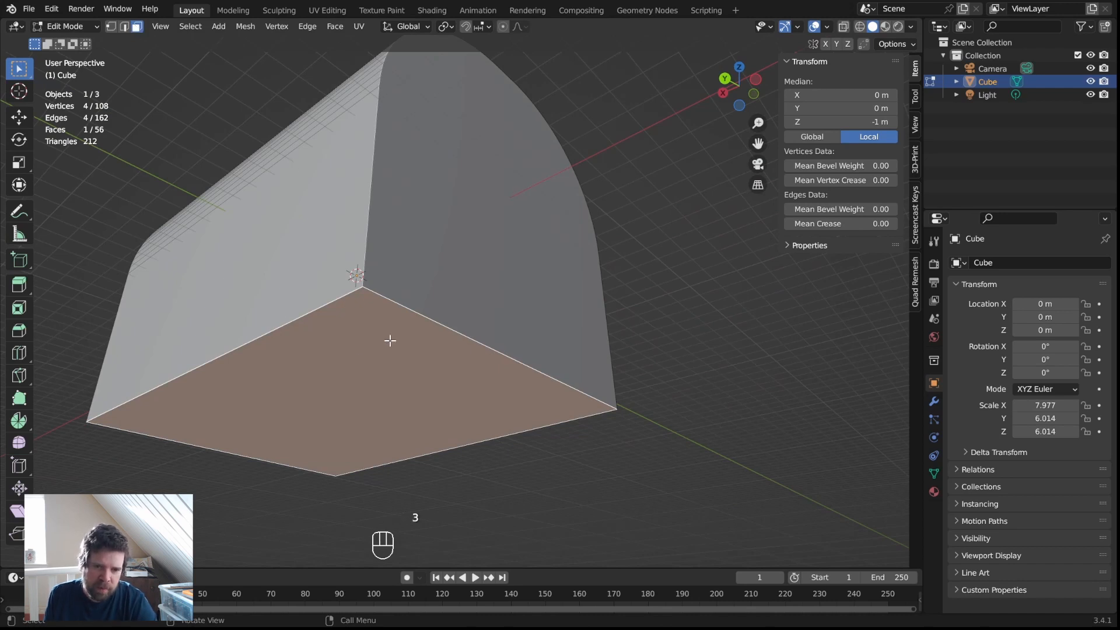
click(374, 354)
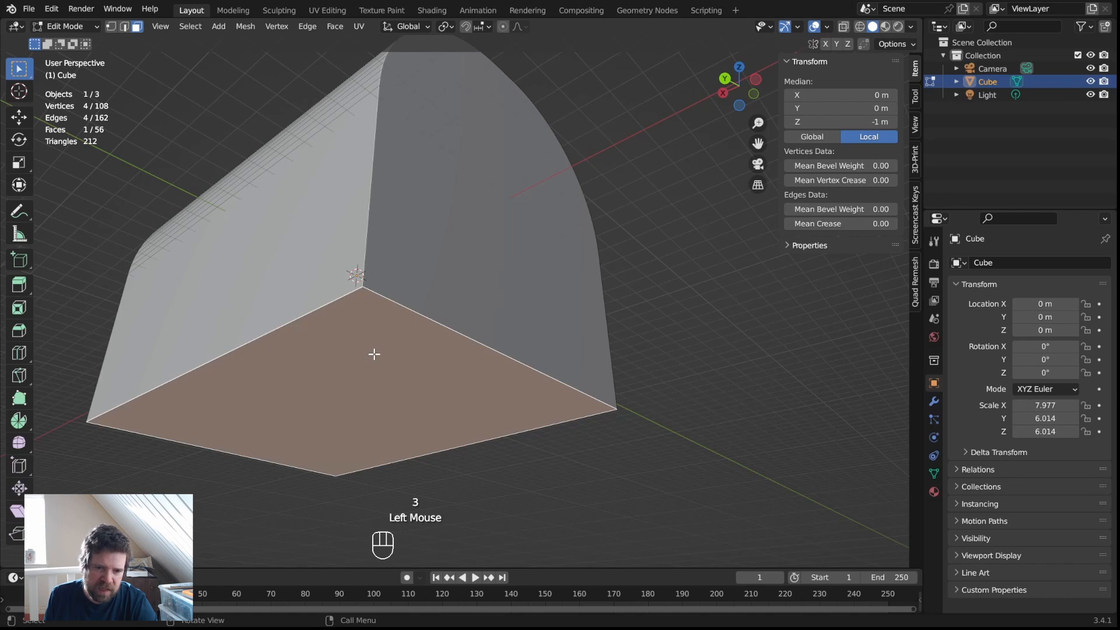
mouse_move(454, 321)
middle_down()
mouse_move(458, 370)
mouse_move(468, 343)
mouse_move(457, 342)
middle_up()
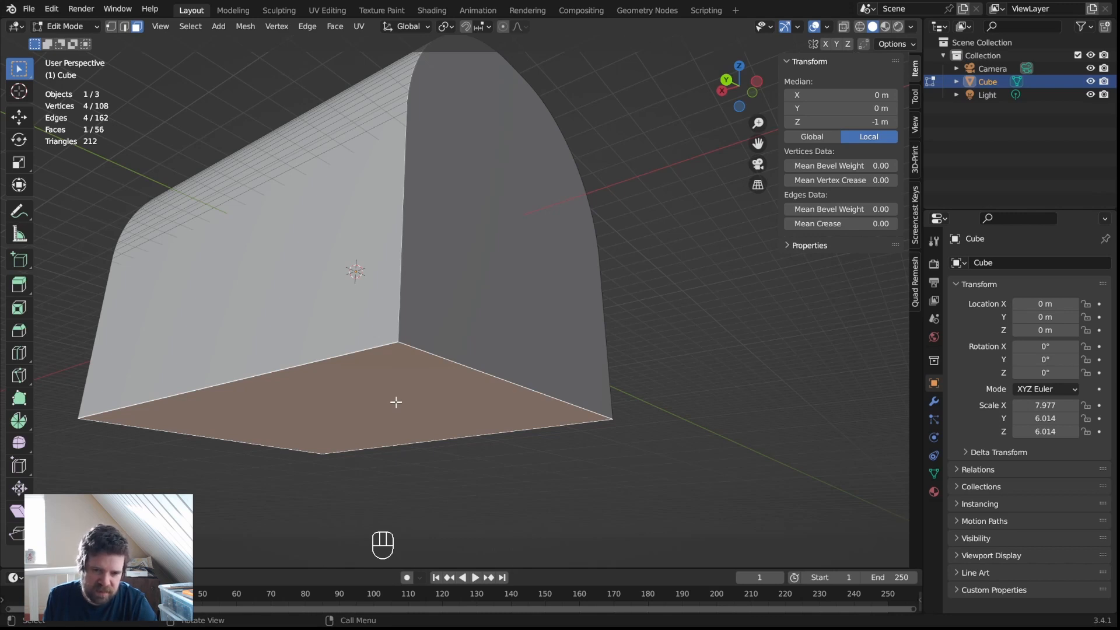
key(g)
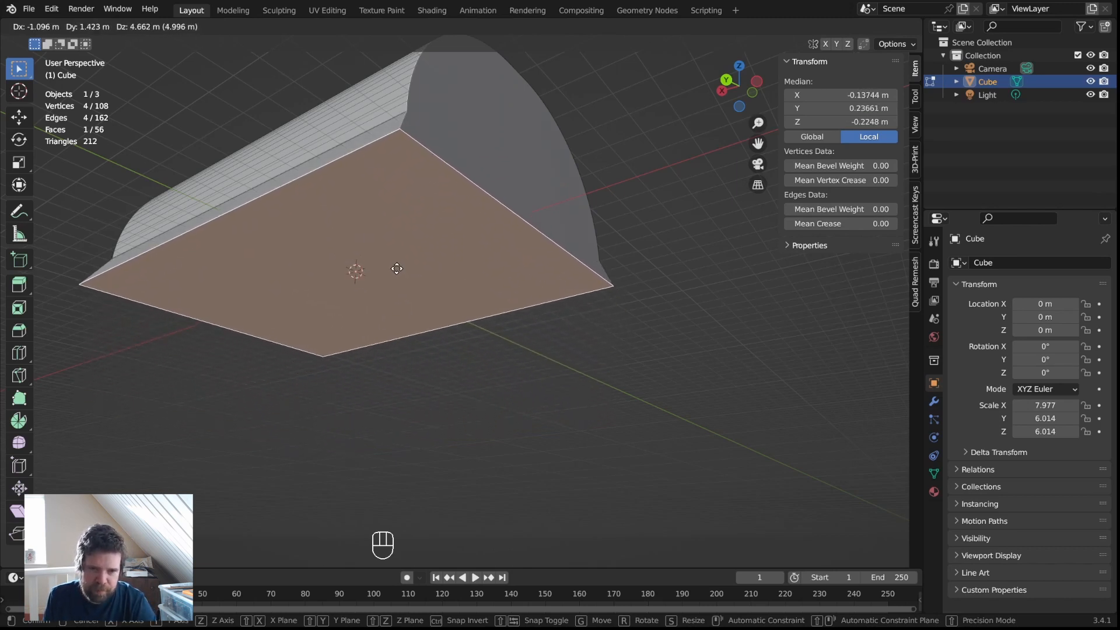
key(z)
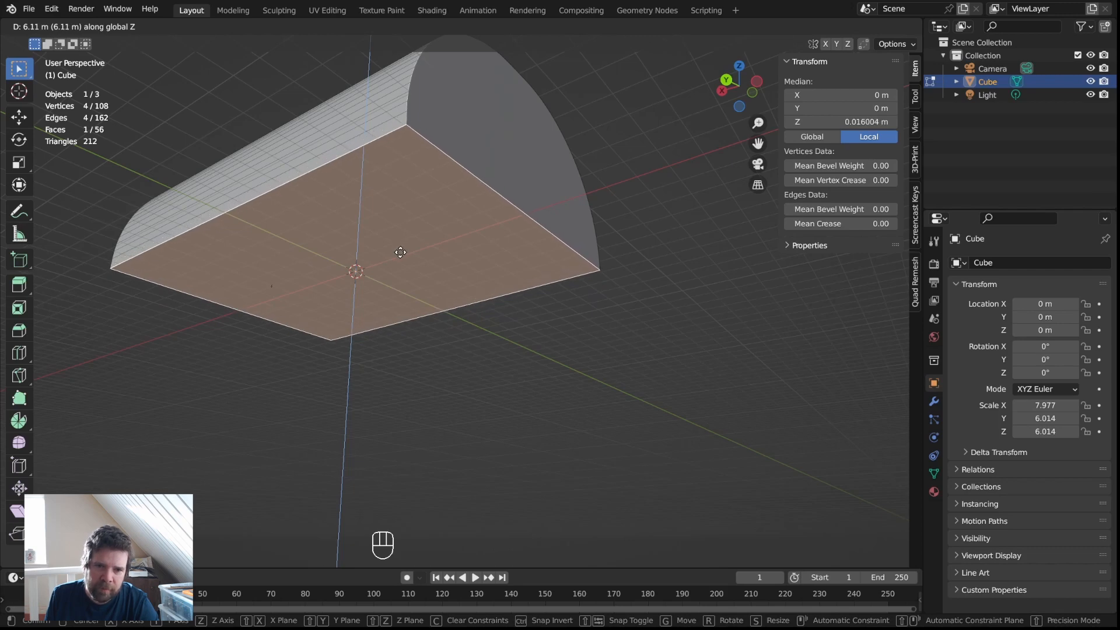
click(400, 252)
Try to extrude the raised bottom face downward along its normal
middle_drag(400, 253, 375, 240)
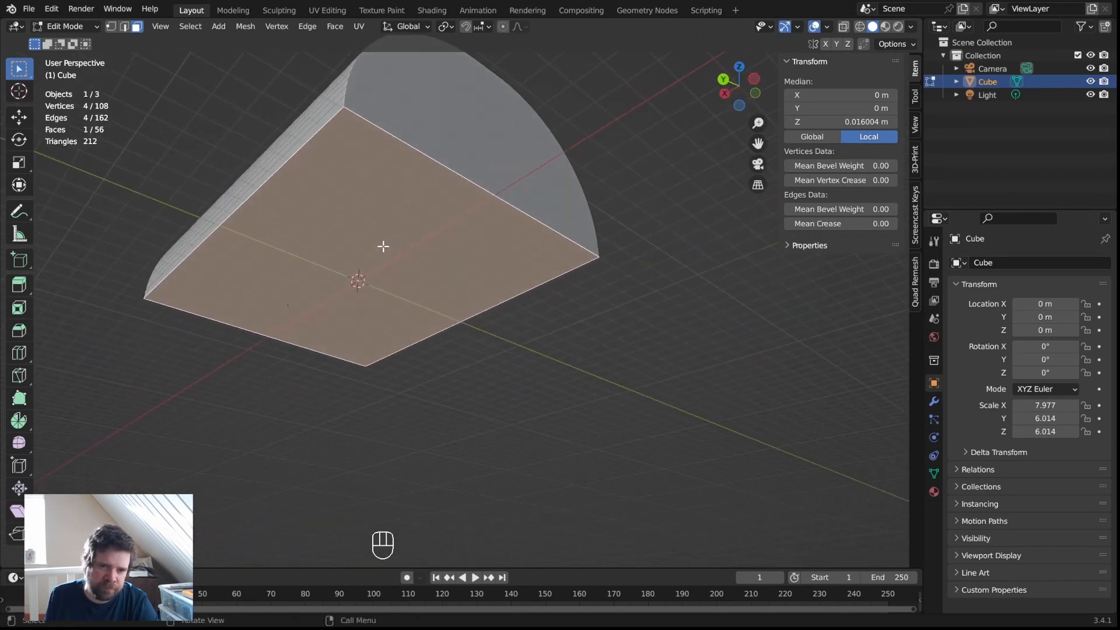
middle_drag(453, 179, 453, 215)
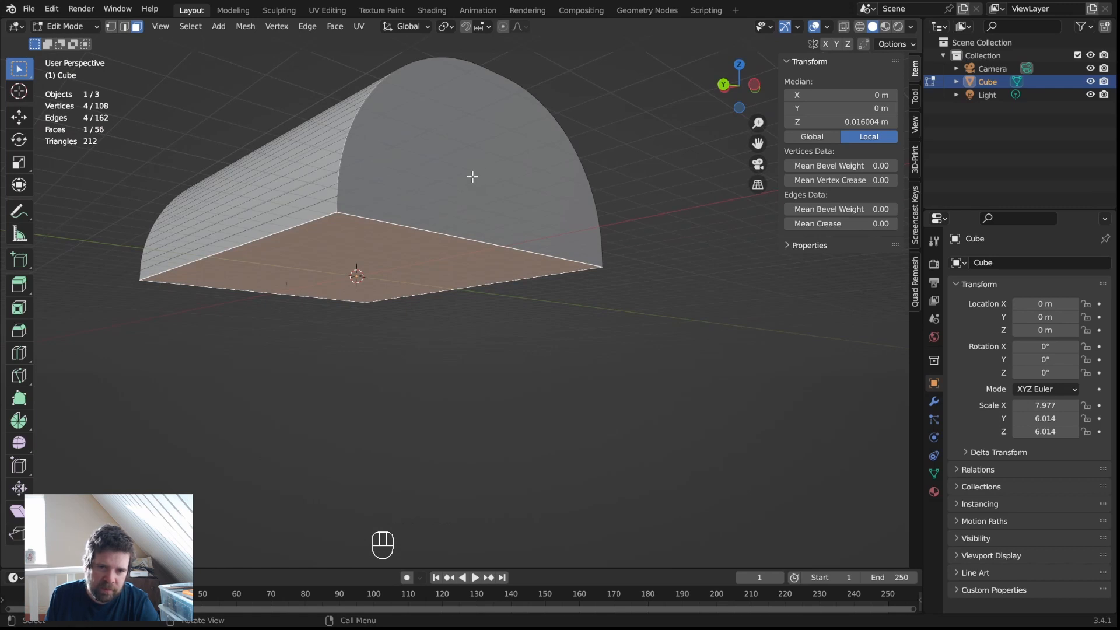
key(e)
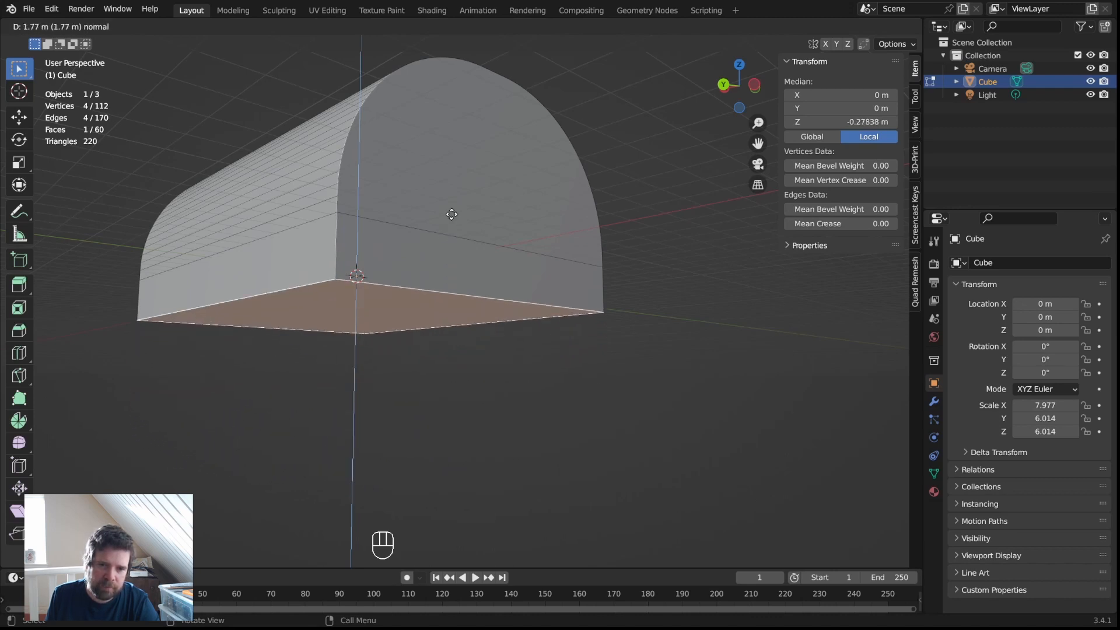
click(454, 197)
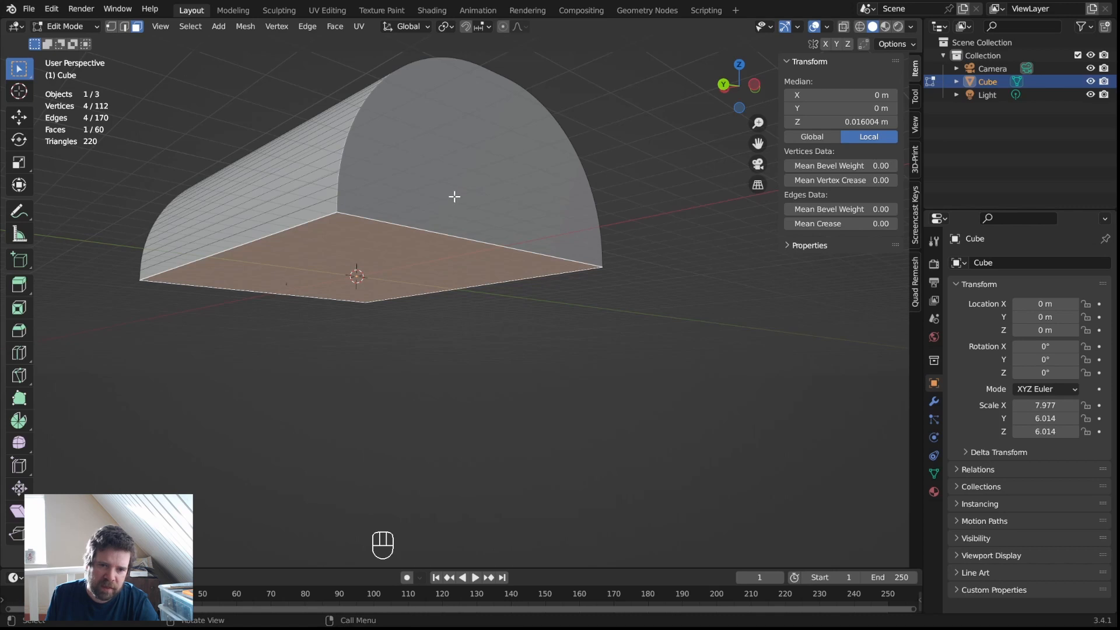
Extrude the bottom face downward to a local median Z of about -1.11 m and examine the new side walls
key(e)
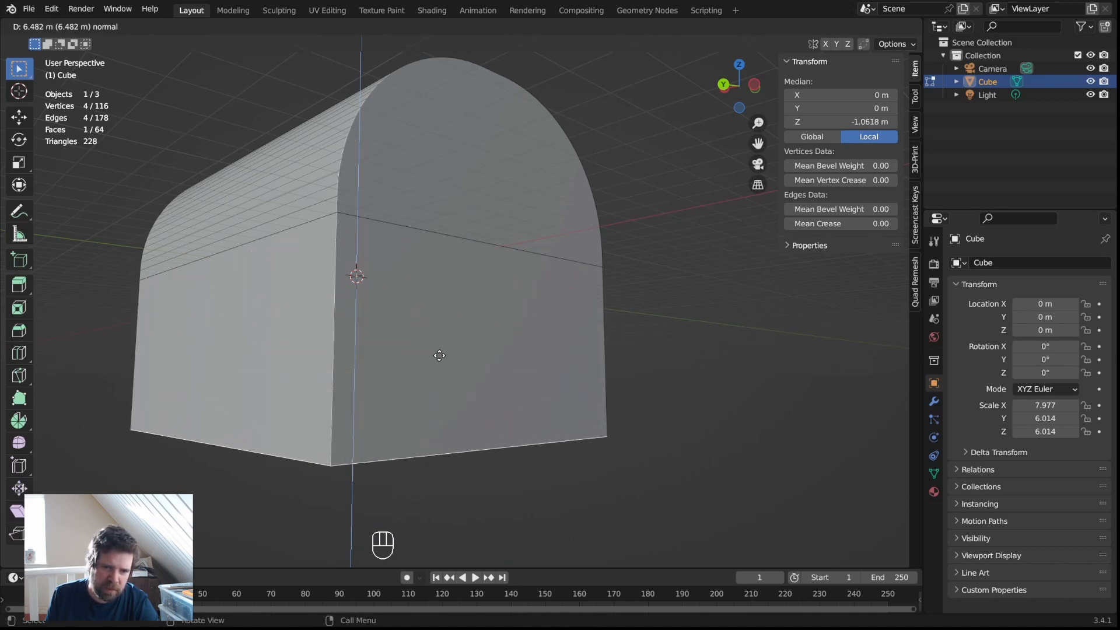
click(440, 363)
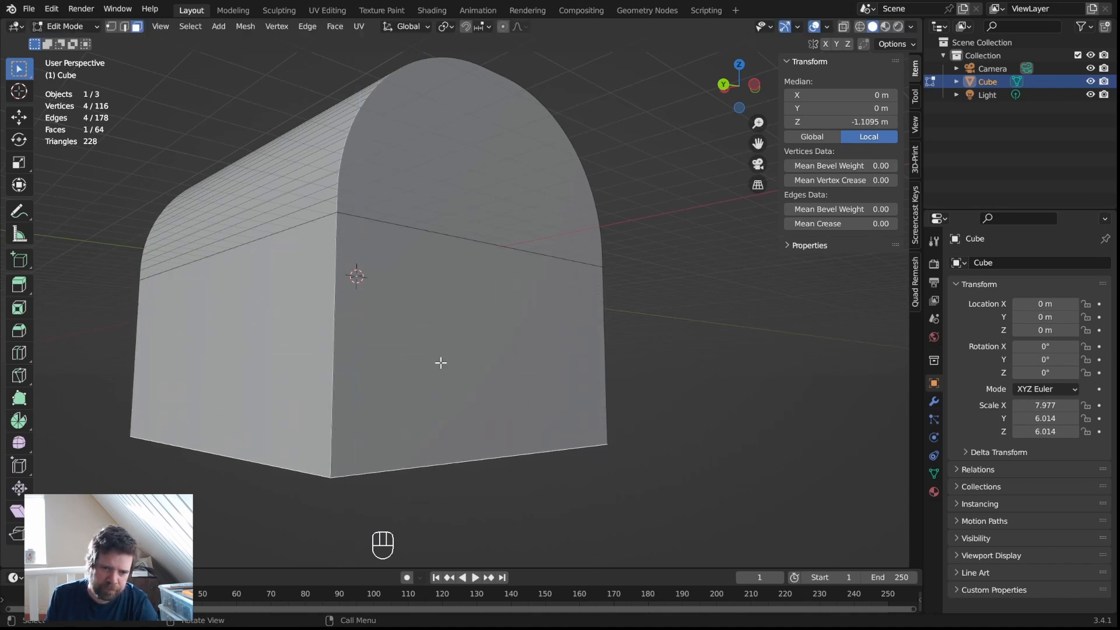
middle_drag(438, 311, 450, 344)
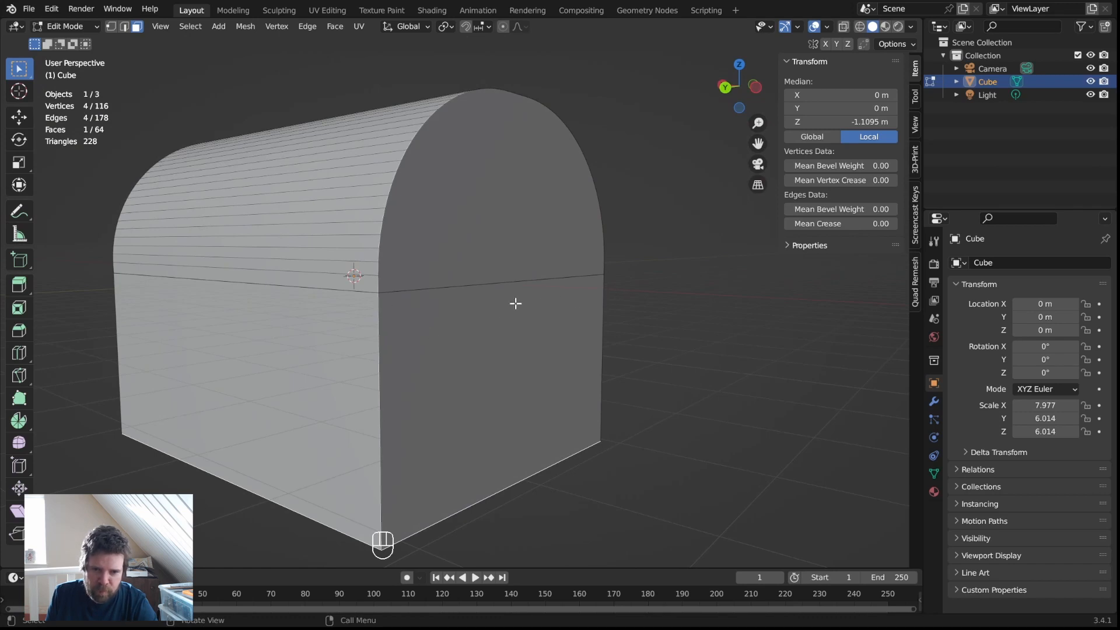
middle_drag(471, 469, 486, 450)
Undo the tall extrusion and extrude the bottom face slightly downward, to a local median Z of about -0.034 m
key(ctrl+z)
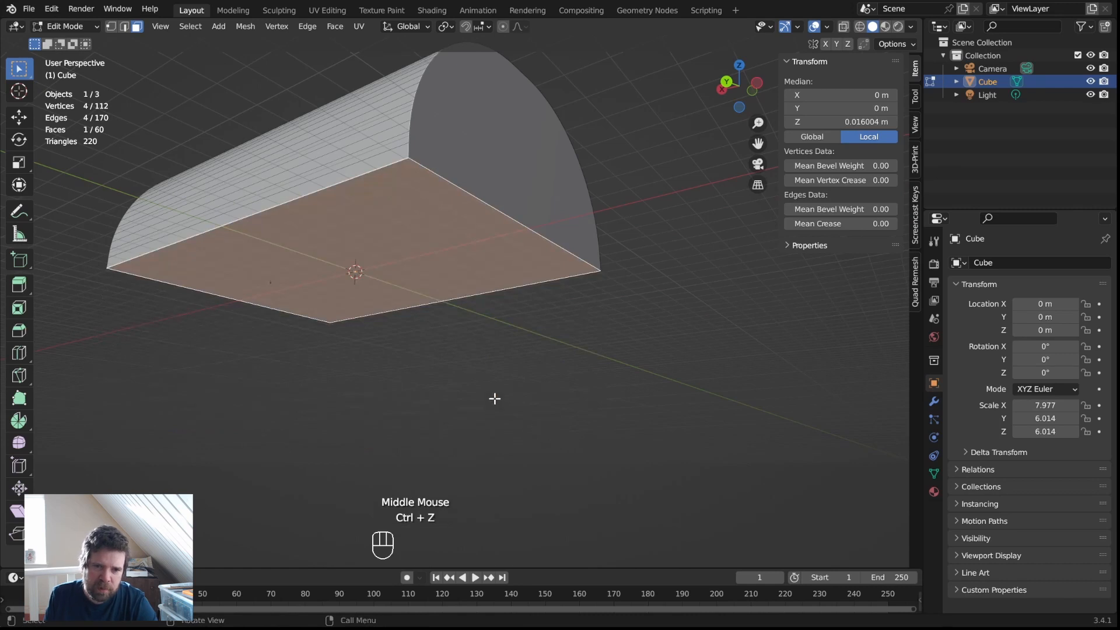
mouse_move(511, 254)
middle_down()
mouse_move(513, 273)
mouse_move(513, 260)
middle_up()
key(e)
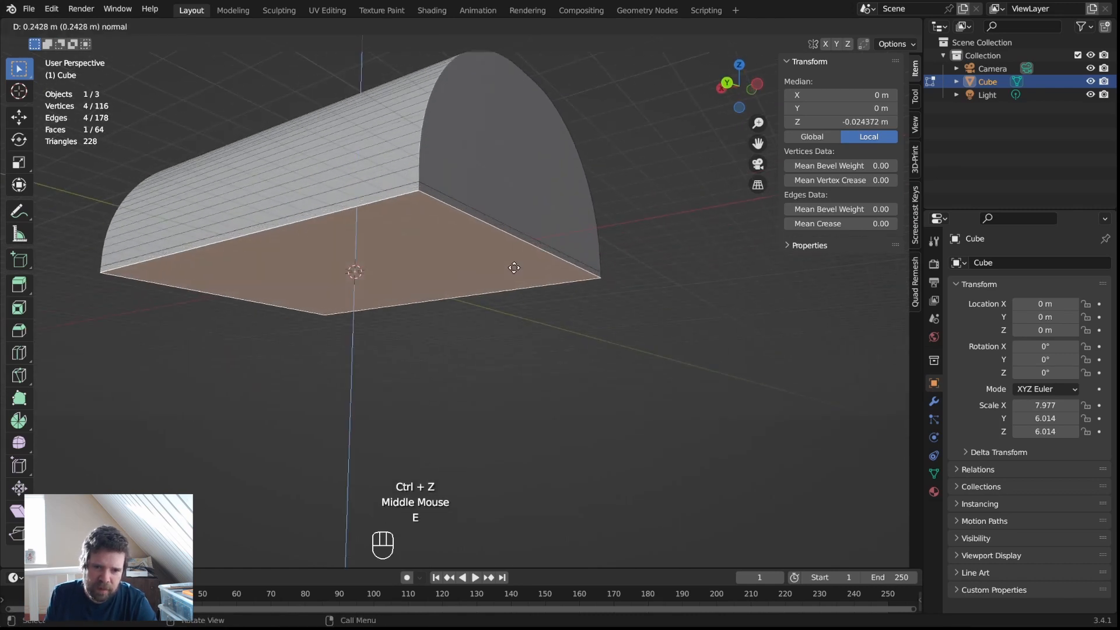
click(513, 268)
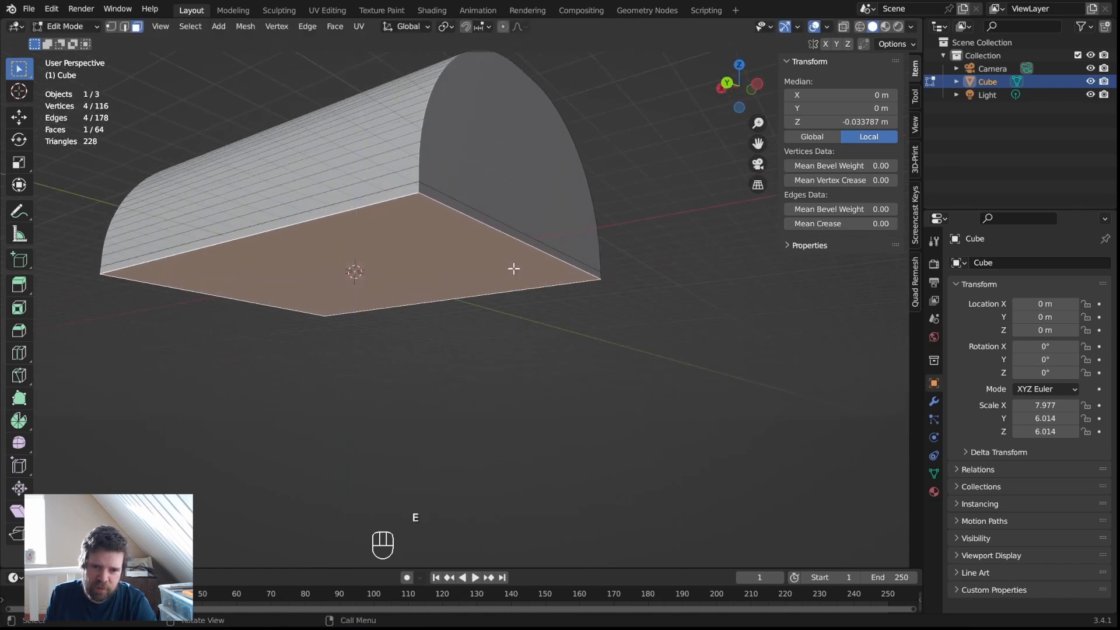
Extrude the bottom face downward twice, to a local median Z of about -0.11 m and again to about -1.09 m
key(e)
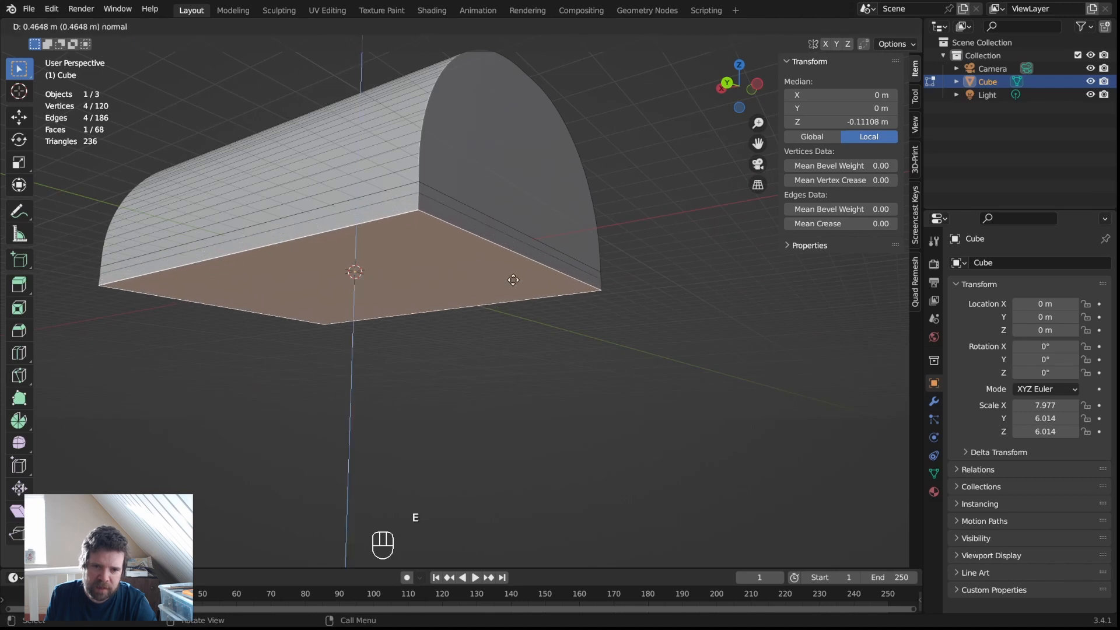
click(513, 280)
key(e)
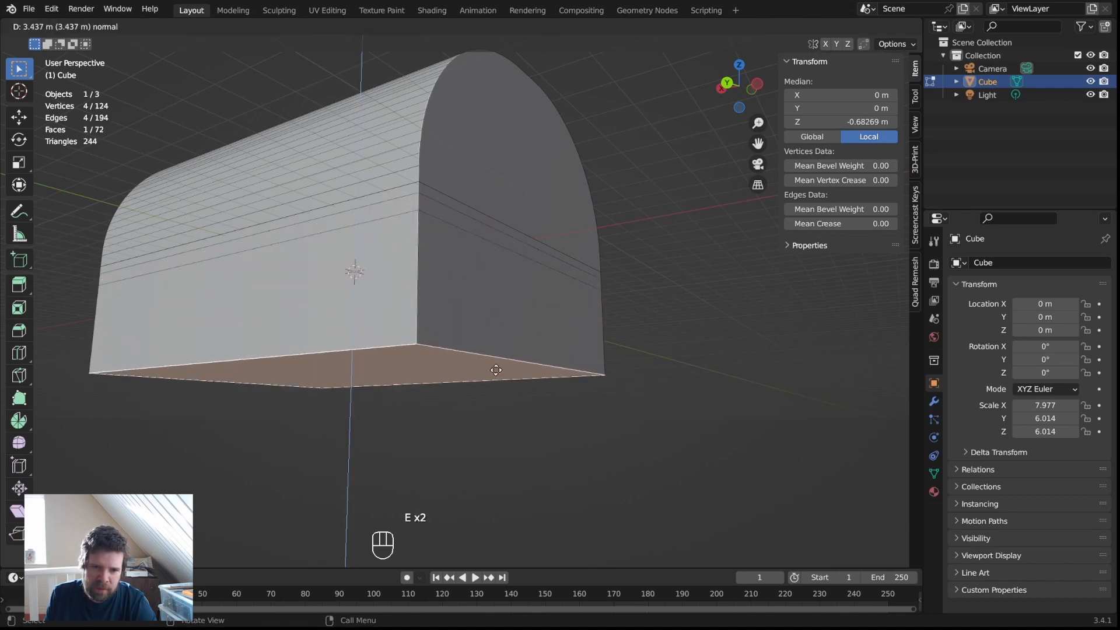
click(490, 430)
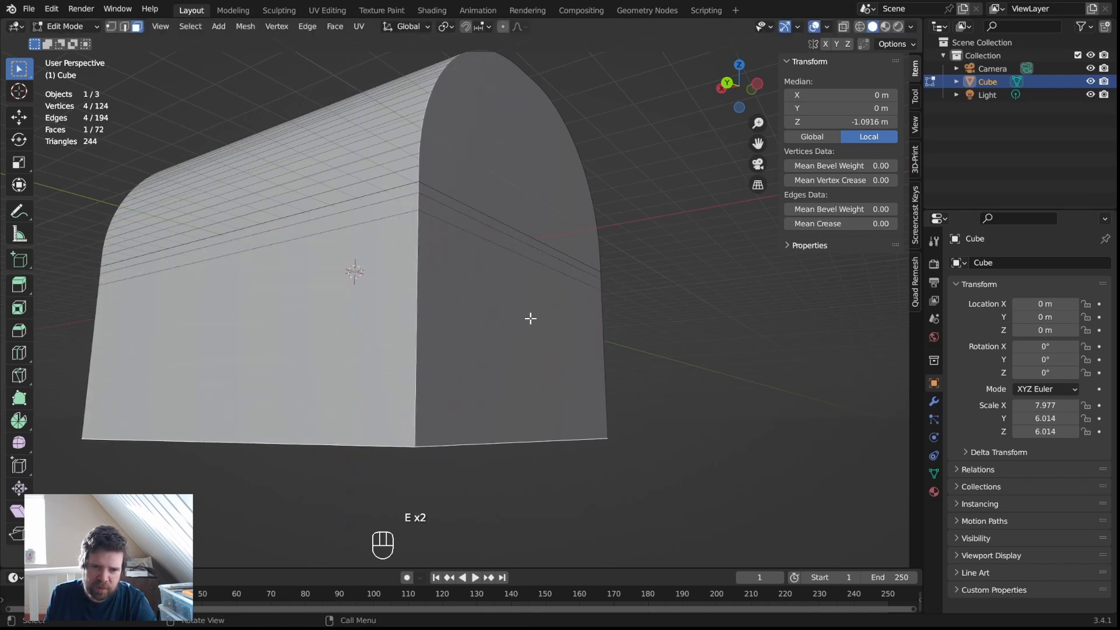
mouse_move(530, 317)
middle_down()
mouse_move(537, 392)
mouse_move(519, 333)
middle_up()
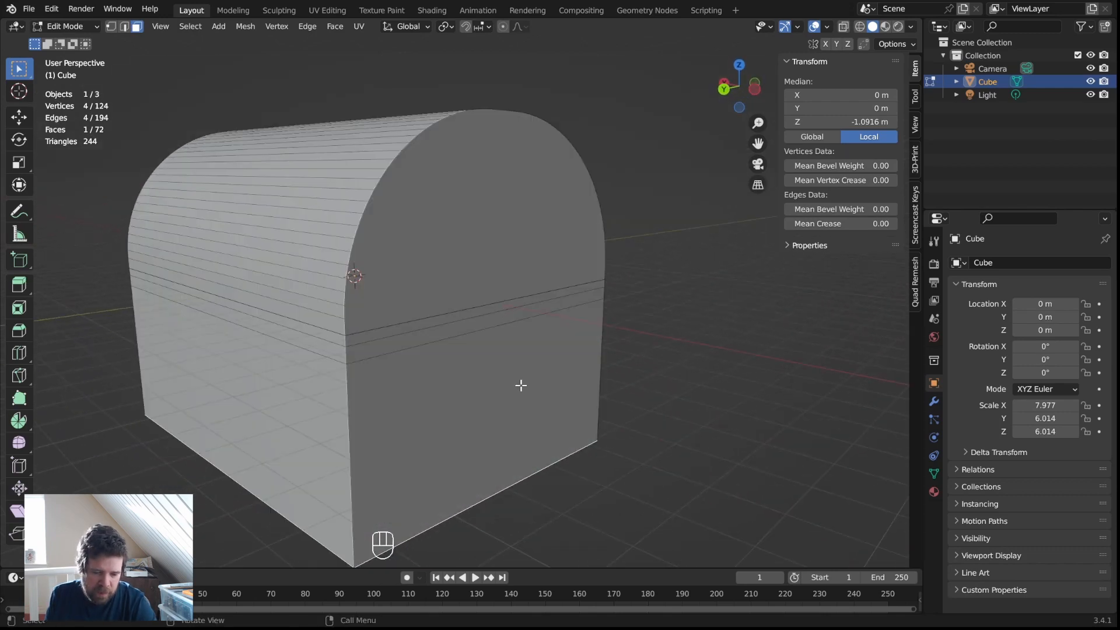
With edge selection active, move the middle seam edge on the negative-X end inward along global X to a local X of about -0.955 m
key(2)
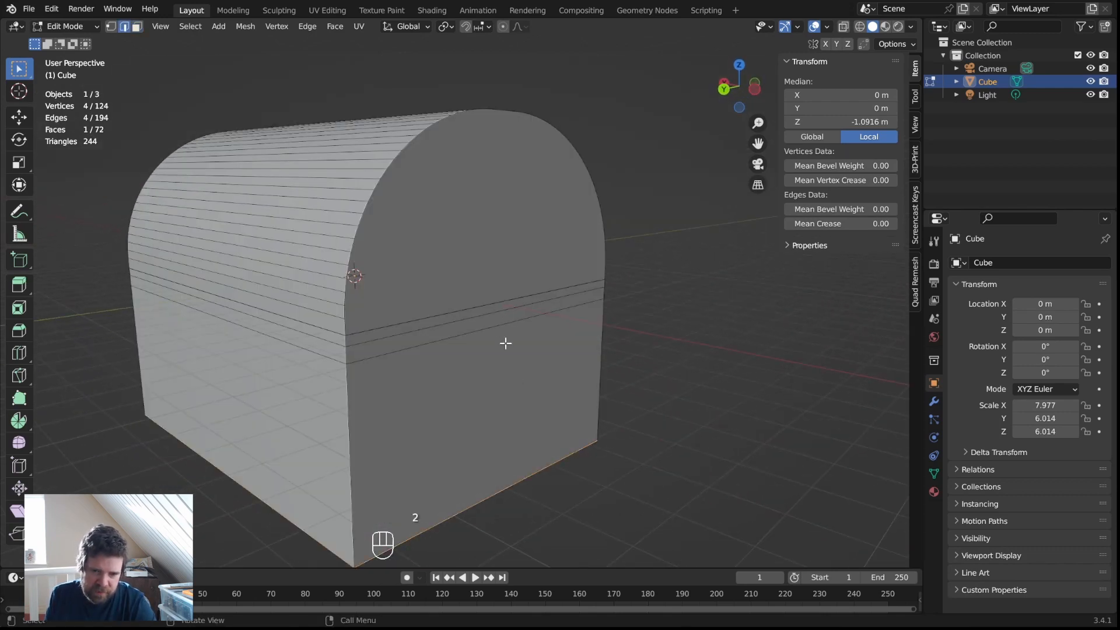
click(496, 309)
middle_drag(496, 309, 622, 387)
key(g)
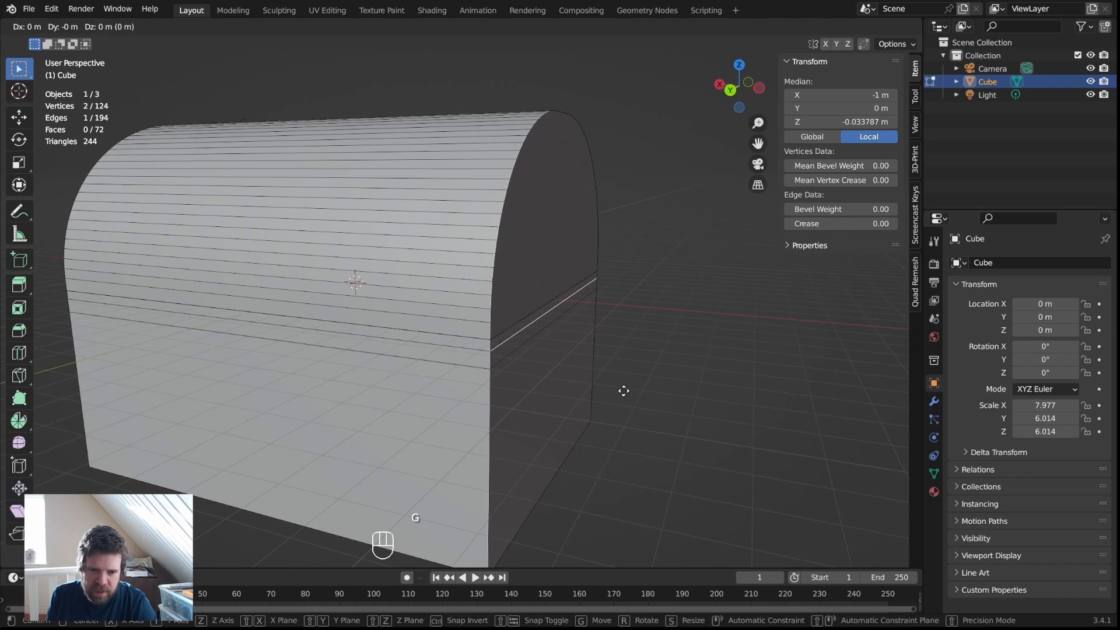
key(x)
click(614, 389)
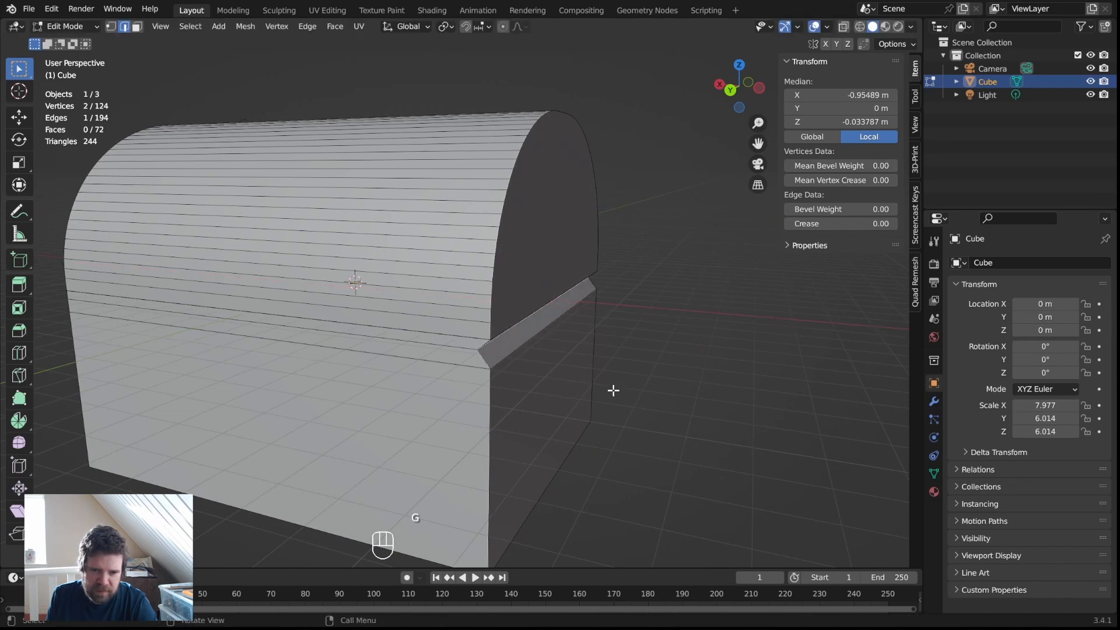
Select the middle seam edge on the positive-X end and move it slightly inward along the global X axis
middle_drag(652, 376, 732, 365)
click(433, 333)
mouse_move(433, 333)
middle_down()
mouse_move(469, 352)
mouse_move(447, 346)
middle_up()
key(g)
key(x)
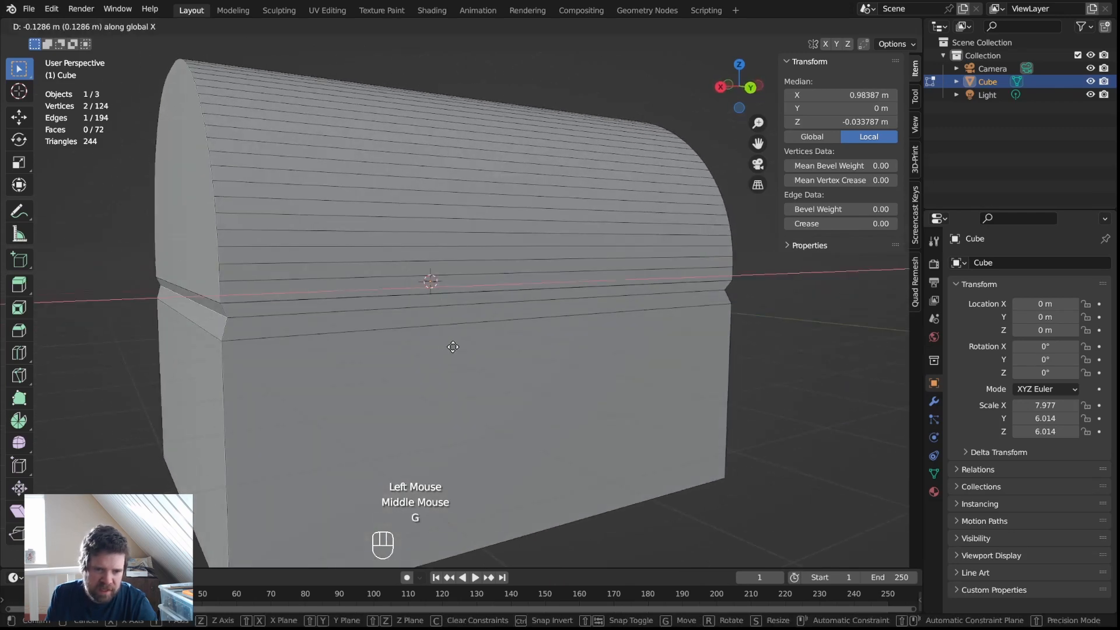
click(459, 346)
Select the middle seam edge on the positive-Y long side and move it inward along global Y to a local Y of about 0.958 m
click(460, 304)
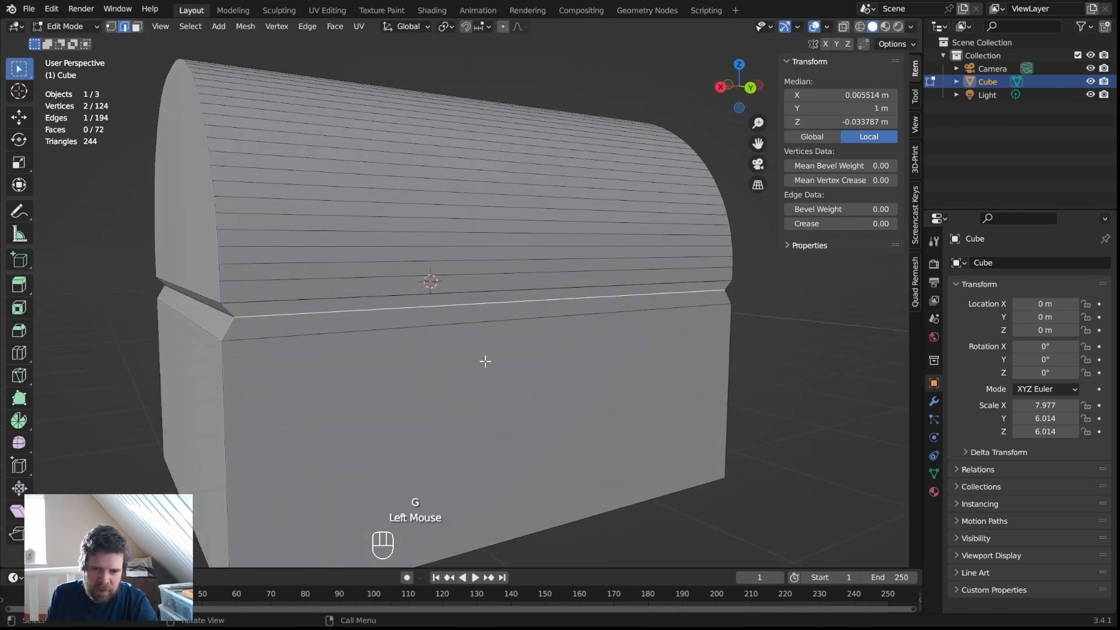
scroll(579, 300, down, 2)
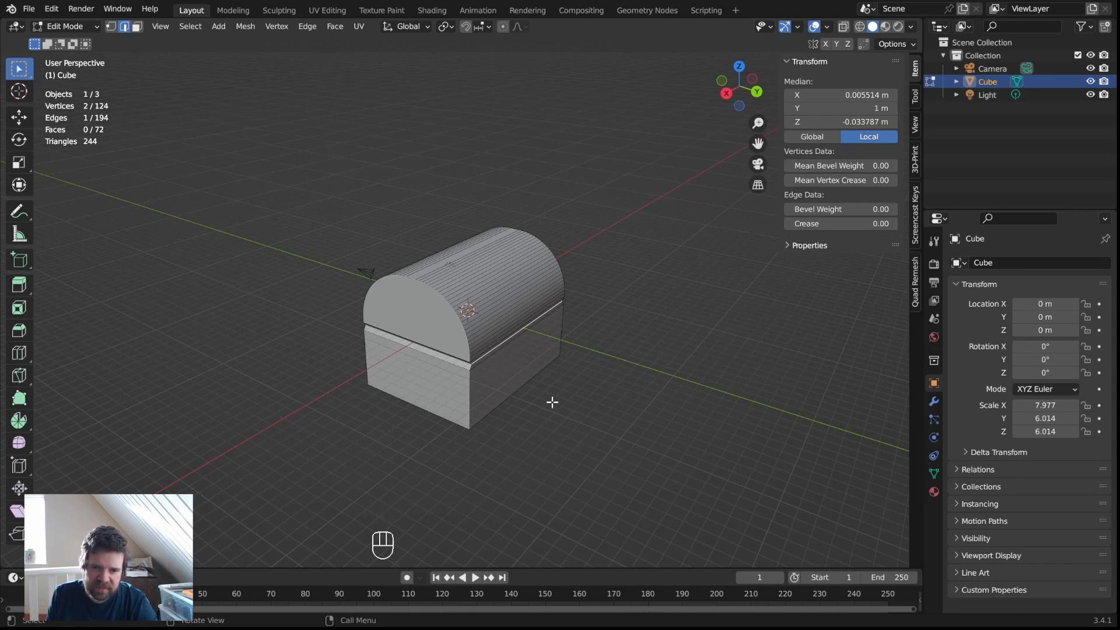
scroll(569, 385, up, 2)
middle_drag(570, 385, 536, 399)
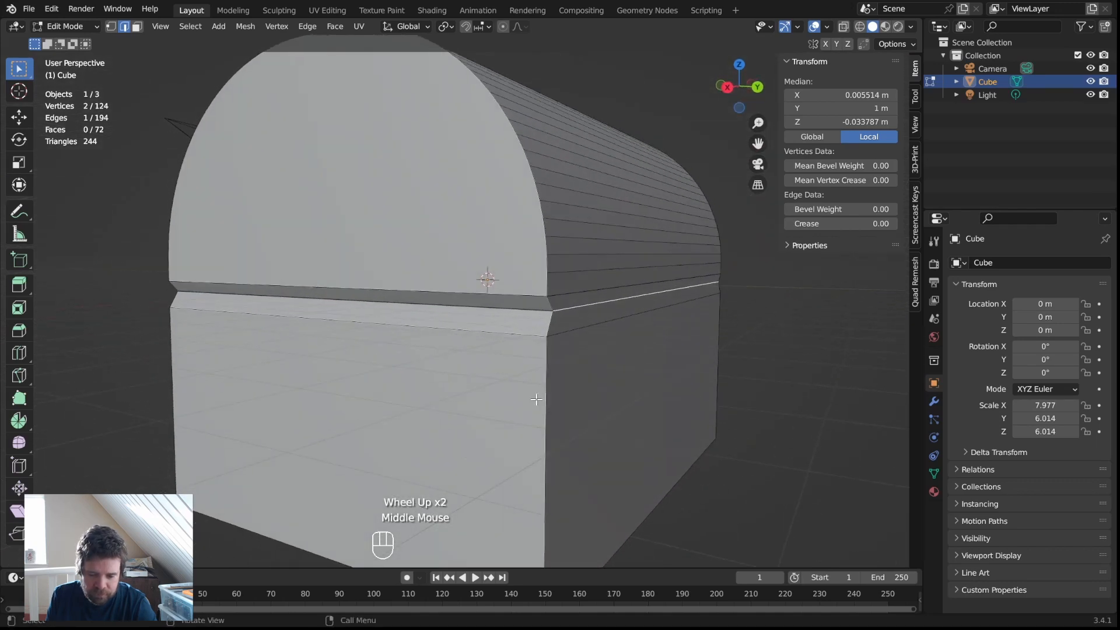
key(g)
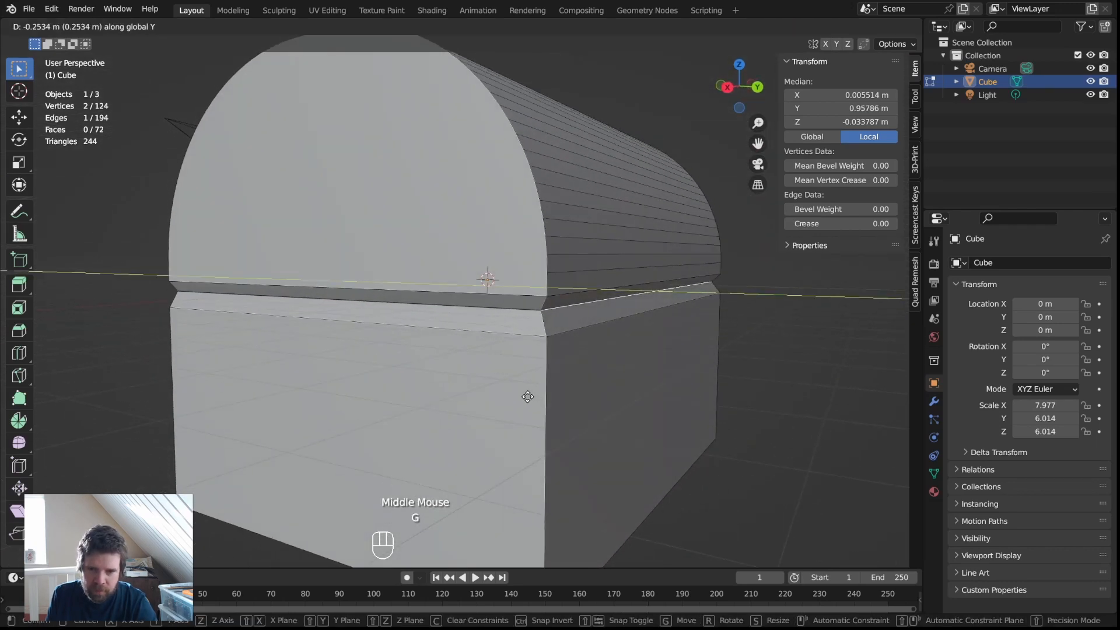
click(527, 397)
Move the middle seam edge on the negative-Y long side inward along global Y by about 0.26 m
middle_drag(252, 360, 390, 308)
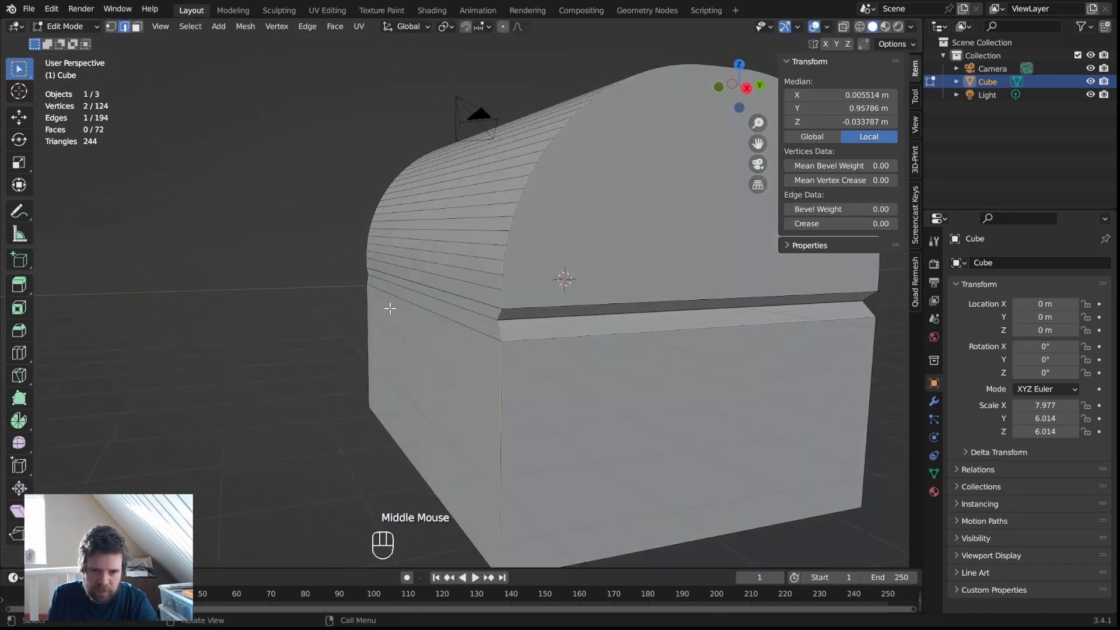
click(408, 296)
key(g)
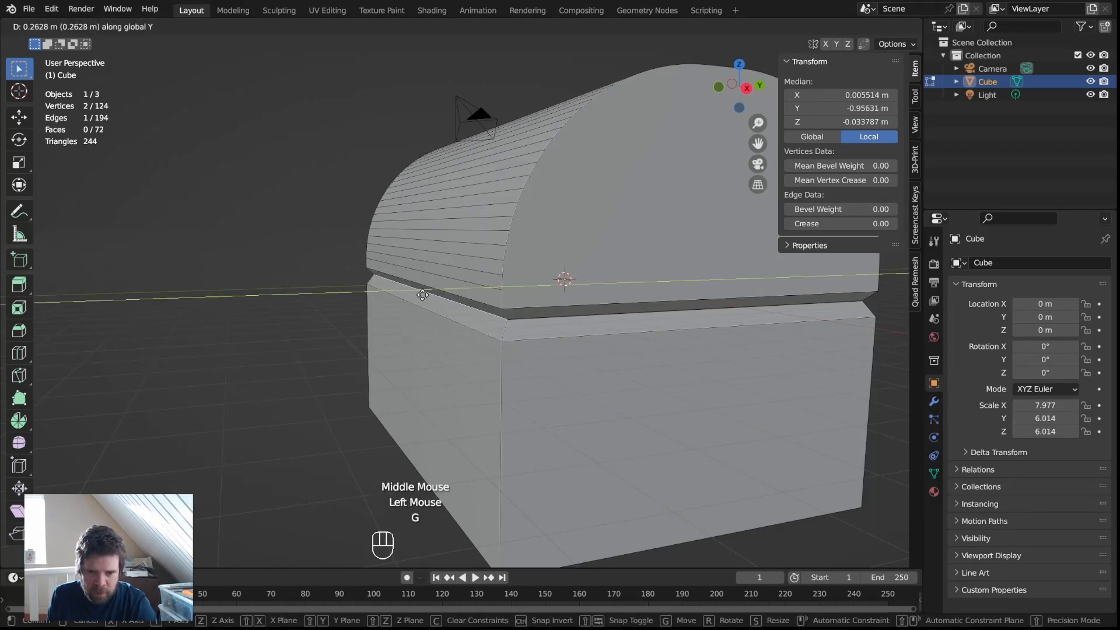
click(423, 299)
Return to Object Mode and select the whole chest object
scroll(424, 299, down, 2)
middle_drag(477, 311, 373, 376)
key(Tab)
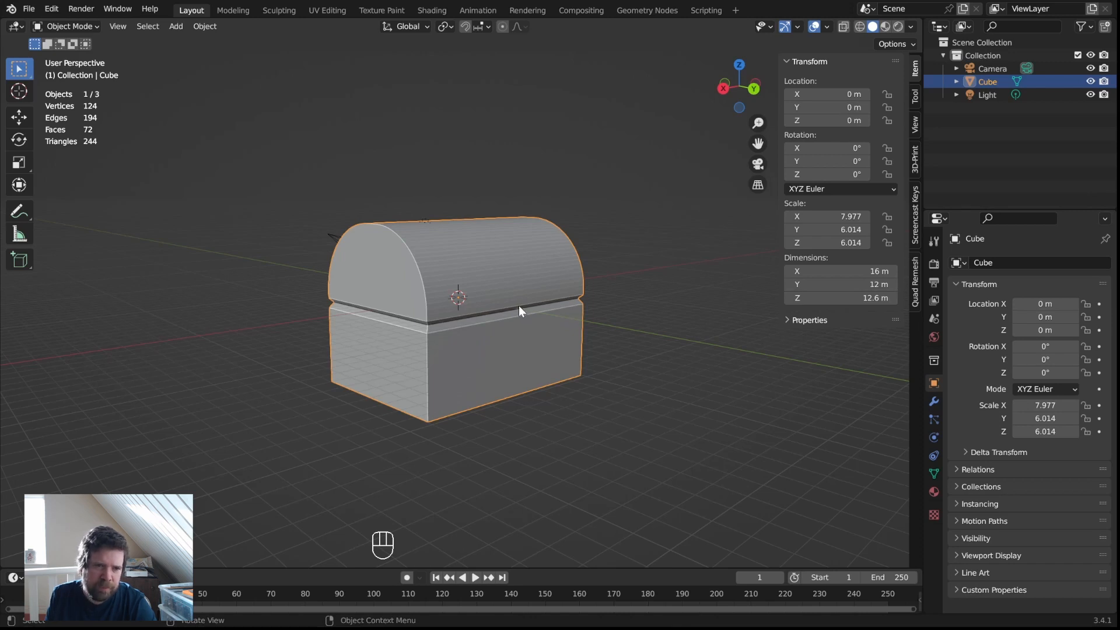
click(538, 206)
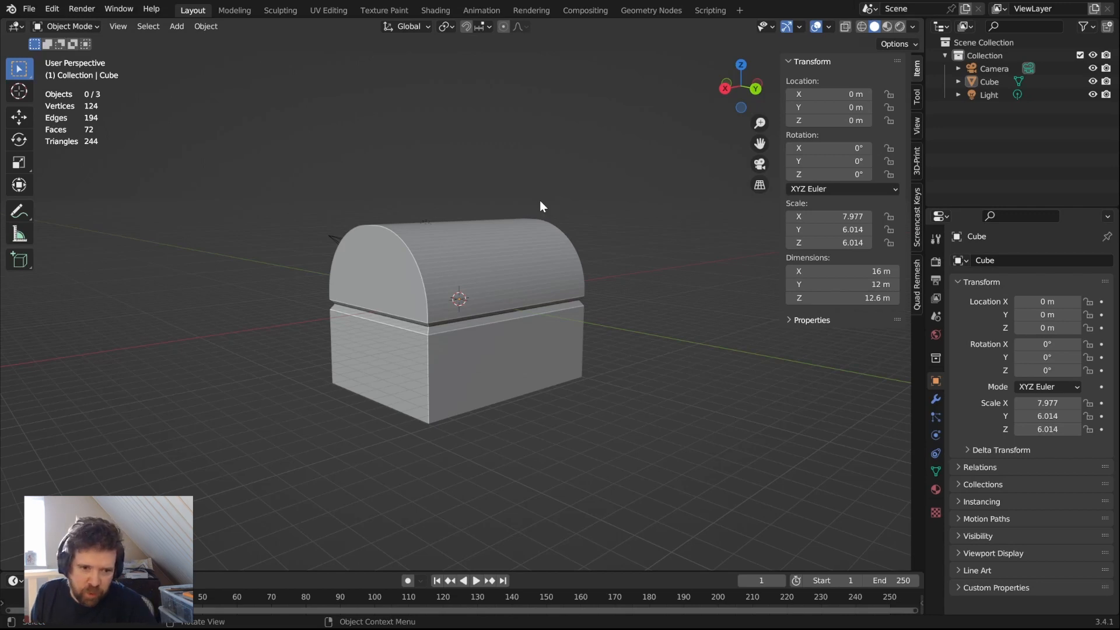
click(529, 271)
Export the chest in STL format as treachure-chest.stl to D:\videos\treasure-chest\, with Selection Only enabled
click(29, 9)
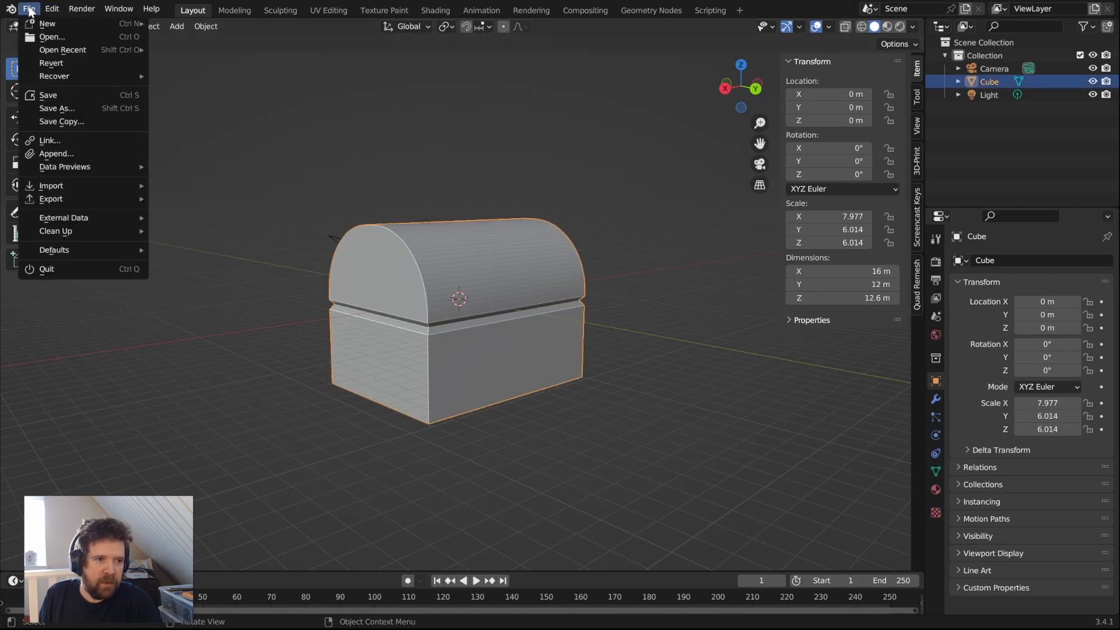
mouse_move(75, 199)
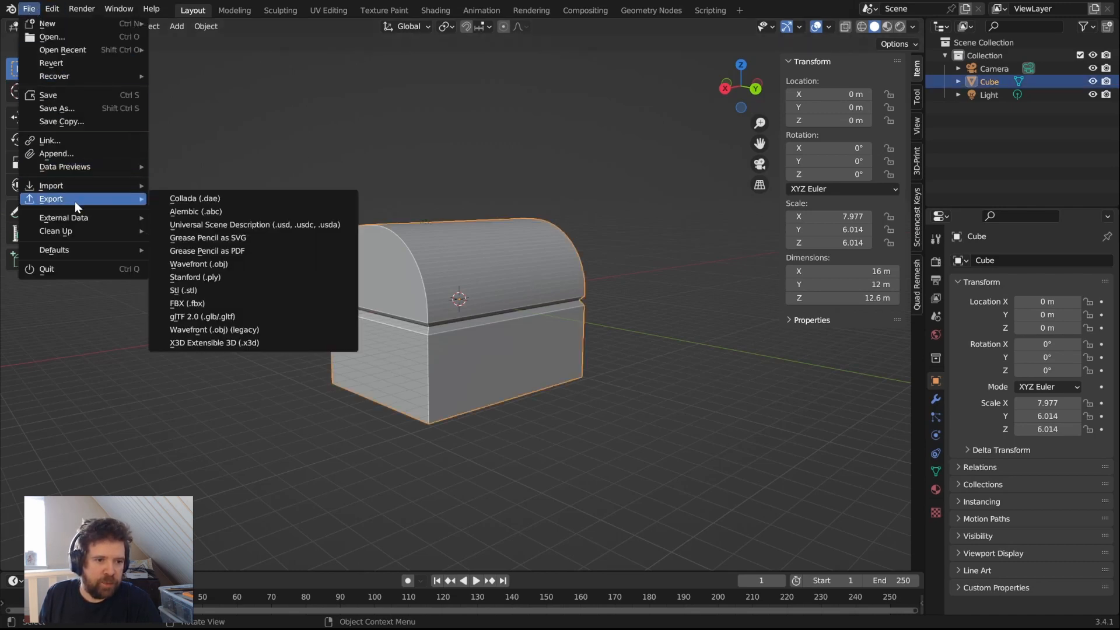
click(202, 292)
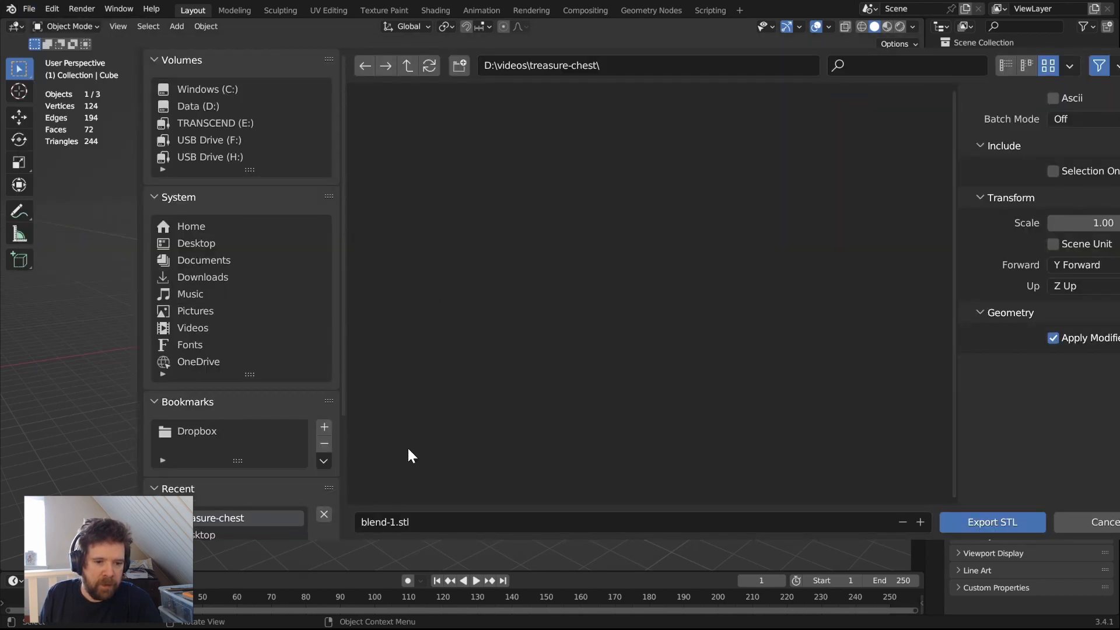
click(458, 521)
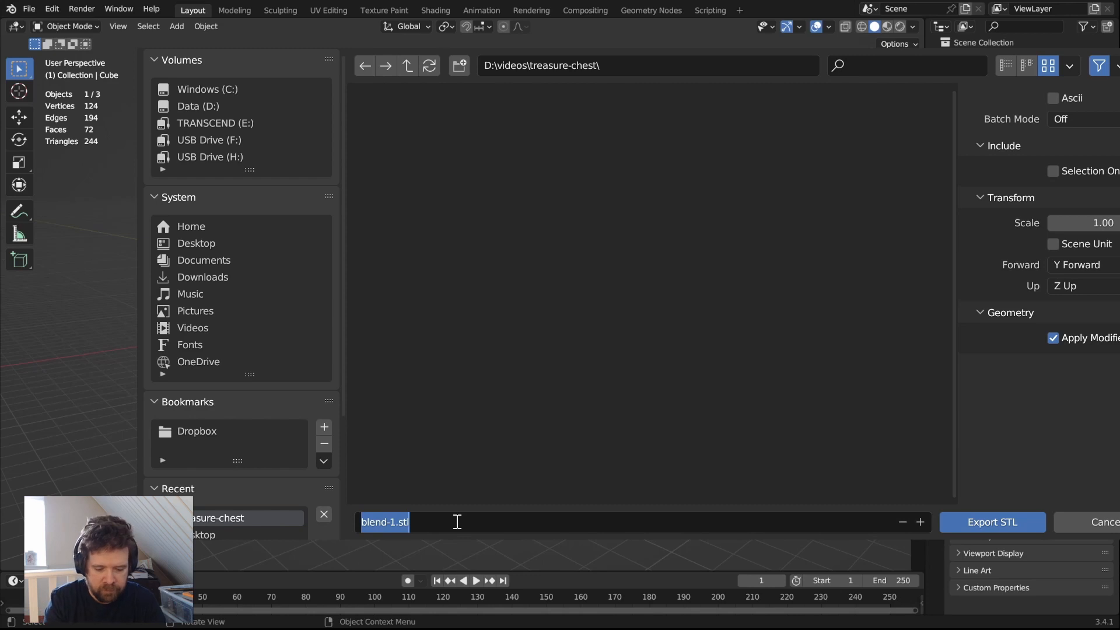
text(treach)
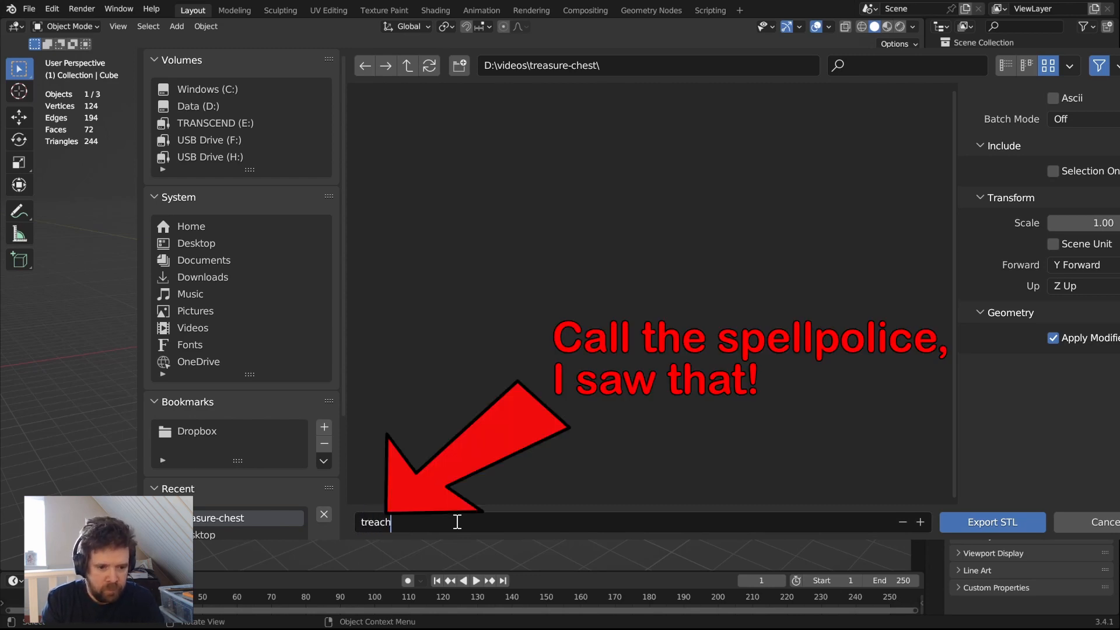
text(ure-ch)
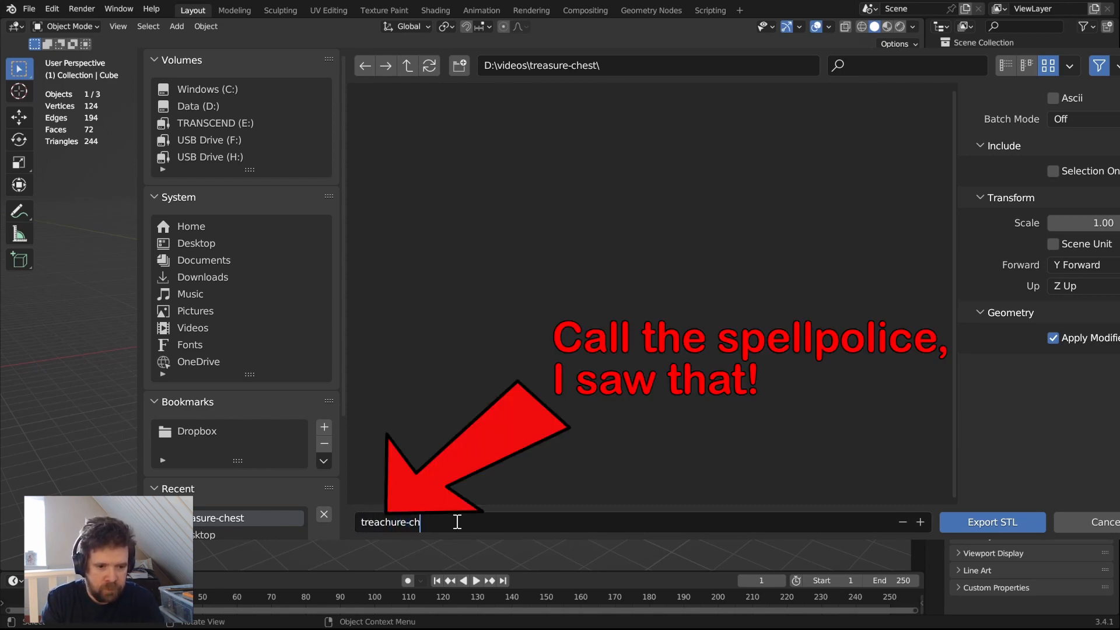
text(est.stl)
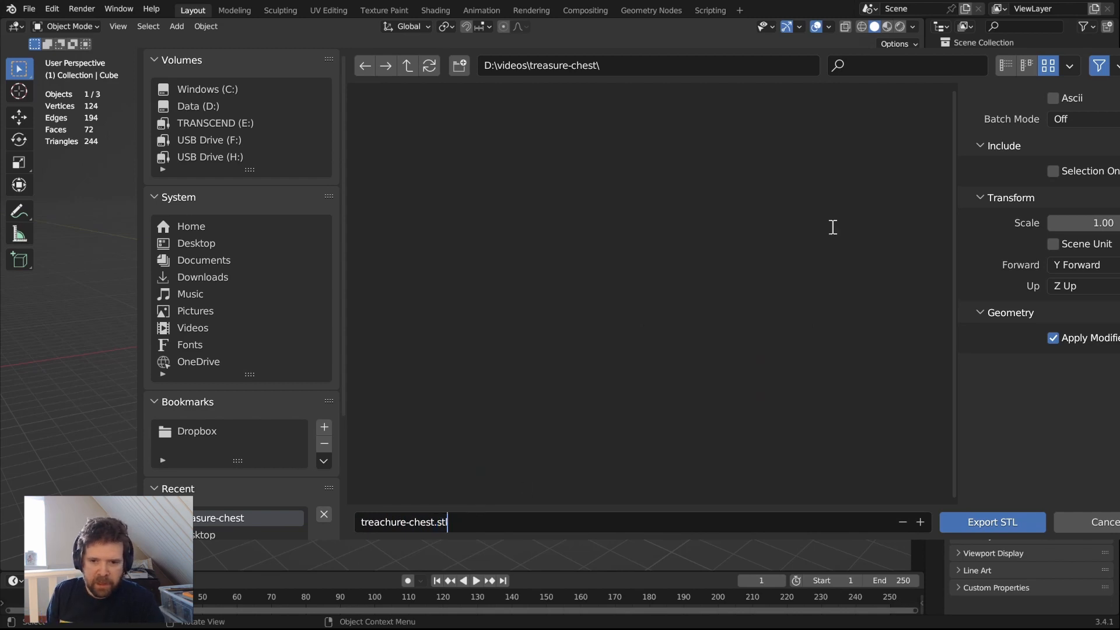
click(1053, 173)
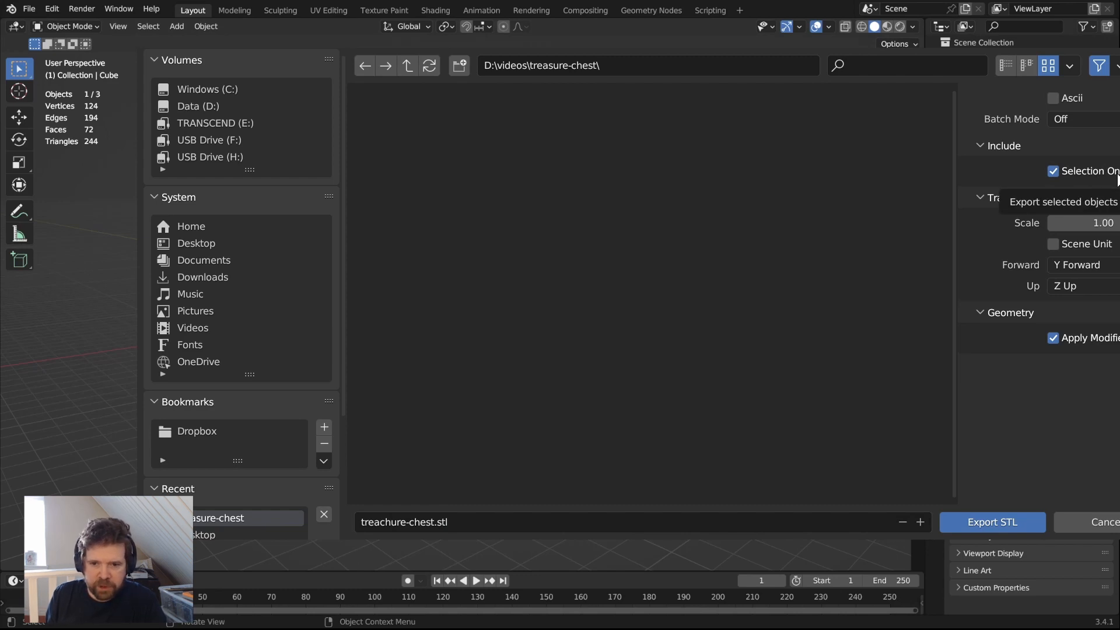
click(998, 520)
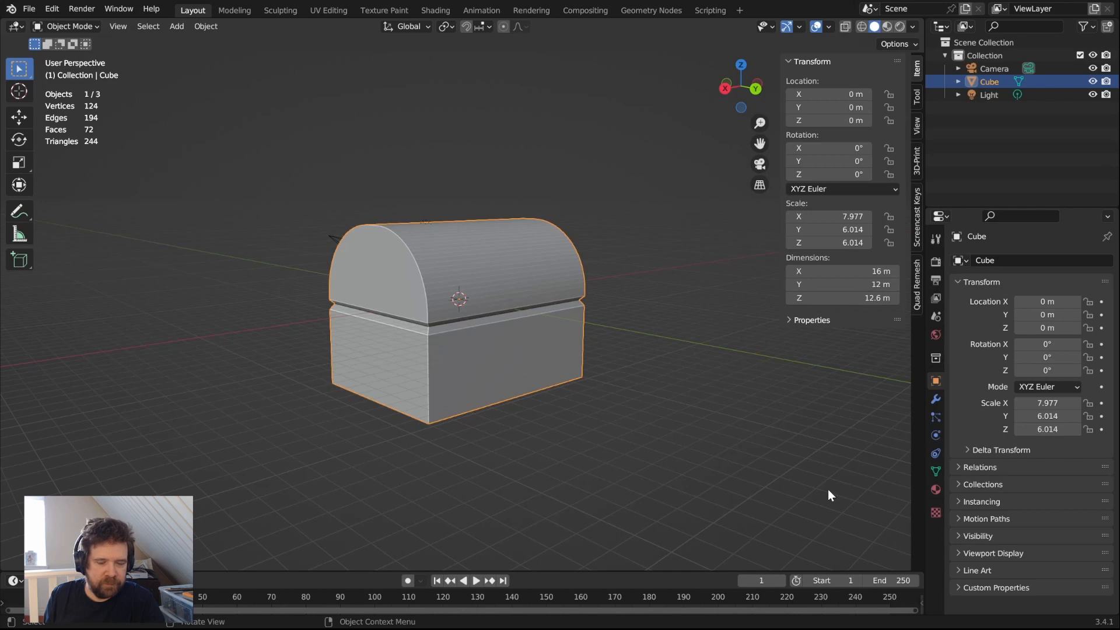